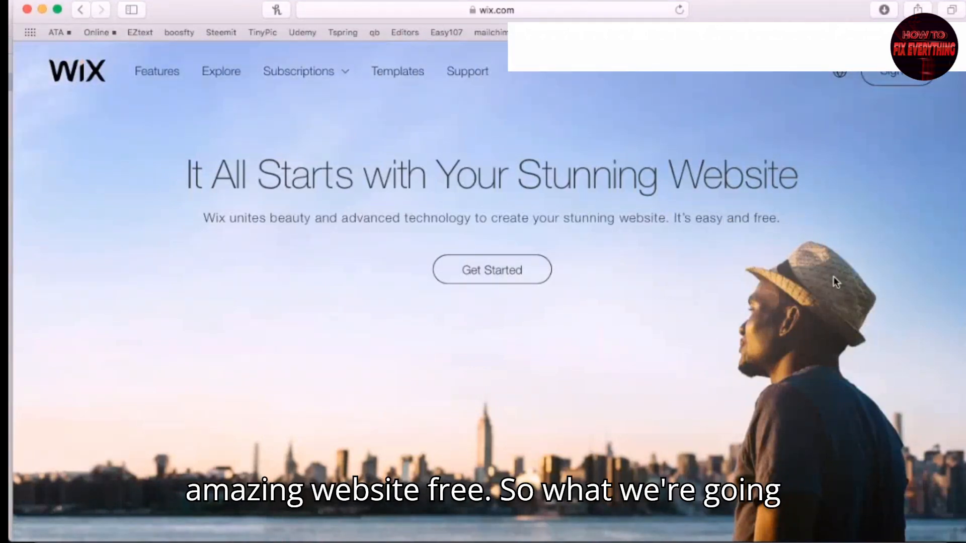
Start a new site, log in with the saved account, and pick Photography as the site type
{"action": "left_click", "coordinate": [501, 272]}
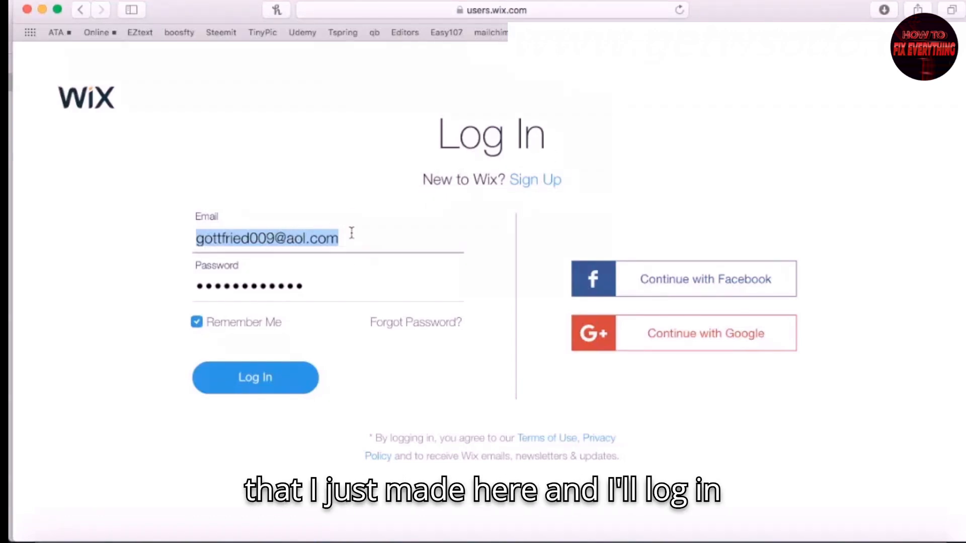
{"action": "left_click", "coordinate": [252, 382]}
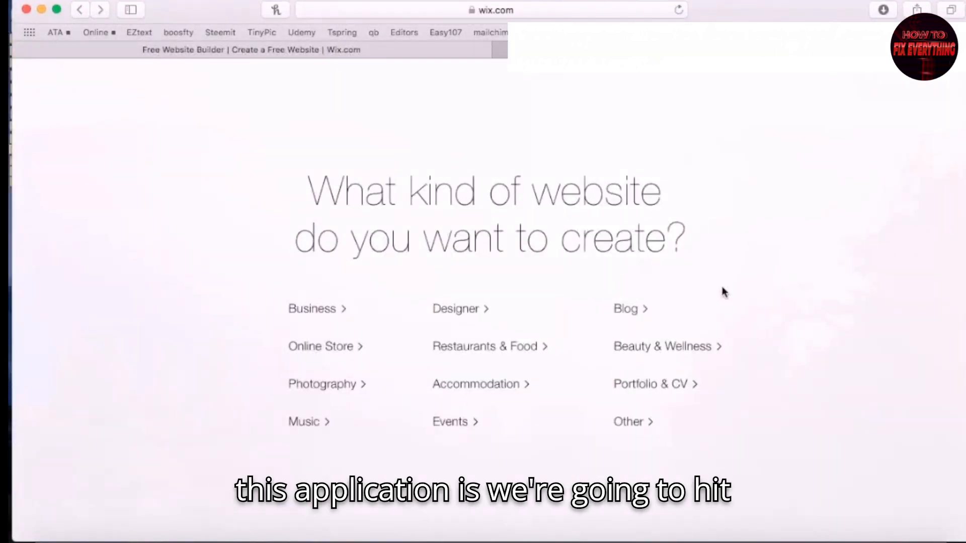
{"action": "left_click", "coordinate": [320, 387]}
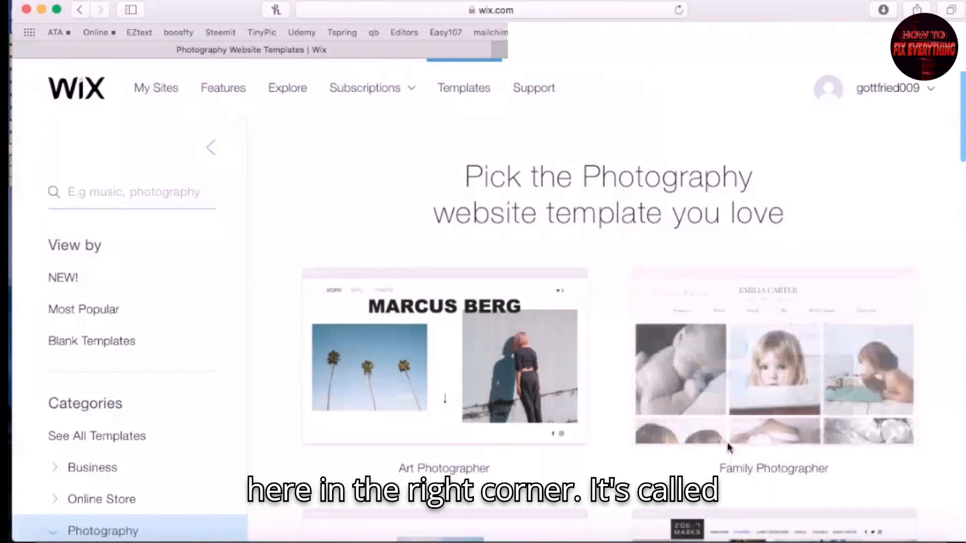
Browse the photography templates and open the Family Photographer template's live preview
{"action": "scroll", "coordinate": [900, 454], "scroll_direction": "down", "scroll_amount": 2}
{"action": "mouse_move", "coordinate": [824, 362]}
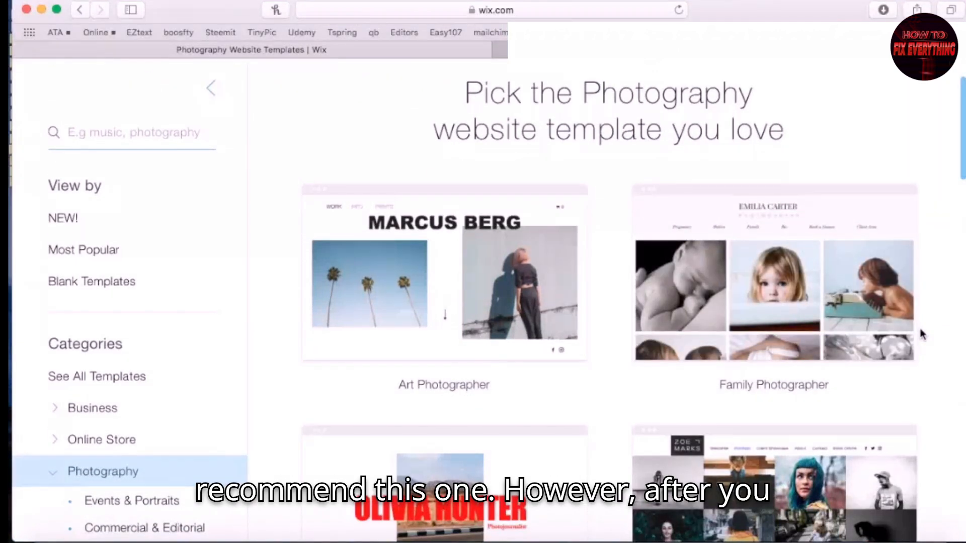
{"action": "scroll", "coordinate": [944, 323], "scroll_direction": "down", "scroll_amount": 15}
{"action": "scroll", "coordinate": [946, 323], "scroll_direction": "down", "scroll_amount": 10}
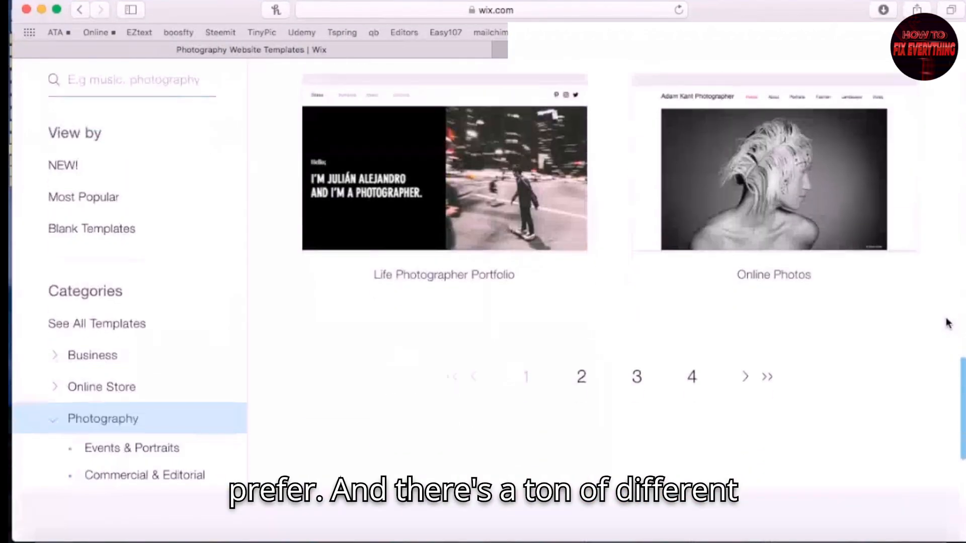
{"action": "scroll", "coordinate": [140, 359], "scroll_direction": "down", "scroll_amount": 10}
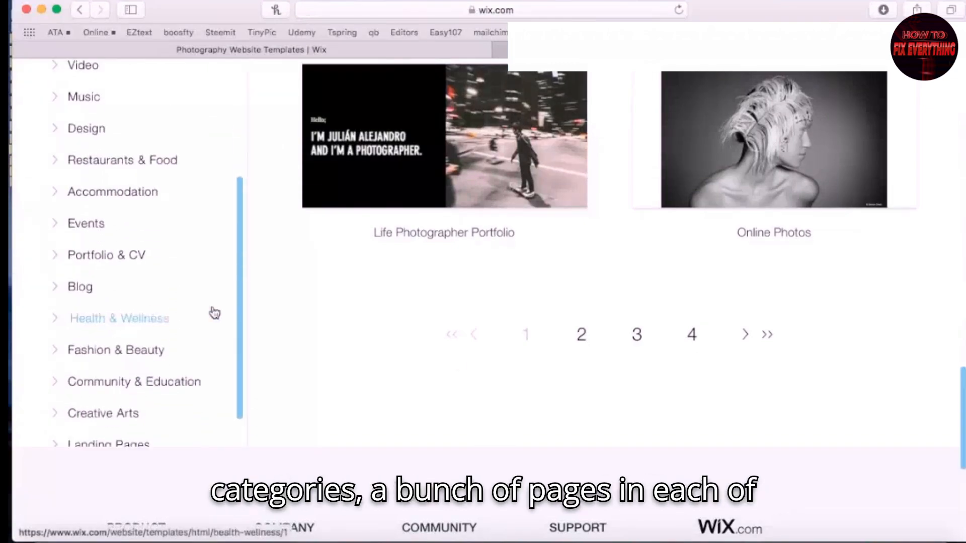
{"action": "scroll", "coordinate": [819, 366], "scroll_direction": "up", "scroll_amount": 20}
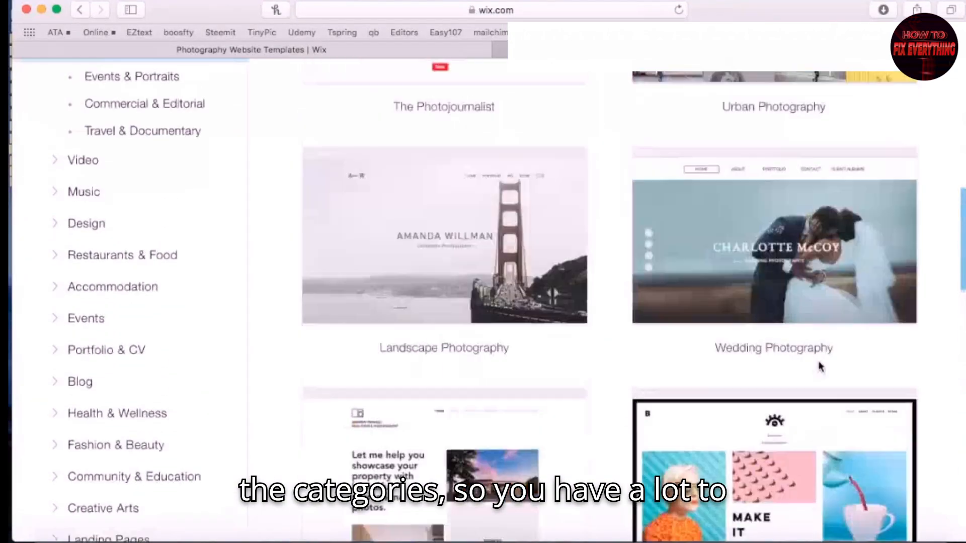
{"action": "scroll", "coordinate": [942, 291], "scroll_direction": "up", "scroll_amount": 5}
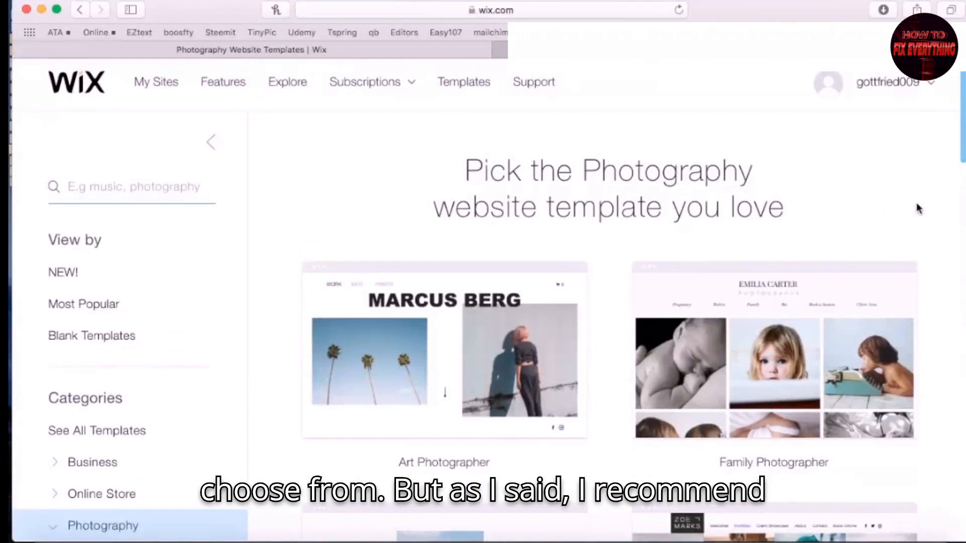
{"action": "mouse_move", "coordinate": [842, 393]}
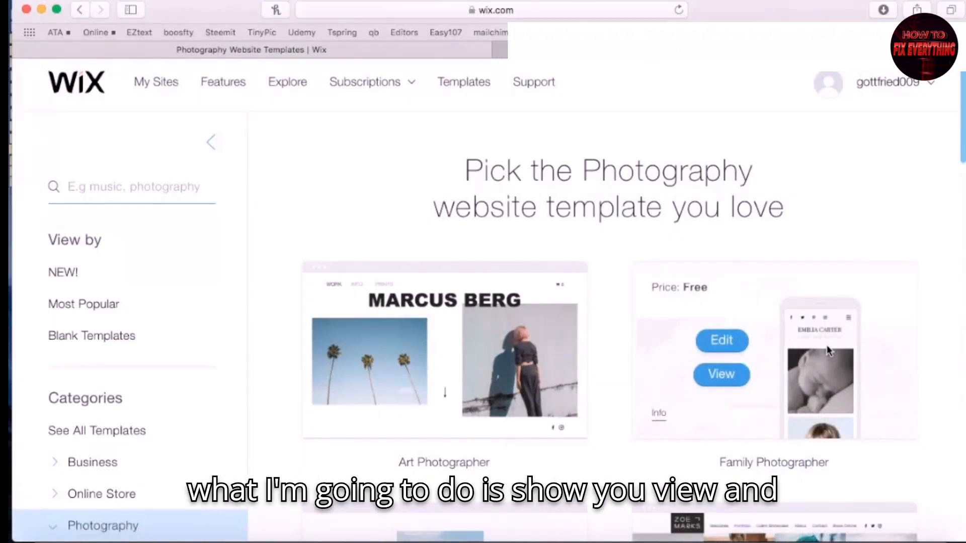
{"action": "left_click", "coordinate": [721, 375]}
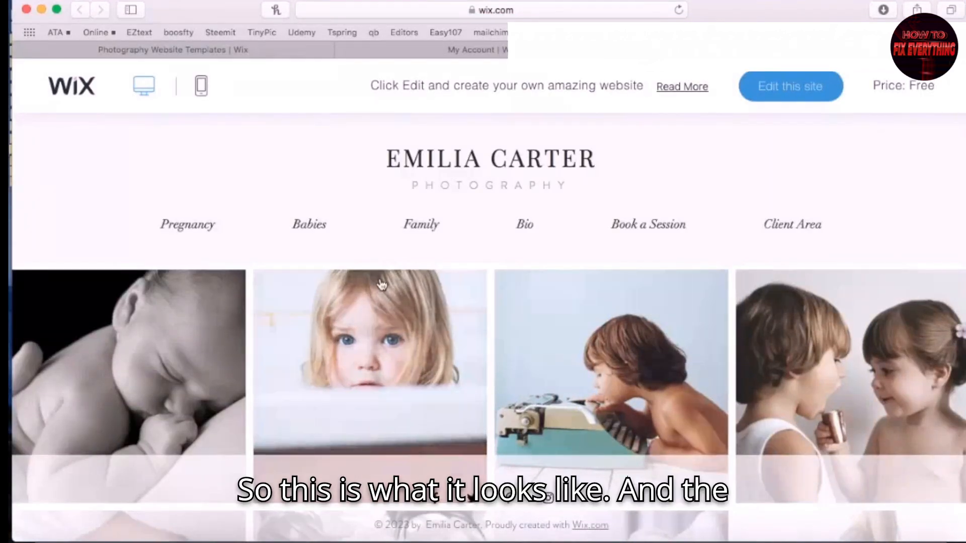
{"action": "scroll", "coordinate": [547, 319], "scroll_direction": "down", "scroll_amount": 4}
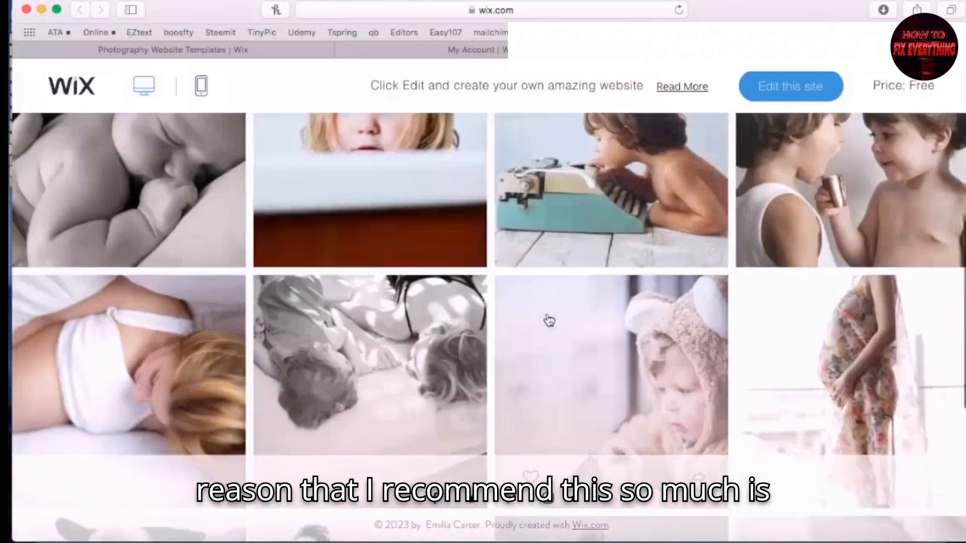
{"action": "scroll", "coordinate": [548, 320], "scroll_direction": "up", "scroll_amount": 4}
{"action": "scroll", "coordinate": [549, 321], "scroll_direction": "down", "scroll_amount": 5}
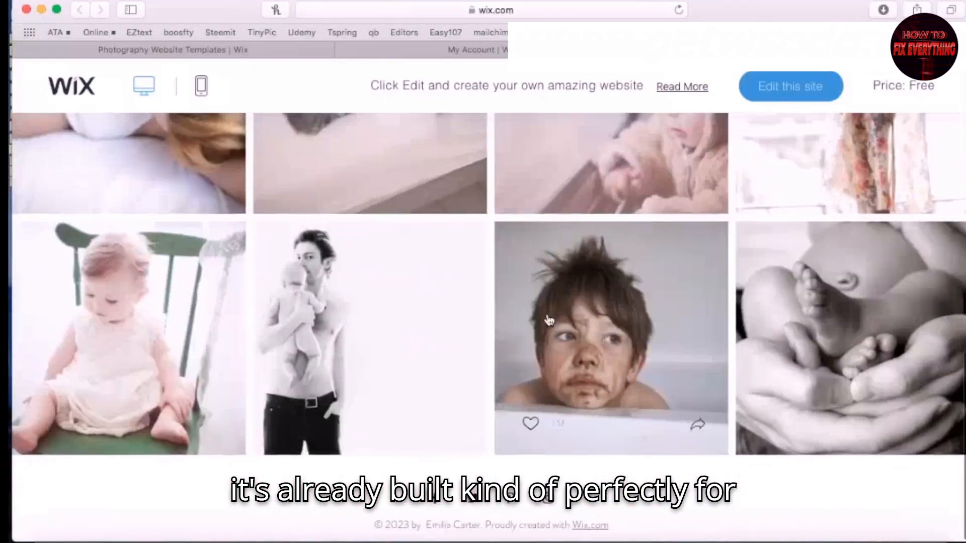
{"action": "scroll", "coordinate": [548, 319], "scroll_direction": "up", "scroll_amount": 5}
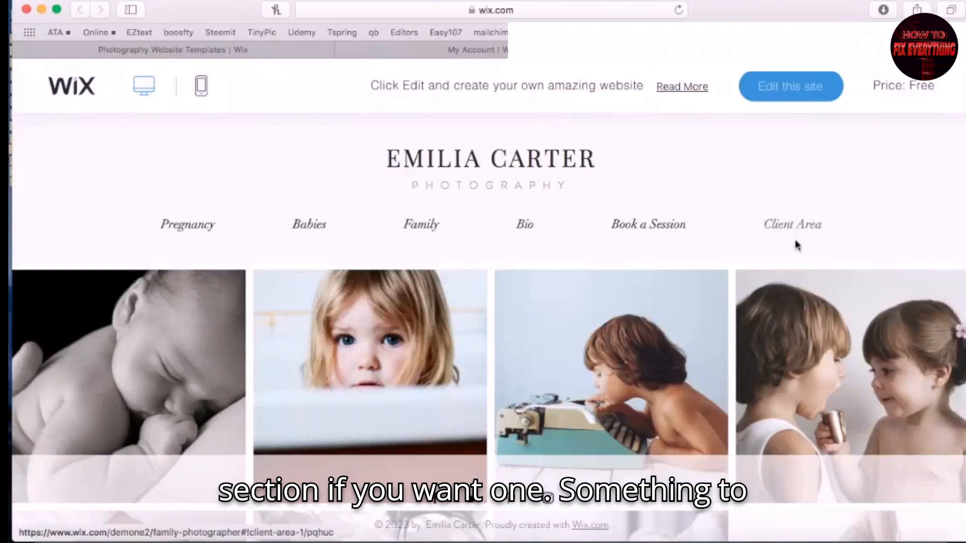
{"action": "scroll", "coordinate": [802, 243], "scroll_direction": "down", "scroll_amount": 10}
{"action": "scroll", "coordinate": [798, 278], "scroll_direction": "up", "scroll_amount": 10}
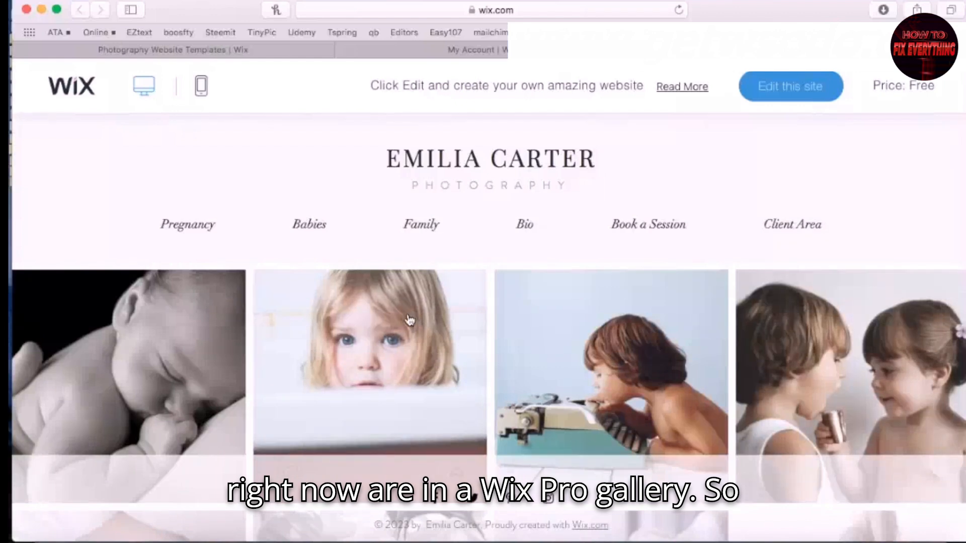
View the girl's photo full size, advance through two more photos, then close the lightbox
{"action": "left_click", "coordinate": [413, 352]}
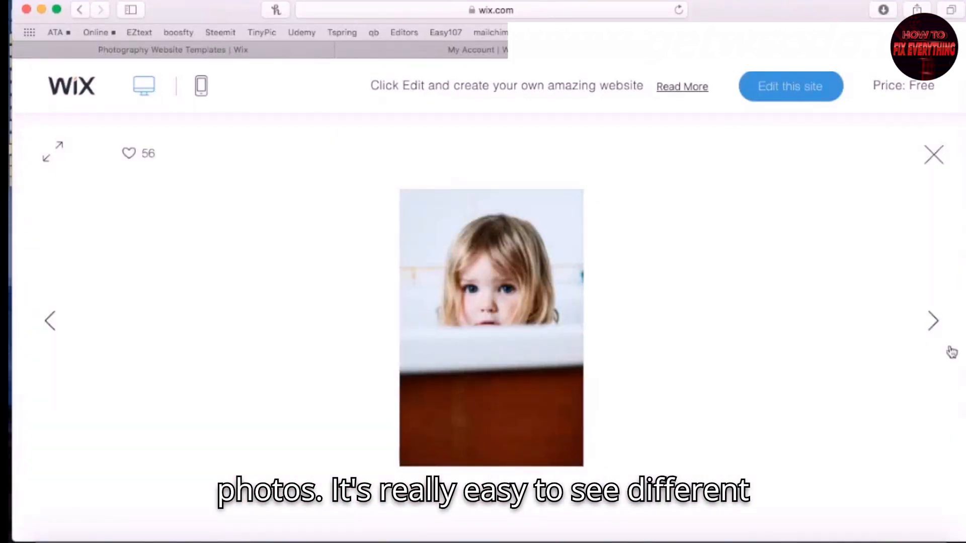
{"action": "mouse_move", "coordinate": [217, 163]}
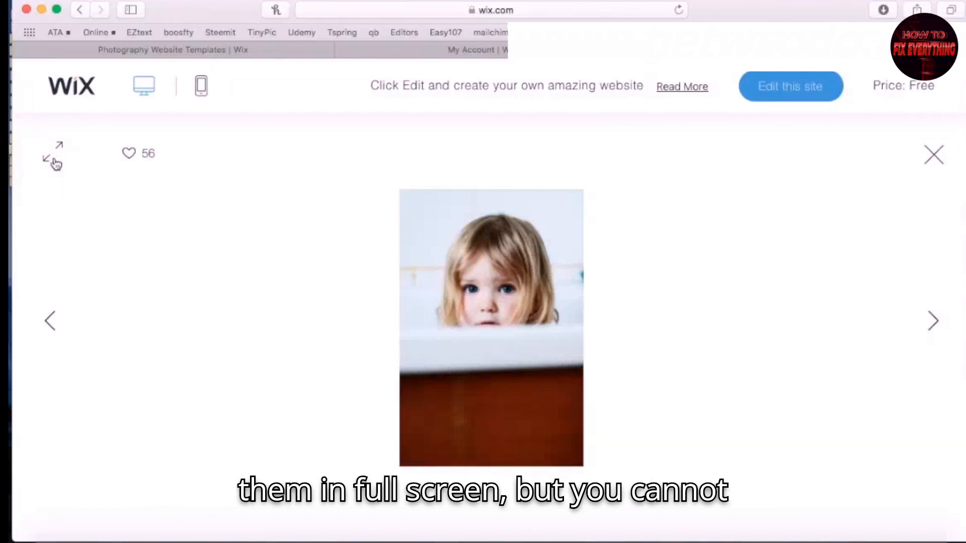
{"action": "left_click", "coordinate": [934, 322]}
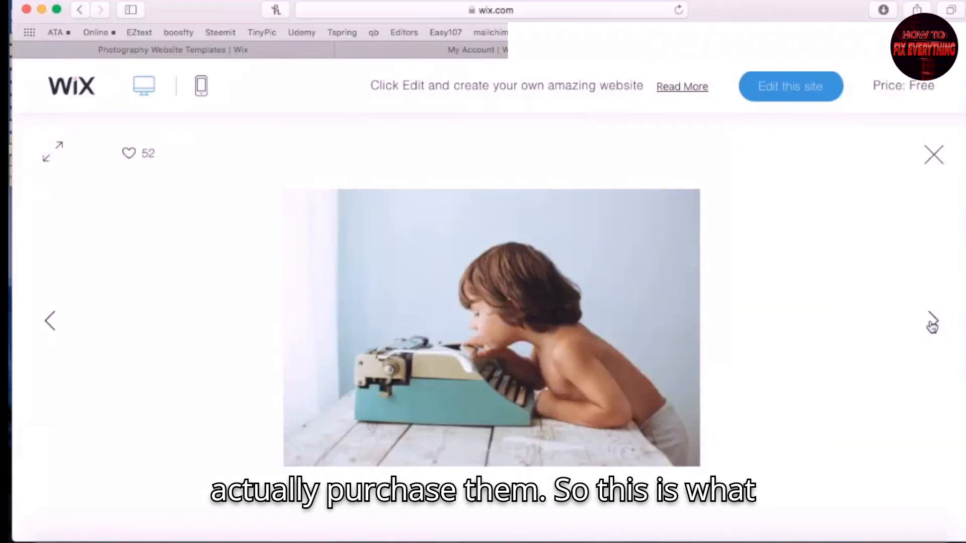
{"action": "left_click", "coordinate": [932, 322]}
{"action": "left_click", "coordinate": [934, 155]}
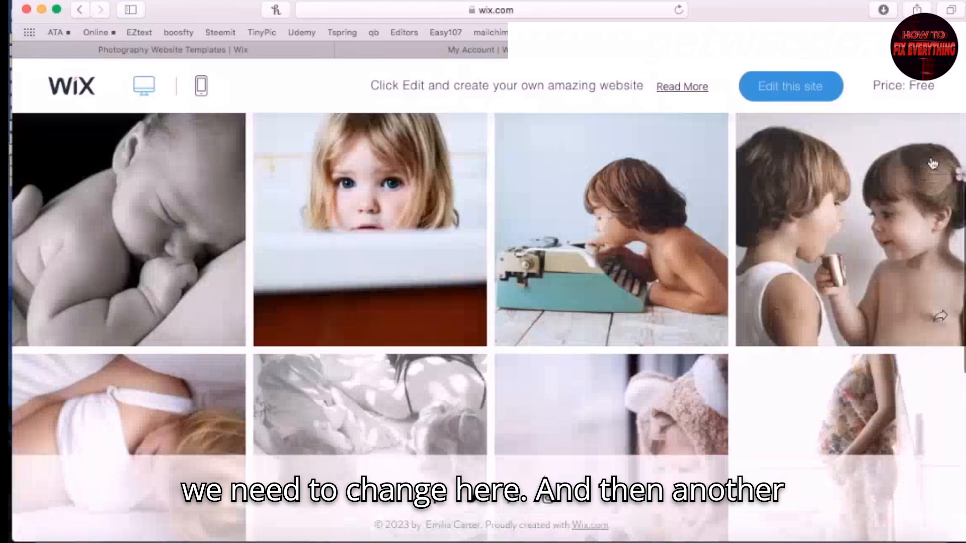
{"action": "scroll", "coordinate": [587, 367], "scroll_direction": "down", "scroll_amount": 5}
{"action": "scroll", "coordinate": [589, 365], "scroll_direction": "down", "scroll_amount": 3}
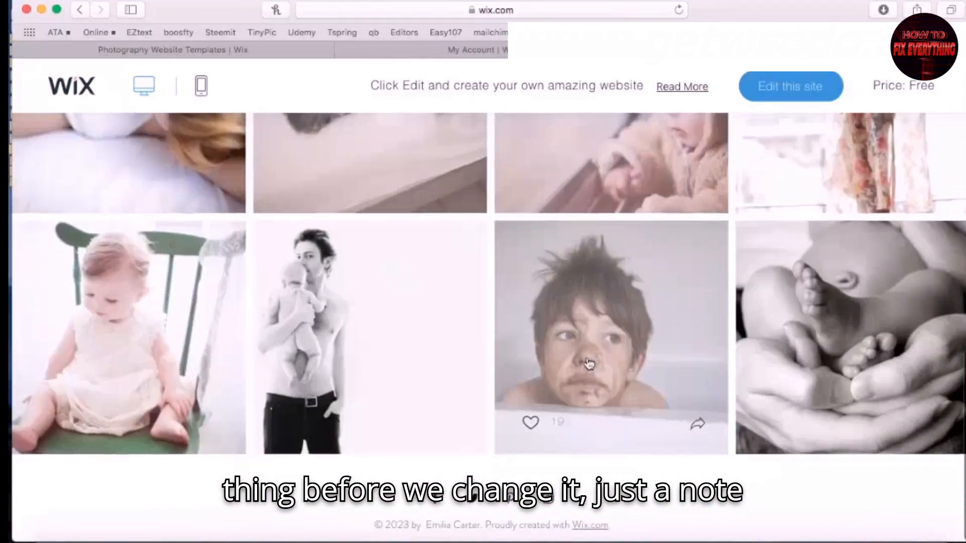
{"action": "scroll", "coordinate": [651, 347], "scroll_direction": "up", "scroll_amount": 4}
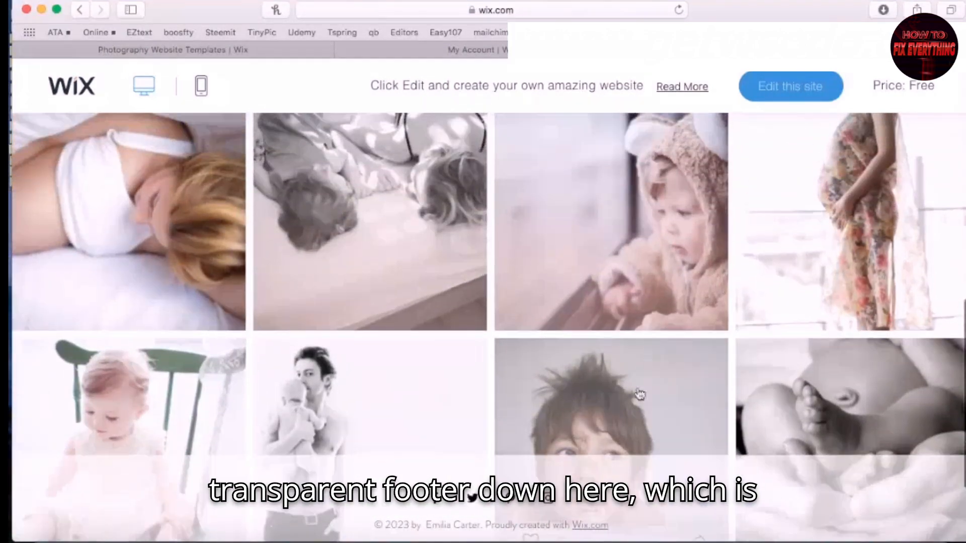
{"action": "scroll", "coordinate": [697, 401], "scroll_direction": "up", "scroll_amount": 5}
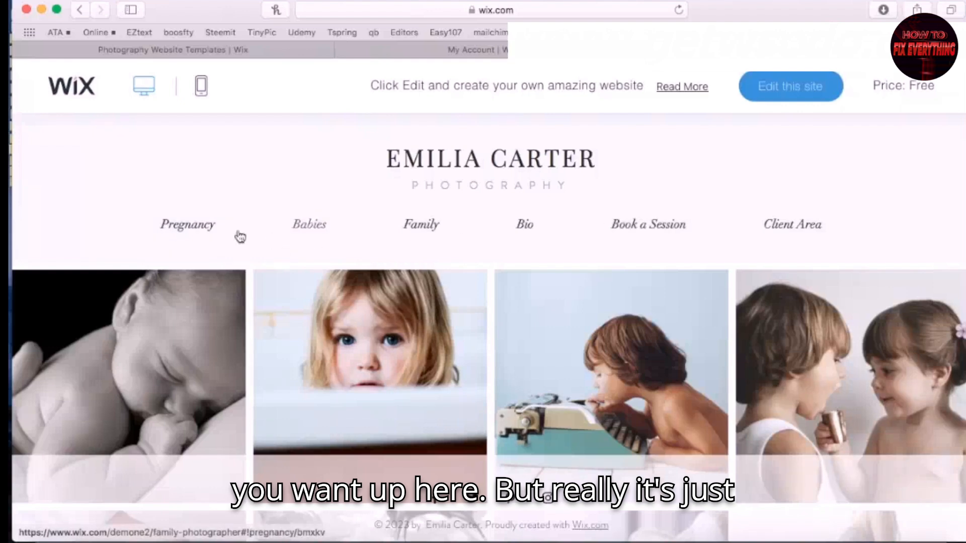
Go to the template's Pregnancy page and look over its black-and-white photos
{"action": "left_click", "coordinate": [189, 230]}
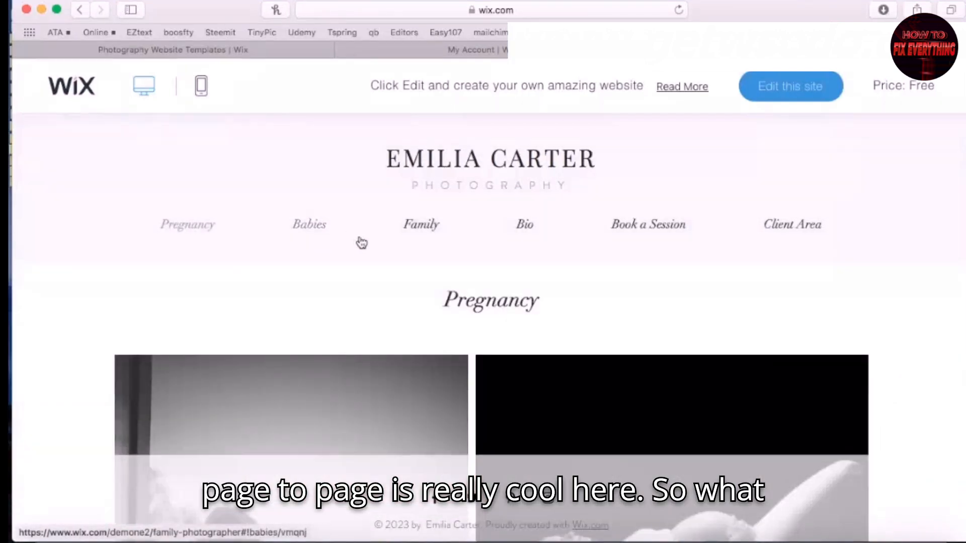
{"action": "scroll", "coordinate": [505, 288], "scroll_direction": "down", "scroll_amount": 3}
{"action": "scroll", "coordinate": [506, 292], "scroll_direction": "up", "scroll_amount": 3}
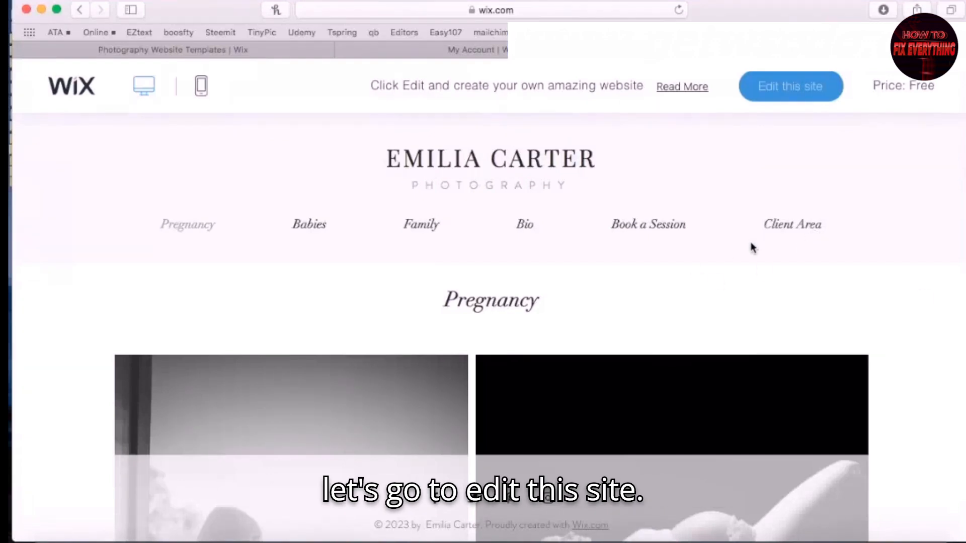
Edit the Family Photographer template and open the Portfolio page's Pro Gallery settings
{"action": "left_click", "coordinate": [799, 90]}
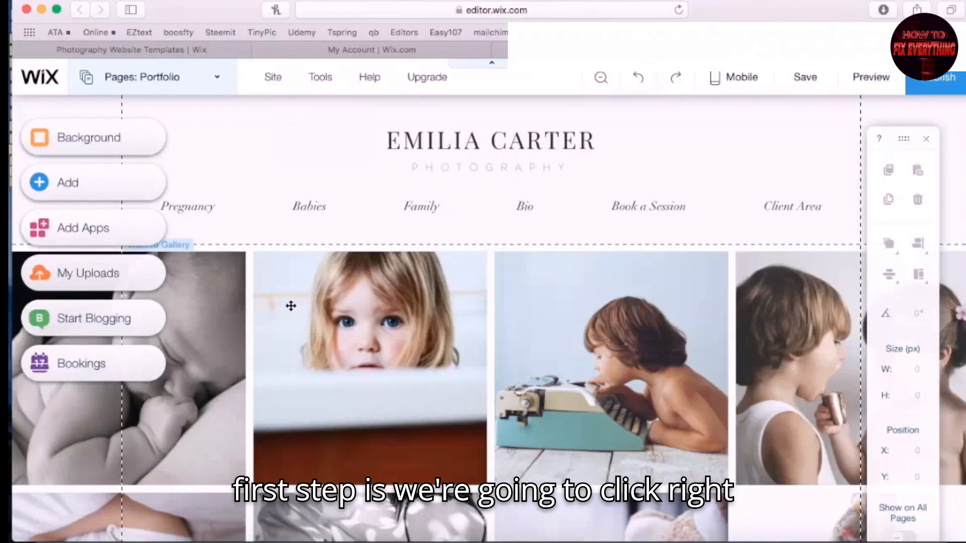
{"action": "left_click", "coordinate": [350, 318]}
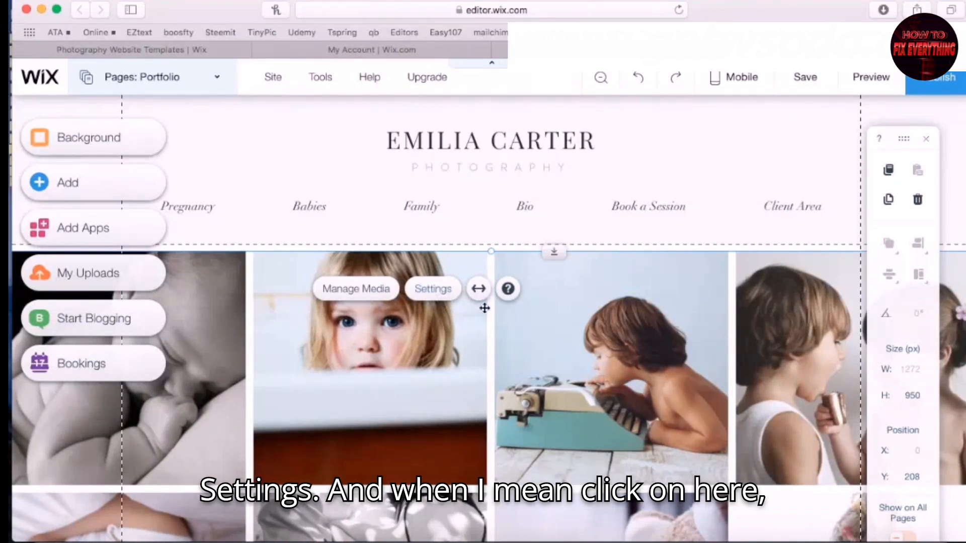
{"action": "left_click", "coordinate": [621, 371]}
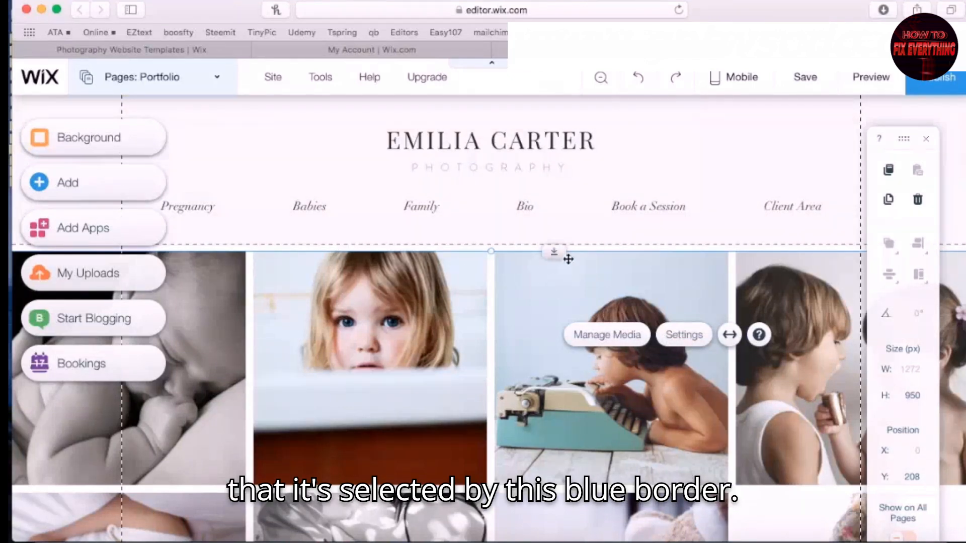
{"action": "left_click", "coordinate": [684, 335]}
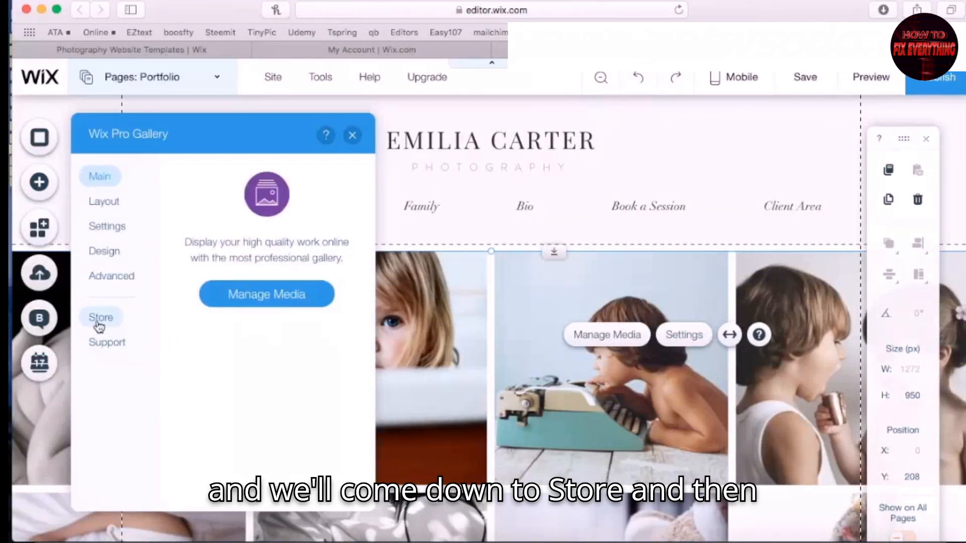
Add a Wix Art Store from the gallery's selling options to the Portfolio page
{"action": "left_click", "coordinate": [99, 326]}
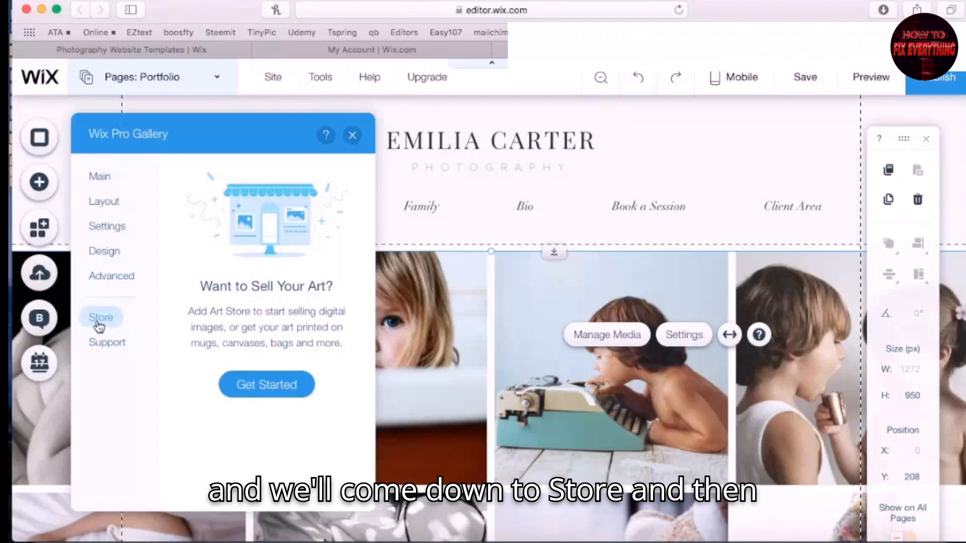
{"action": "left_click", "coordinate": [278, 387]}
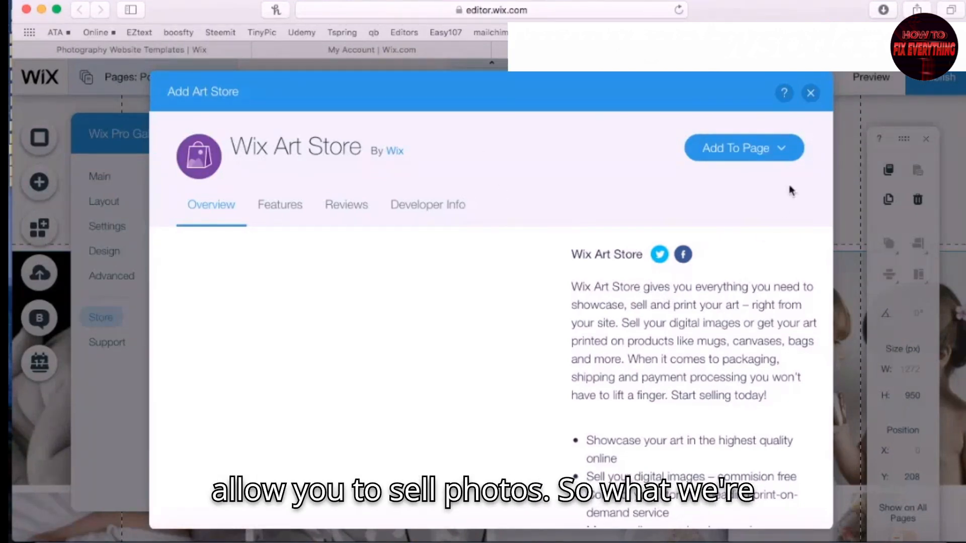
{"action": "left_click", "coordinate": [739, 148]}
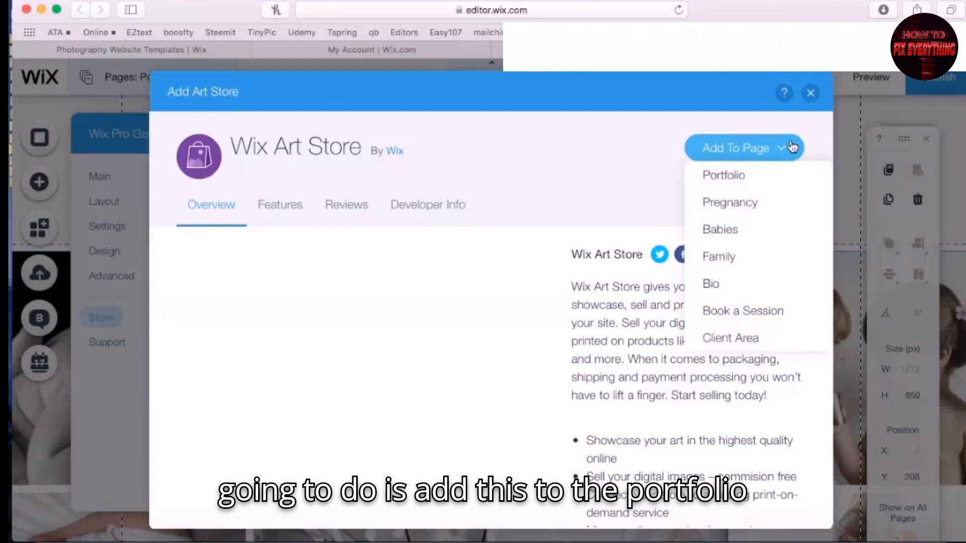
{"action": "left_click", "coordinate": [735, 177]}
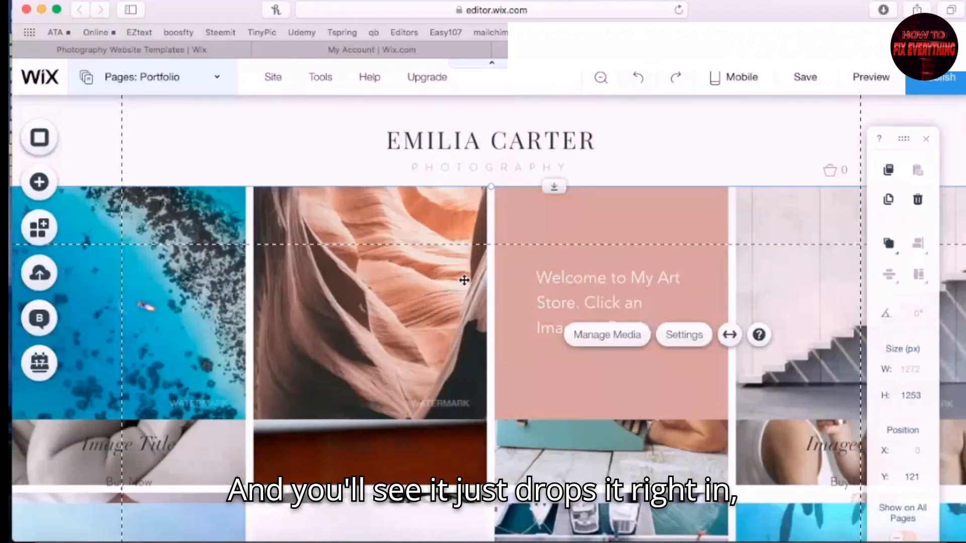
Delete the old Pro Gallery and move the Art Store gallery up directly beneath the header menu
{"action": "scroll", "coordinate": [347, 324], "scroll_direction": "down", "scroll_amount": 4}
{"action": "scroll", "coordinate": [349, 324], "scroll_direction": "up", "scroll_amount": 4}
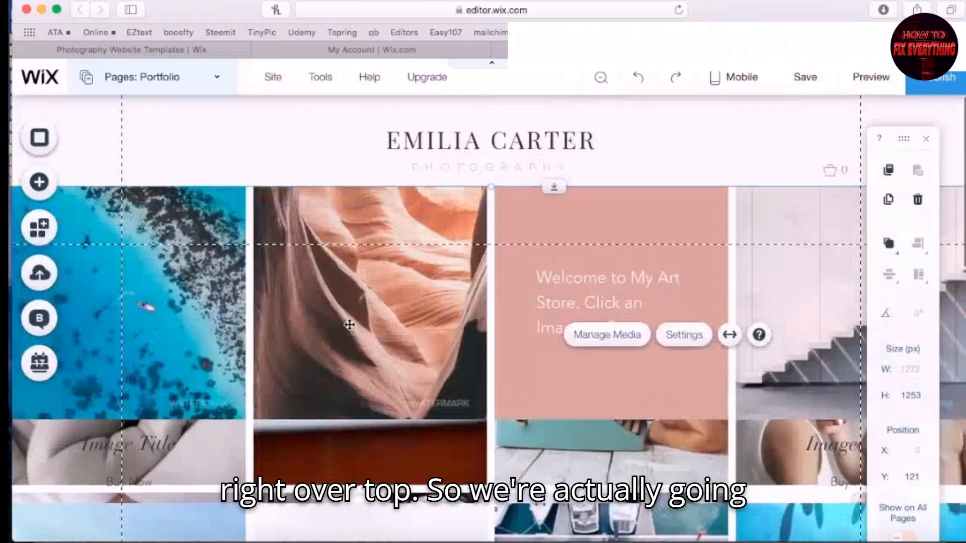
{"action": "left_click_drag", "start_coordinate": [388, 215], "coordinate": [373, 425]}
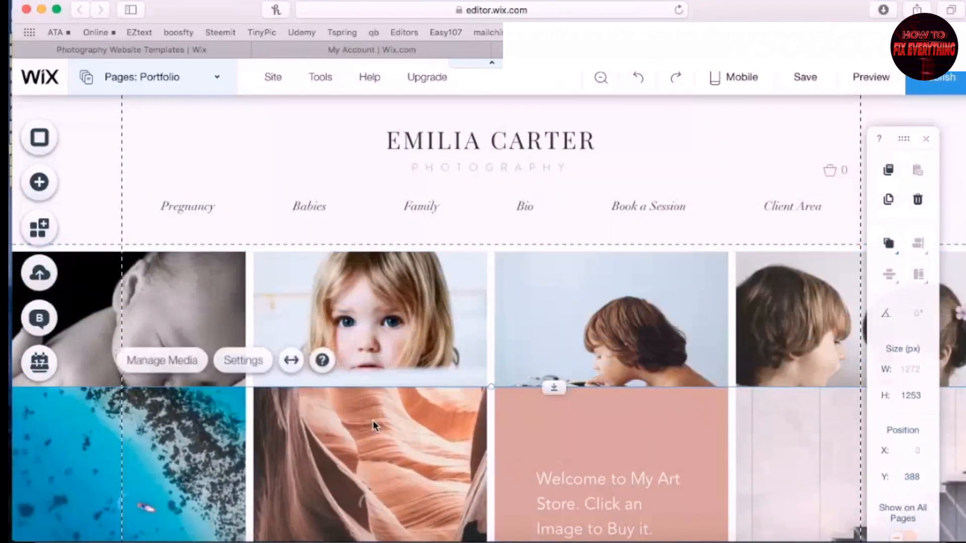
{"action": "left_click", "coordinate": [412, 314]}
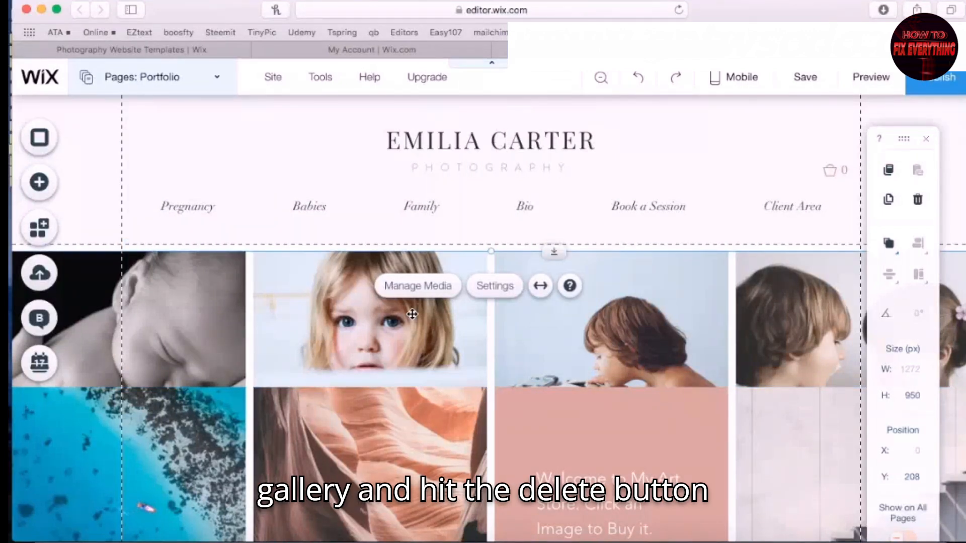
{"action": "key", "text": "Delete"}
{"action": "left_click_drag", "start_coordinate": [374, 439], "coordinate": [376, 298]}
{"action": "scroll", "coordinate": [524, 343], "scroll_direction": "down", "scroll_amount": 5}
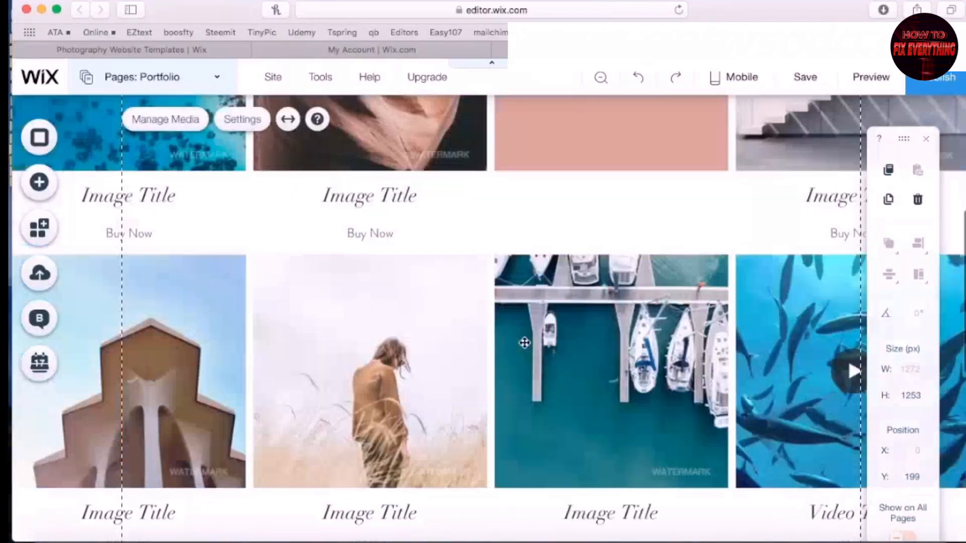
{"action": "scroll", "coordinate": [585, 401], "scroll_direction": "down", "scroll_amount": 4}
{"action": "scroll", "coordinate": [585, 401], "scroll_direction": "up", "scroll_amount": 10}
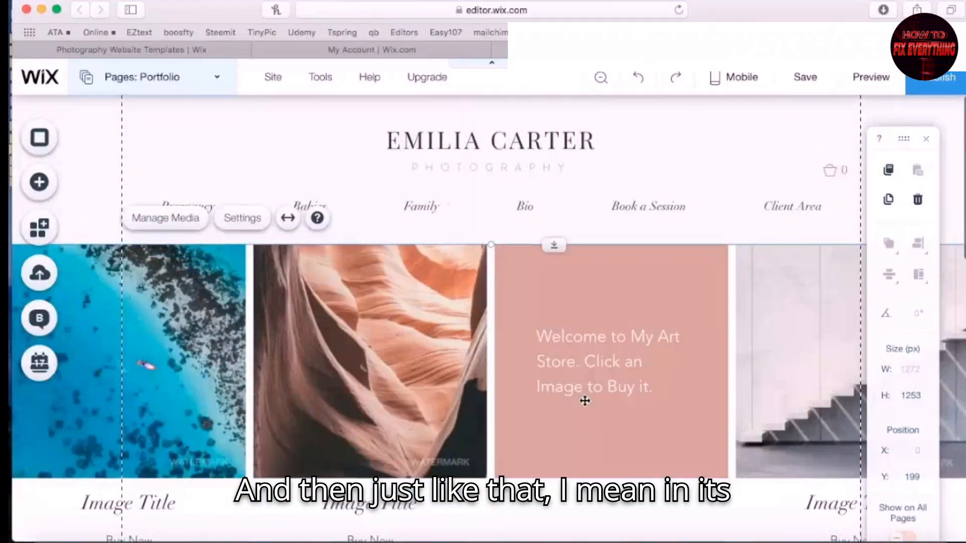
Preview the site and open the canyon photo's purchase view with its title and description
{"action": "left_click", "coordinate": [871, 77]}
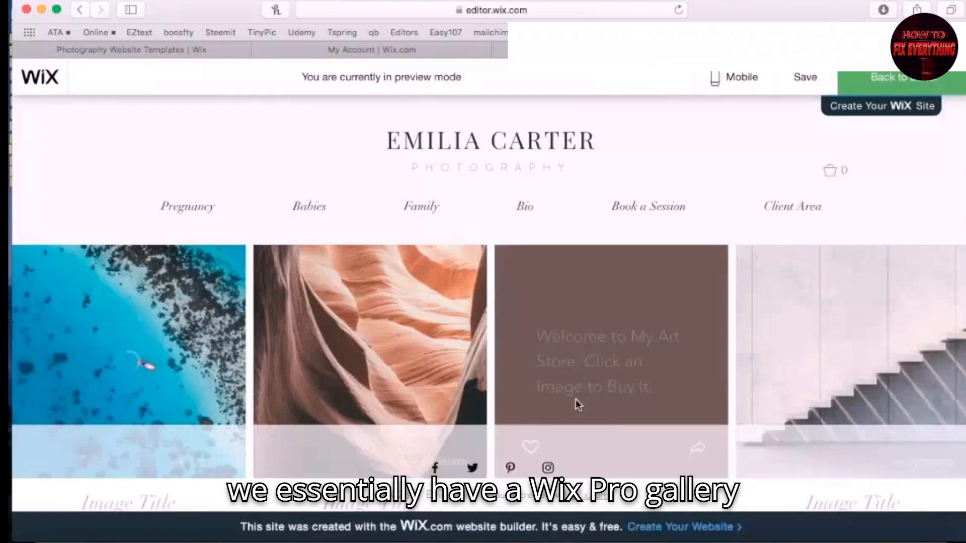
{"action": "scroll", "coordinate": [575, 399], "scroll_direction": "down", "scroll_amount": 10}
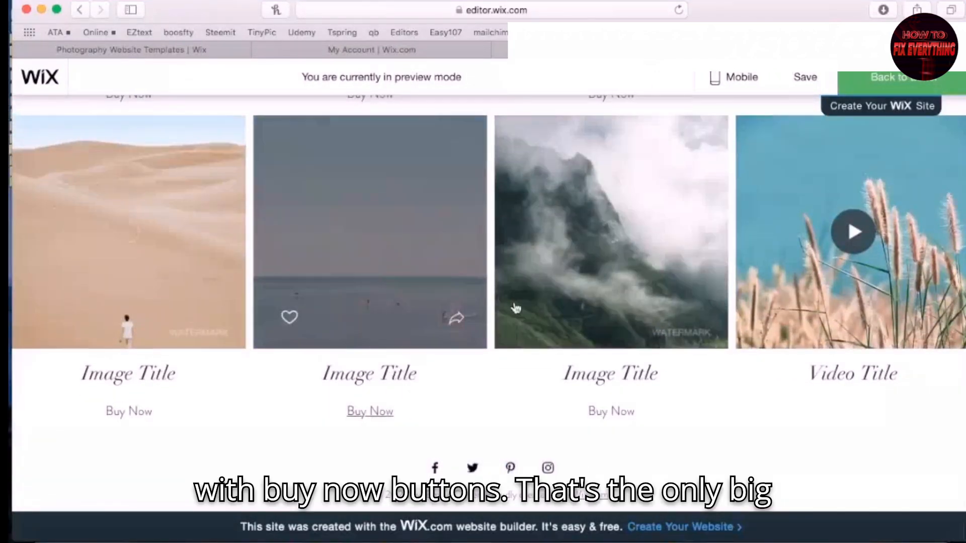
{"action": "scroll", "coordinate": [530, 305], "scroll_direction": "up", "scroll_amount": 10}
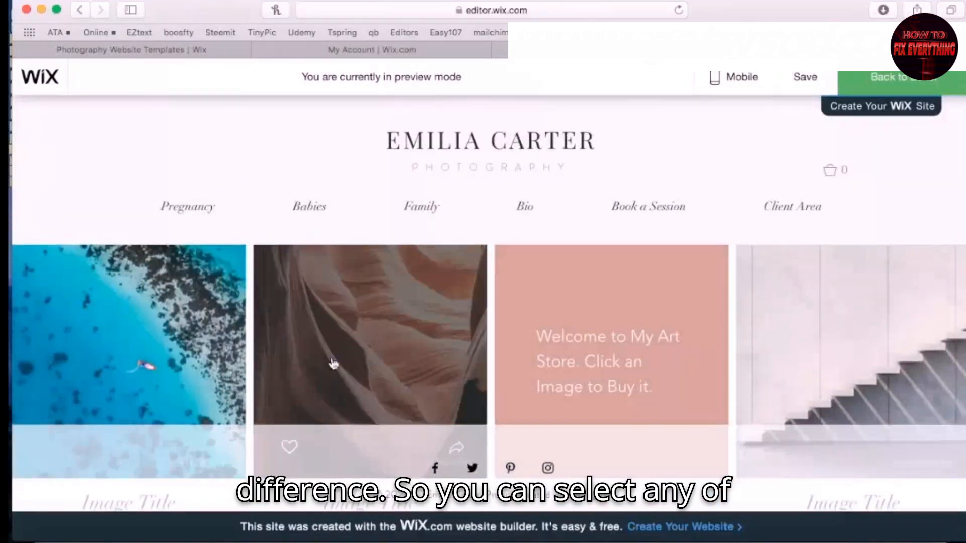
{"action": "left_click", "coordinate": [335, 326]}
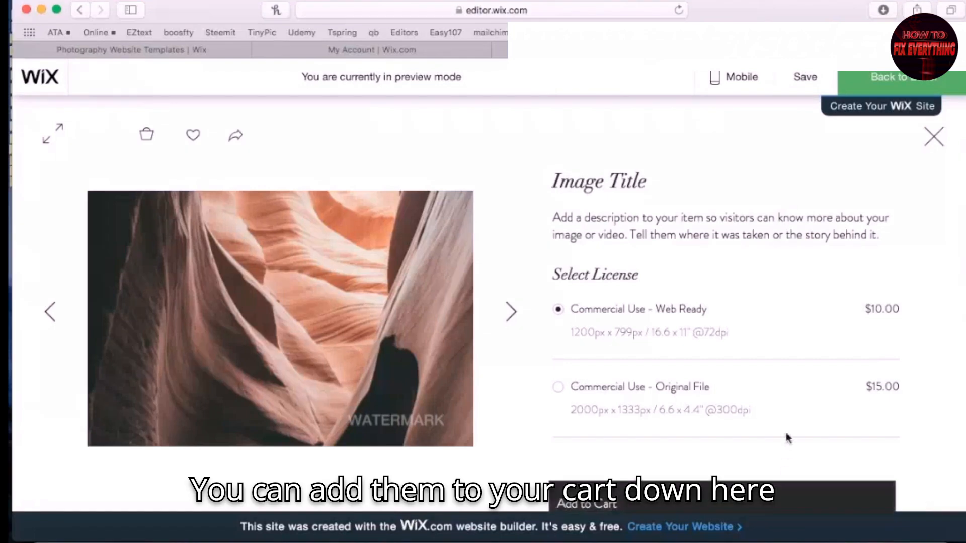
{"action": "scroll", "coordinate": [802, 422], "scroll_direction": "down", "scroll_amount": 3}
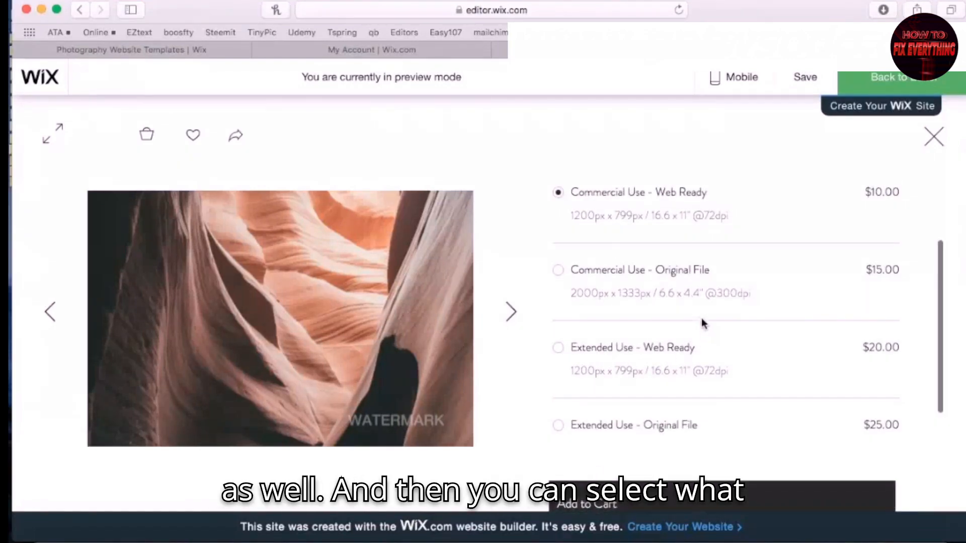
{"action": "scroll", "coordinate": [703, 324], "scroll_direction": "down", "scroll_amount": 1}
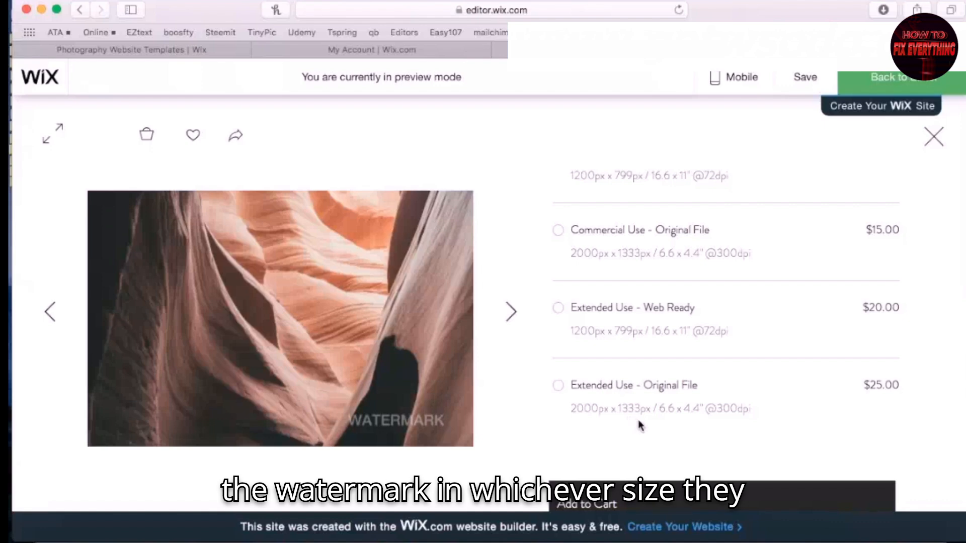
{"action": "scroll", "coordinate": [686, 280], "scroll_direction": "up", "scroll_amount": 5}
Choose the Commercial Use - Web Ready license and review prices from $10 to $25
{"action": "left_click", "coordinate": [627, 328]}
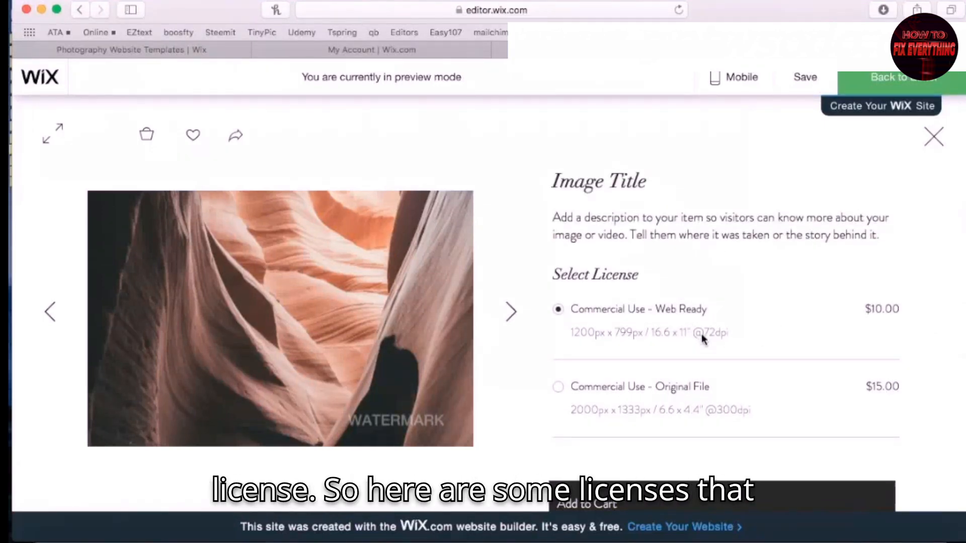
{"action": "scroll", "coordinate": [782, 346], "scroll_direction": "down", "scroll_amount": 3}
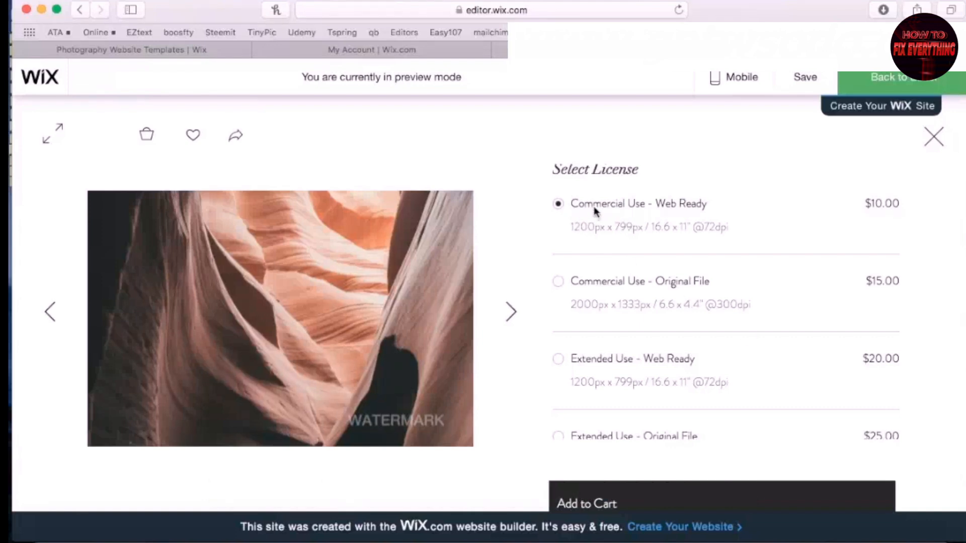
{"action": "mouse_move", "coordinate": [652, 204]}
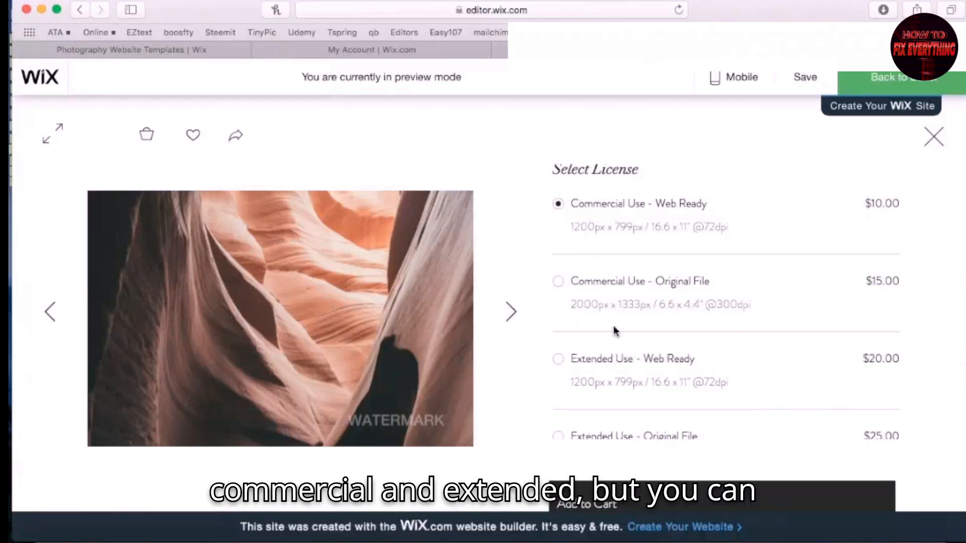
{"action": "scroll", "coordinate": [614, 330], "scroll_direction": "down", "scroll_amount": 2}
{"action": "scroll", "coordinate": [746, 367], "scroll_direction": "up", "scroll_amount": 3}
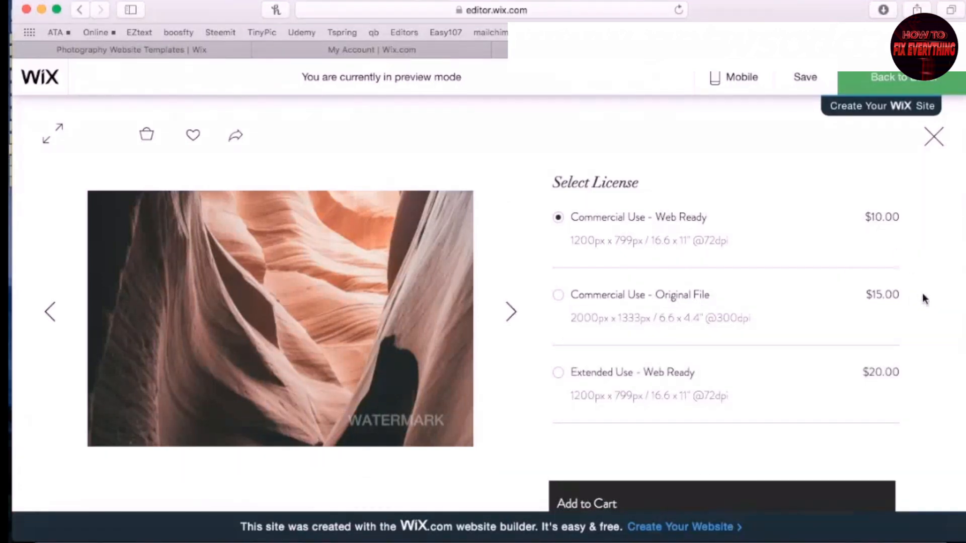
{"action": "scroll", "coordinate": [656, 408], "scroll_direction": "down", "scroll_amount": 3}
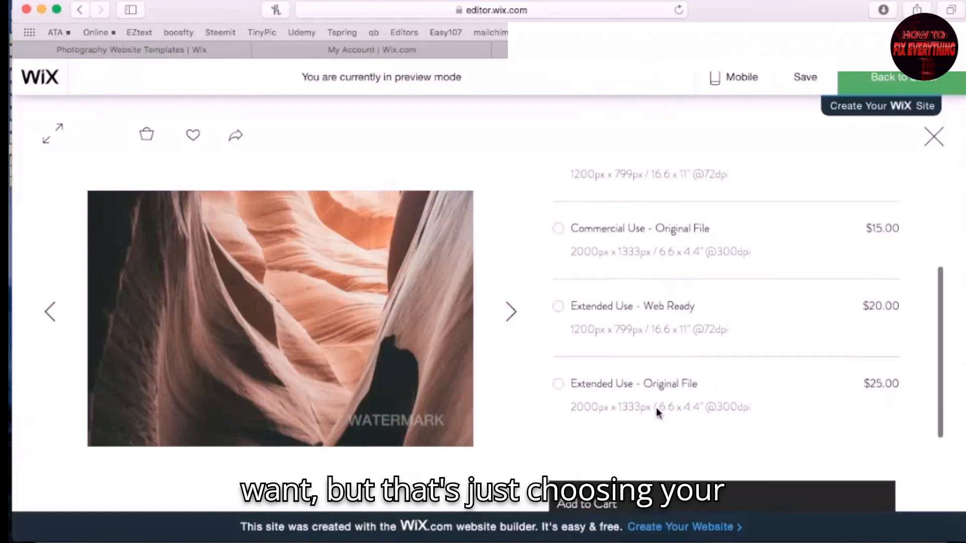
{"action": "scroll", "coordinate": [768, 376], "scroll_direction": "up", "scroll_amount": 5}
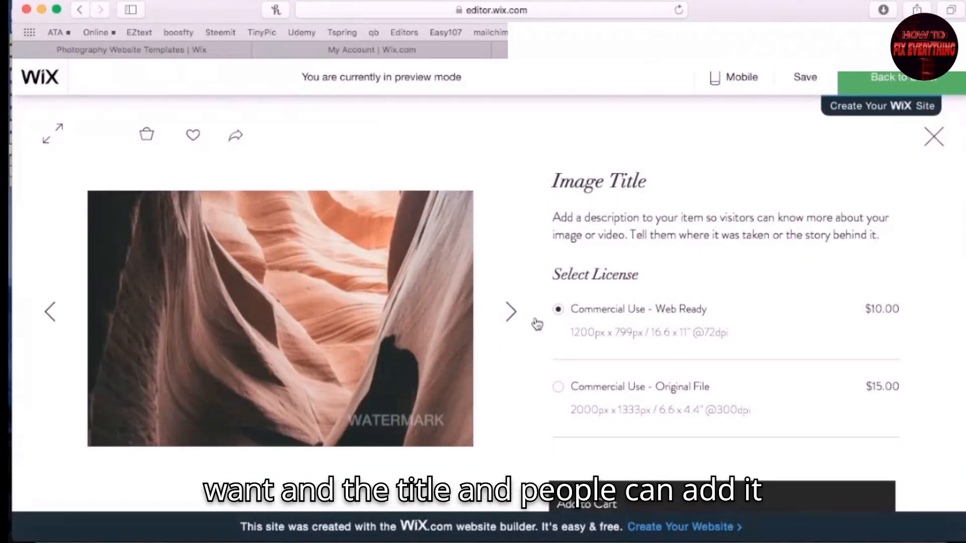
Add the canyon photo to the cart and change its license to Extended Use - Web Ready
{"action": "left_click", "coordinate": [600, 503]}
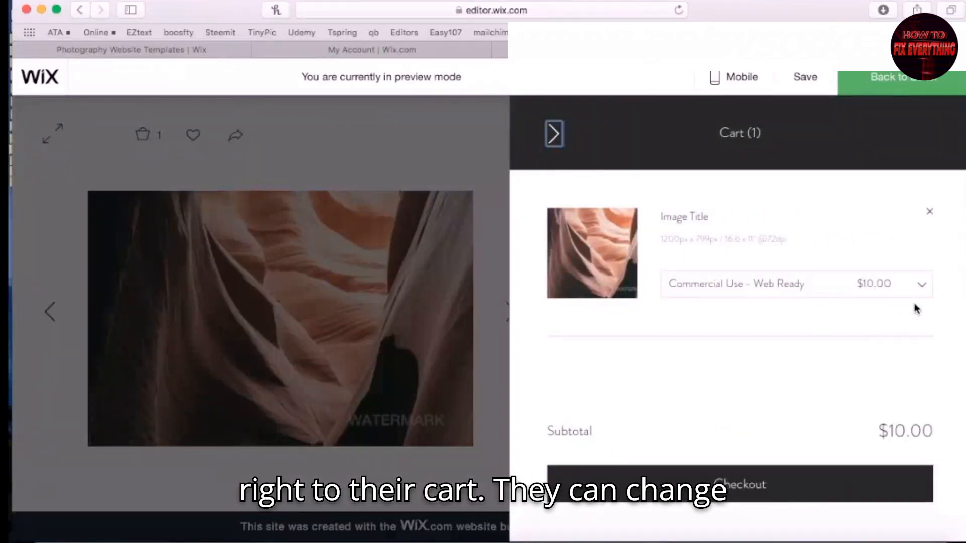
{"action": "left_click", "coordinate": [921, 294]}
{"action": "left_click", "coordinate": [747, 372]}
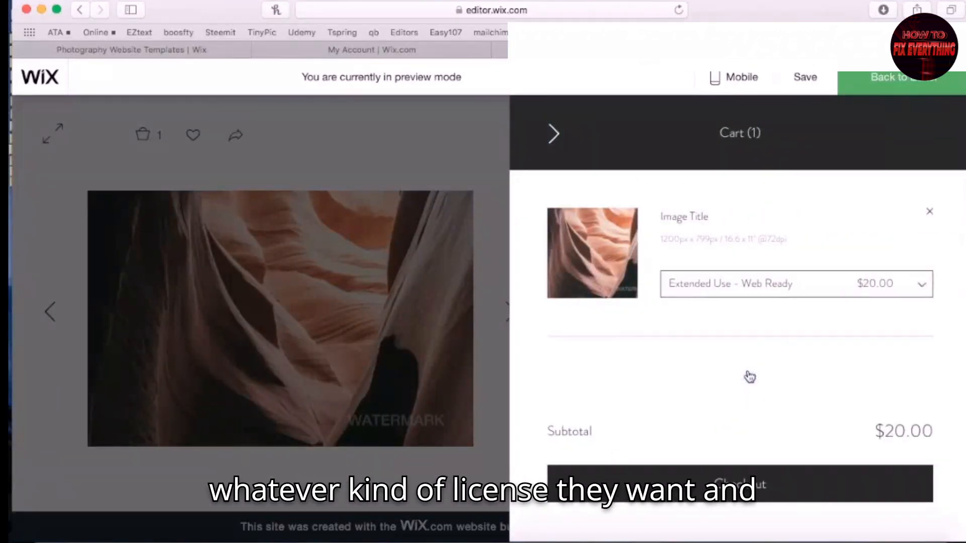
{"action": "left_click", "coordinate": [553, 136]}
Add the stairs photo to the cart for a $30.00 total, then return to the gallery grid
{"action": "left_click", "coordinate": [511, 316]}
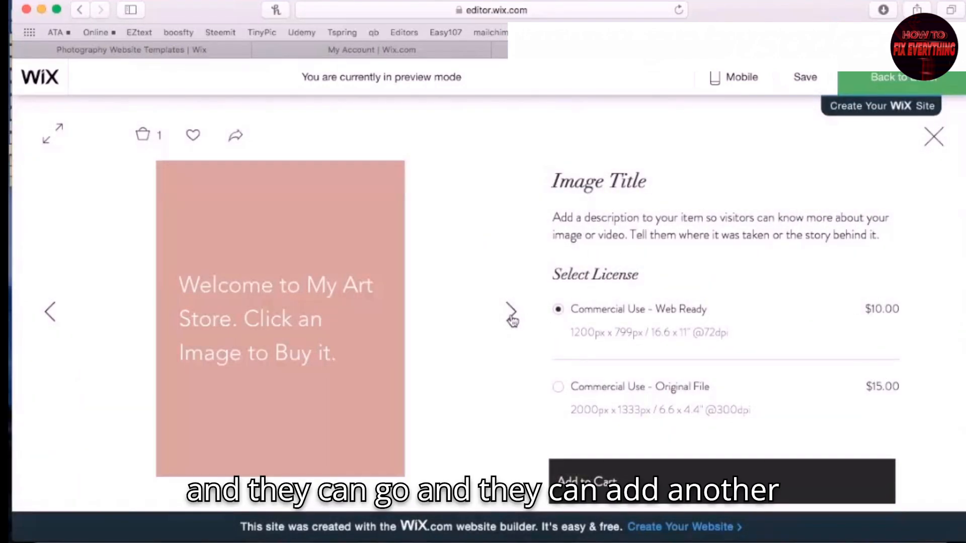
{"action": "left_click", "coordinate": [511, 316]}
{"action": "left_click", "coordinate": [566, 491]}
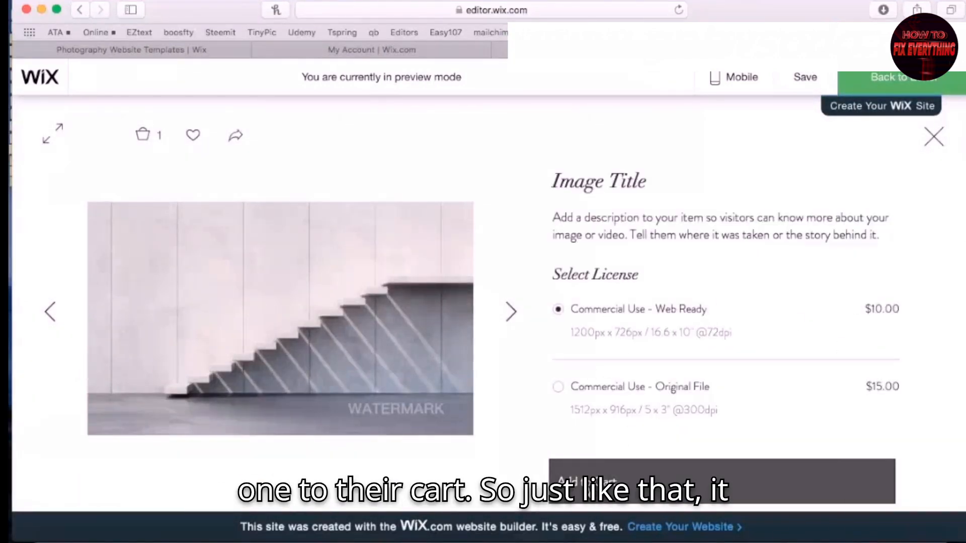
{"action": "scroll", "coordinate": [774, 363], "scroll_direction": "down", "scroll_amount": 3}
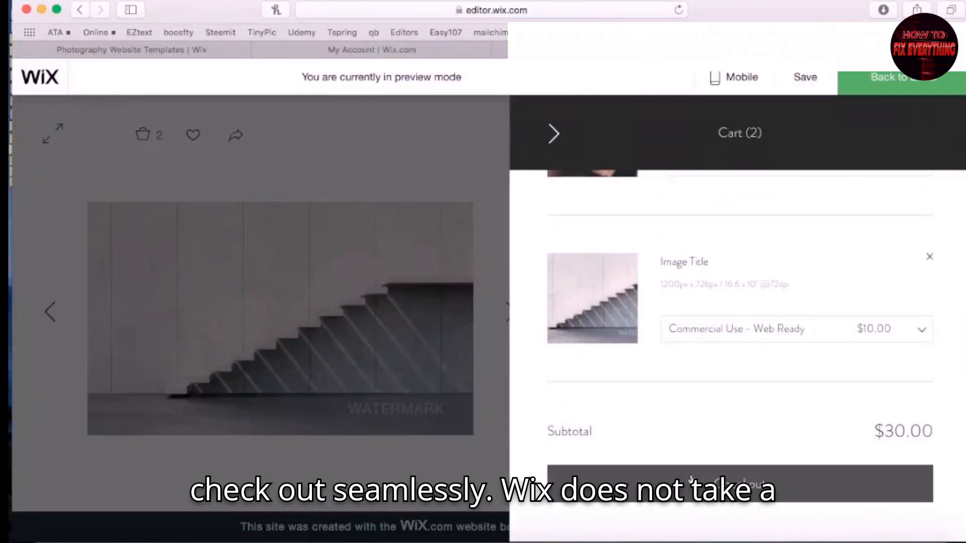
{"action": "left_click", "coordinate": [556, 139]}
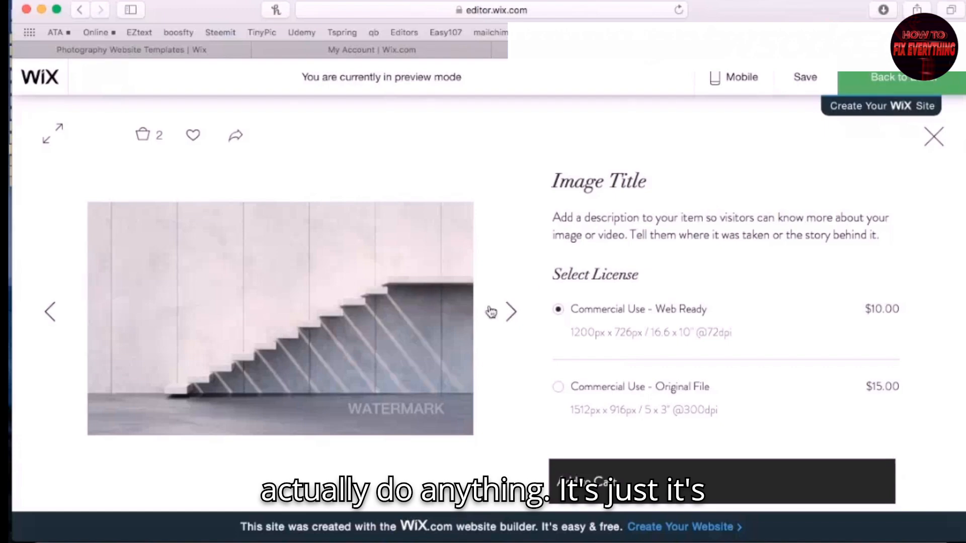
{"action": "left_click", "coordinate": [514, 316]}
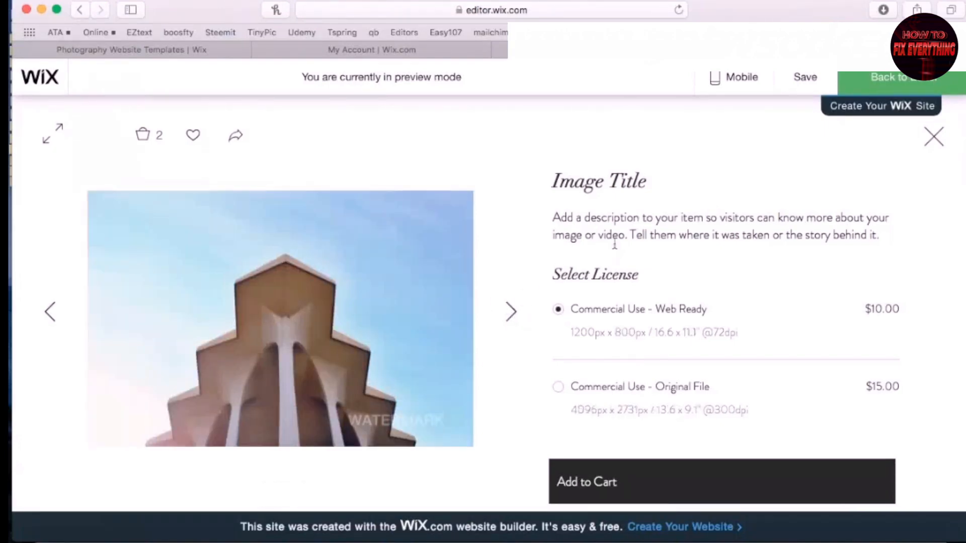
{"action": "left_click", "coordinate": [934, 136]}
Leave the preview and copy the Art Store gallery from the Portfolio page
{"action": "scroll", "coordinate": [471, 251], "scroll_direction": "down", "scroll_amount": 5}
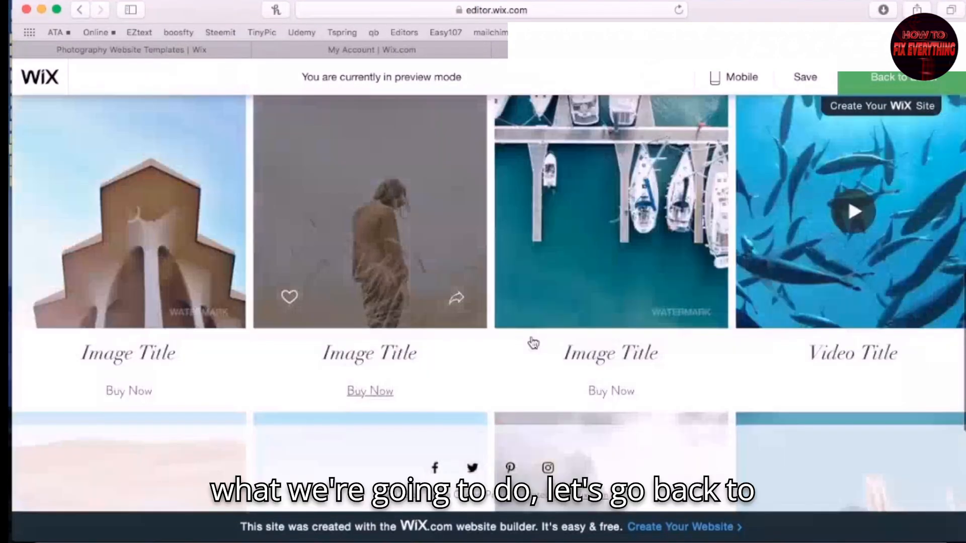
{"action": "scroll", "coordinate": [533, 341], "scroll_direction": "up", "scroll_amount": 5}
{"action": "left_click", "coordinate": [897, 79]}
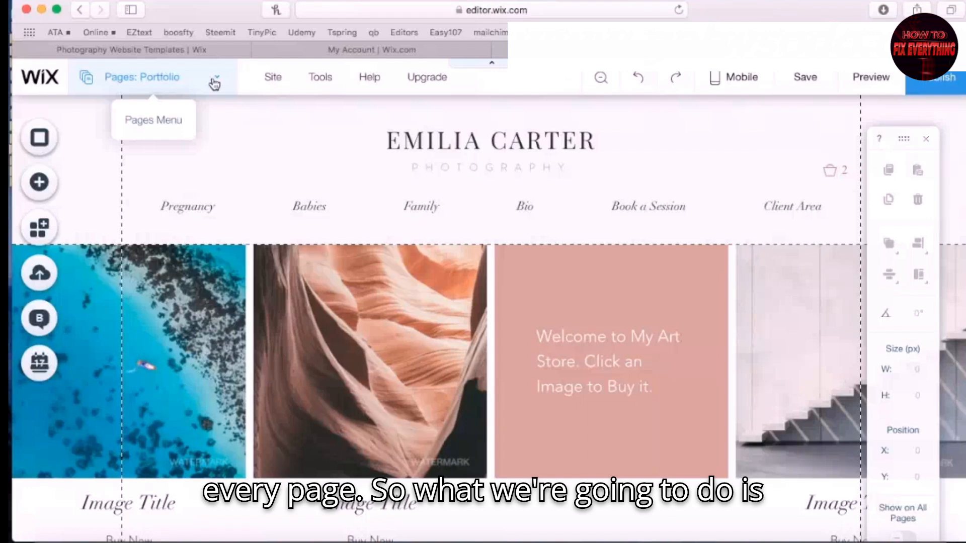
{"action": "right_click", "coordinate": [309, 296]}
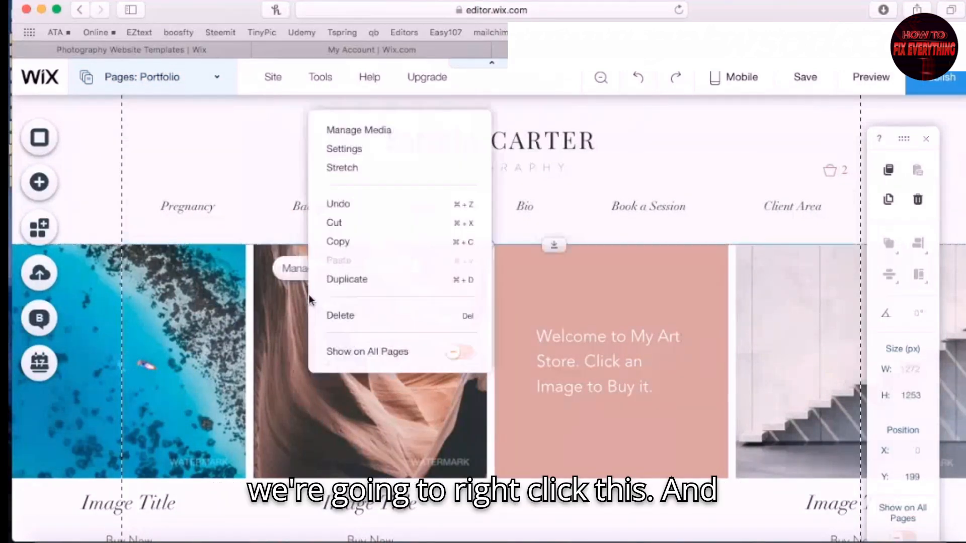
{"action": "left_click", "coordinate": [346, 251]}
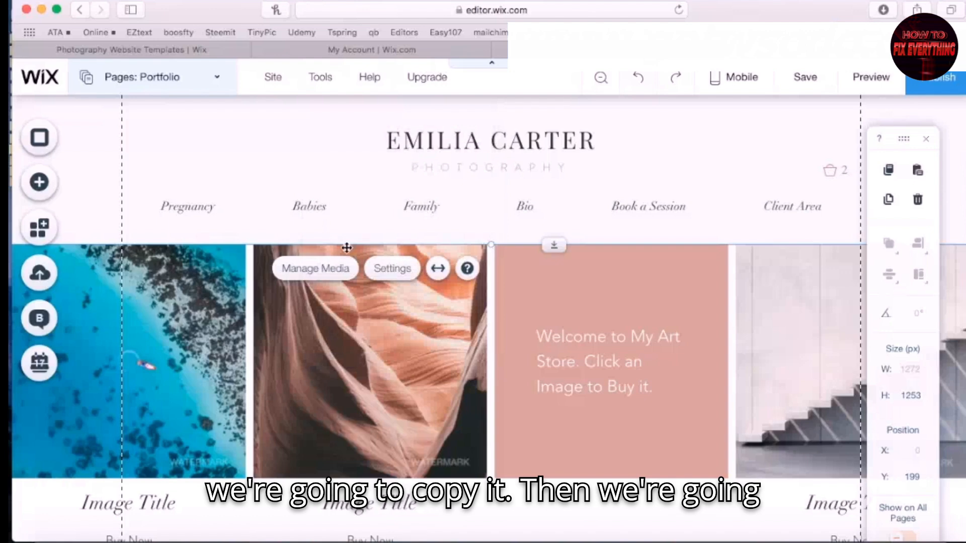
On the Pregnancy page, delete the existing Pro Gallery and the Pregnancy title text
{"action": "left_click", "coordinate": [215, 78]}
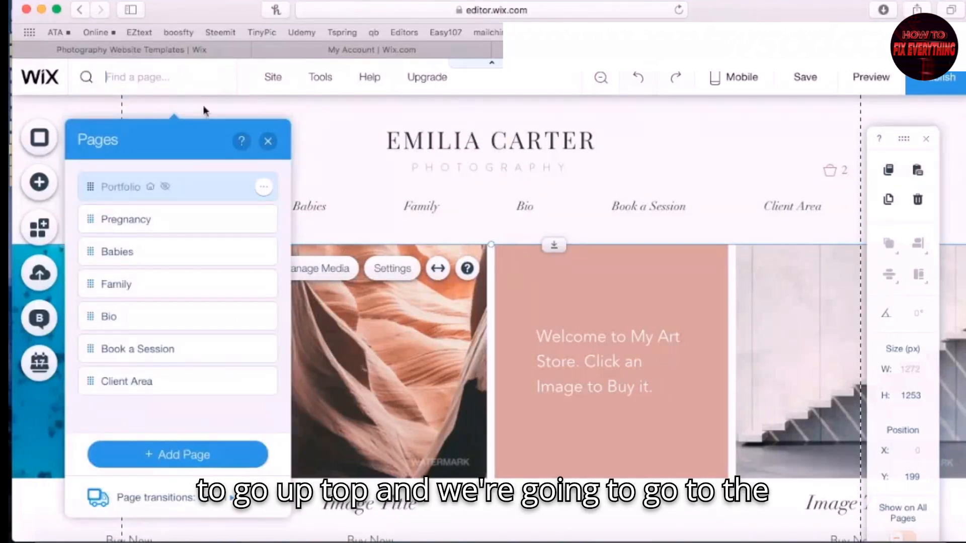
{"action": "left_click", "coordinate": [173, 223]}
{"action": "left_click", "coordinate": [268, 143]}
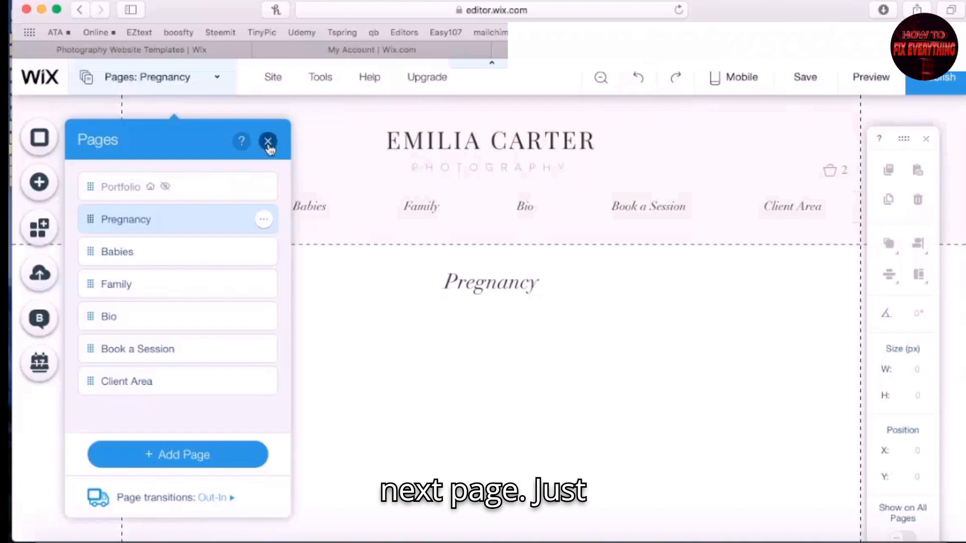
{"action": "left_click", "coordinate": [651, 464]}
{"action": "key", "text": "Delete"}
{"action": "left_click", "coordinate": [488, 286]}
{"action": "key", "text": "Delete"}
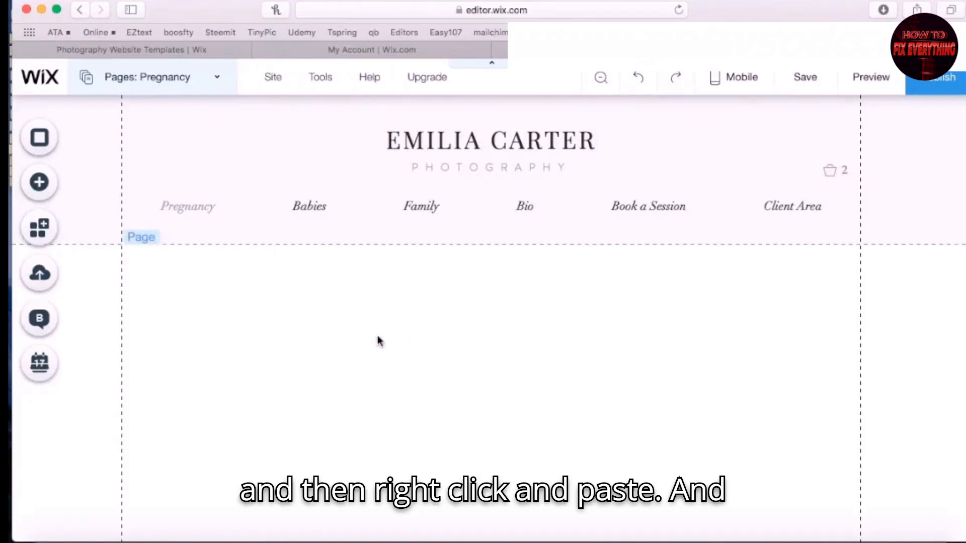
Paste the Art Store gallery onto the Pregnancy page and place it just below the header
{"action": "right_click", "coordinate": [378, 339]}
{"action": "left_click", "coordinate": [413, 316]}
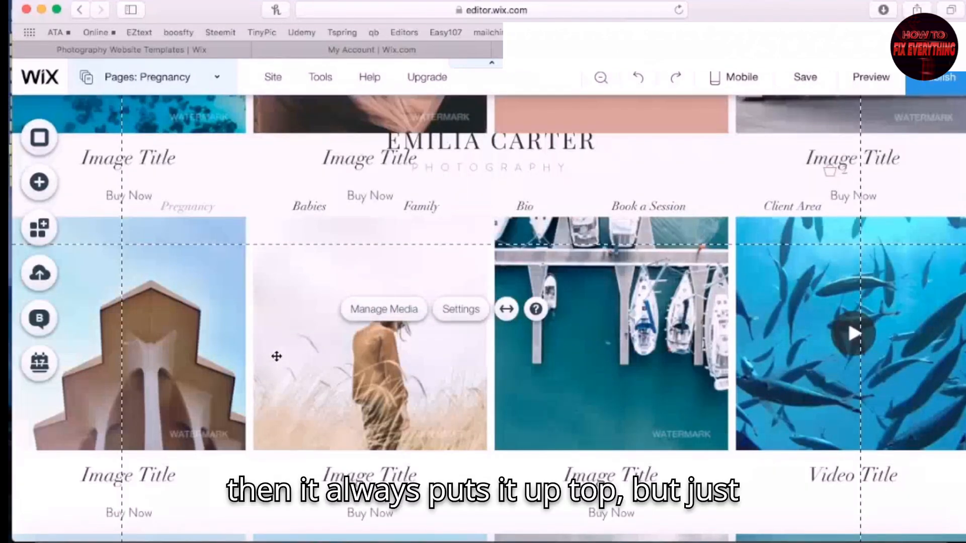
{"action": "left_click_drag", "start_coordinate": [276, 356], "coordinate": [267, 479]}
{"action": "left_click_drag", "start_coordinate": [279, 299], "coordinate": [265, 450]}
{"action": "left_click", "coordinate": [216, 77]}
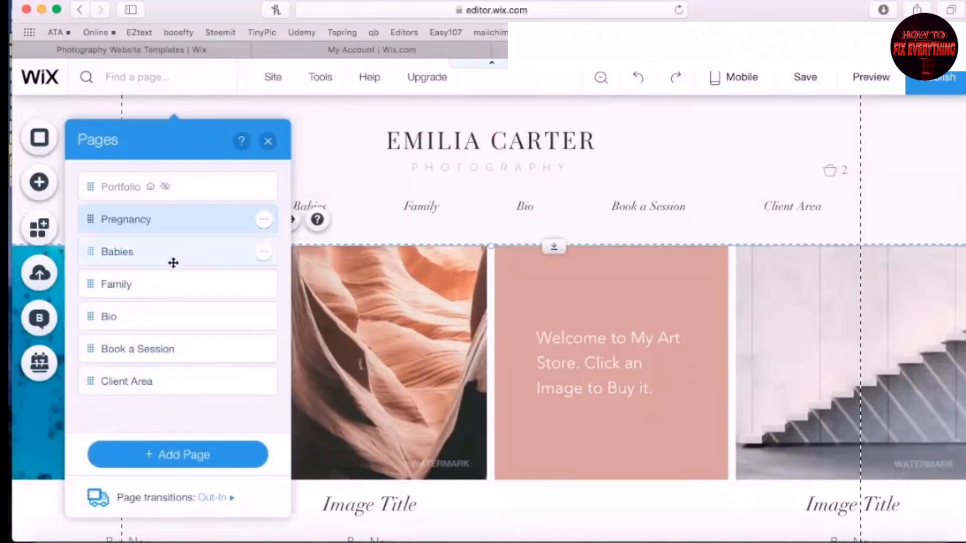
On the Babies page, swap the baby-photo gallery for the pasted Art Store gallery below the header
{"action": "left_click", "coordinate": [191, 254]}
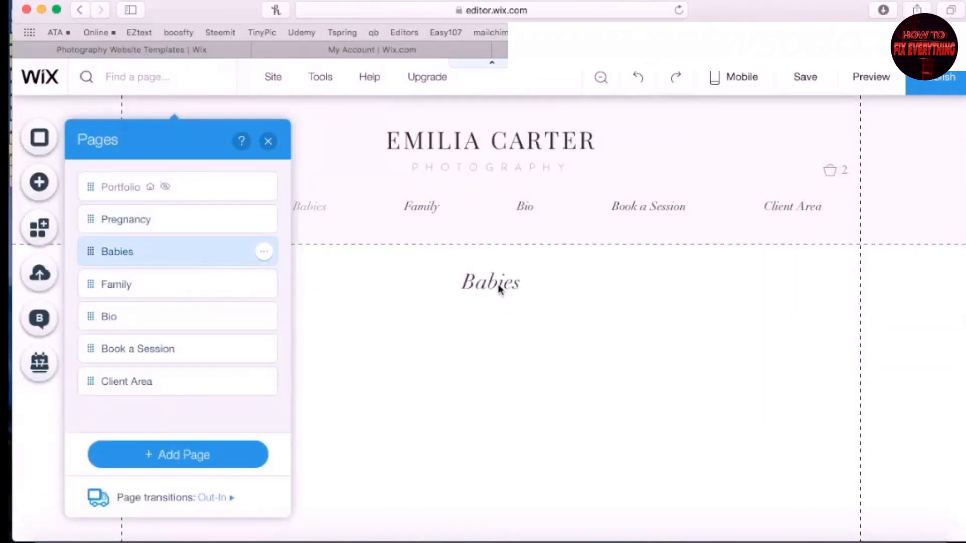
{"action": "left_click", "coordinate": [498, 284]}
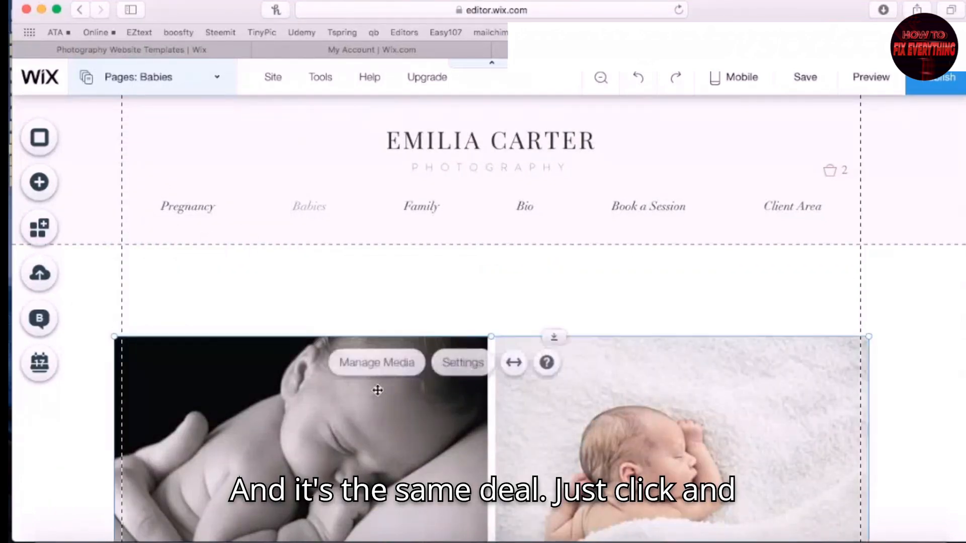
{"action": "left_click", "coordinate": [377, 391]}
{"action": "key", "text": "Delete"}
{"action": "right_click", "coordinate": [323, 441]}
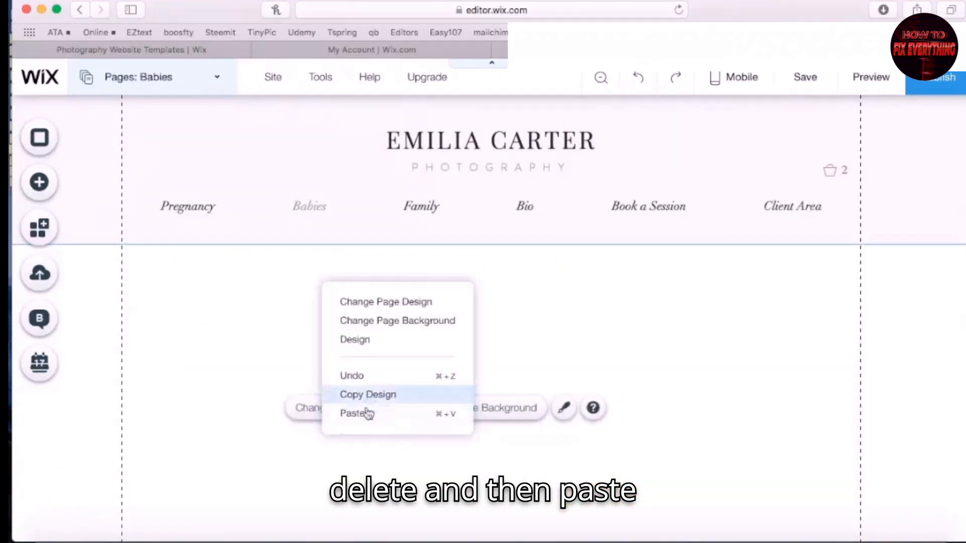
{"action": "left_click", "coordinate": [366, 412]}
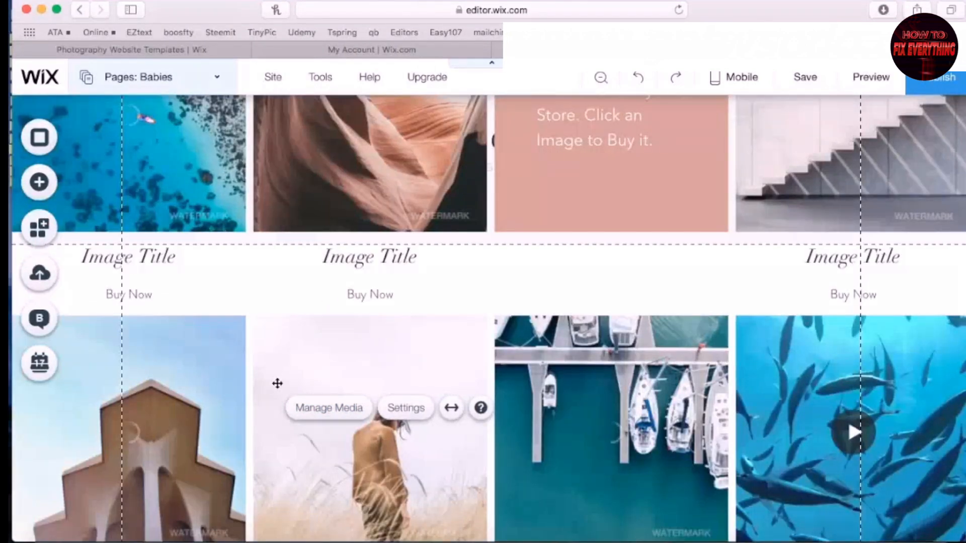
{"action": "left_click_drag", "start_coordinate": [274, 338], "coordinate": [258, 430]}
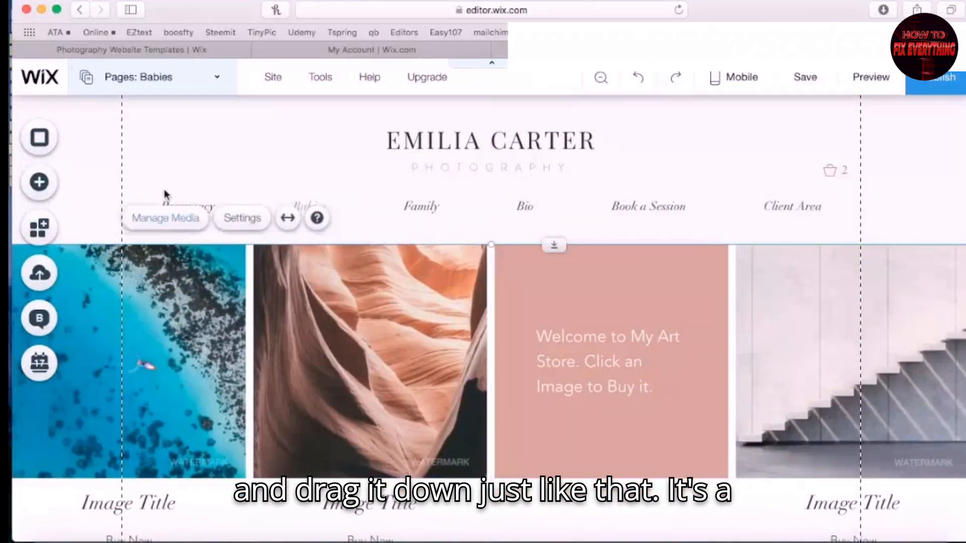
{"action": "left_click", "coordinate": [218, 76]}
{"action": "left_click", "coordinate": [174, 281]}
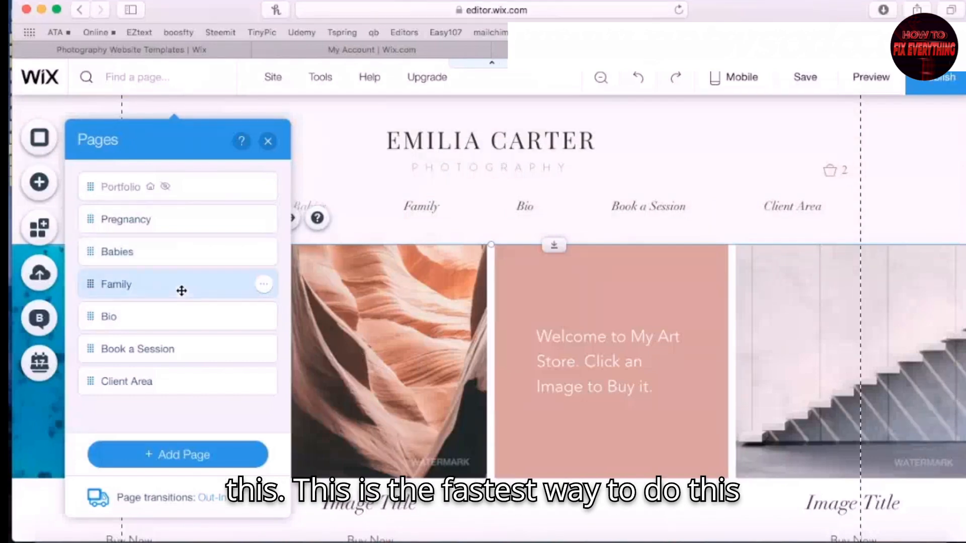
Delete the Book a Session page from the site
{"action": "left_click", "coordinate": [268, 142]}
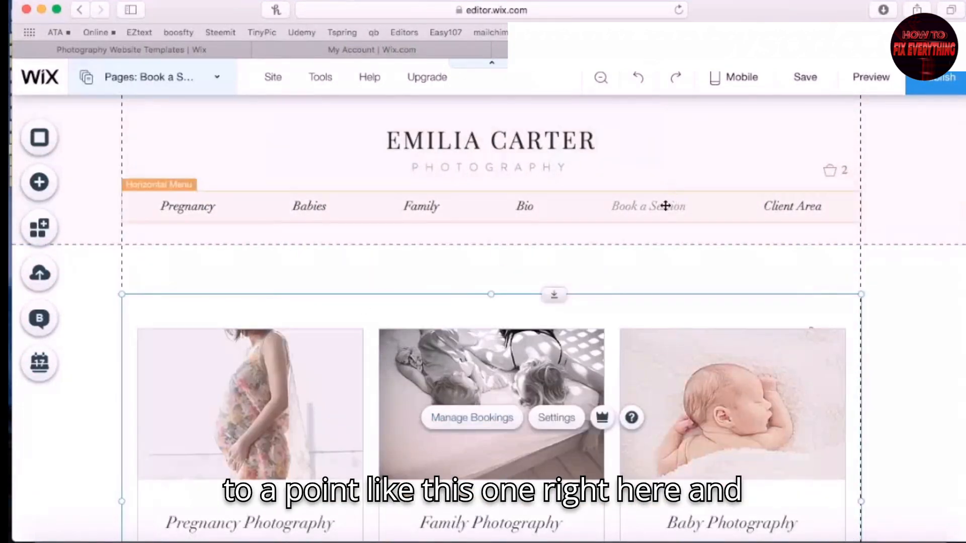
{"action": "key", "text": "Delete"}
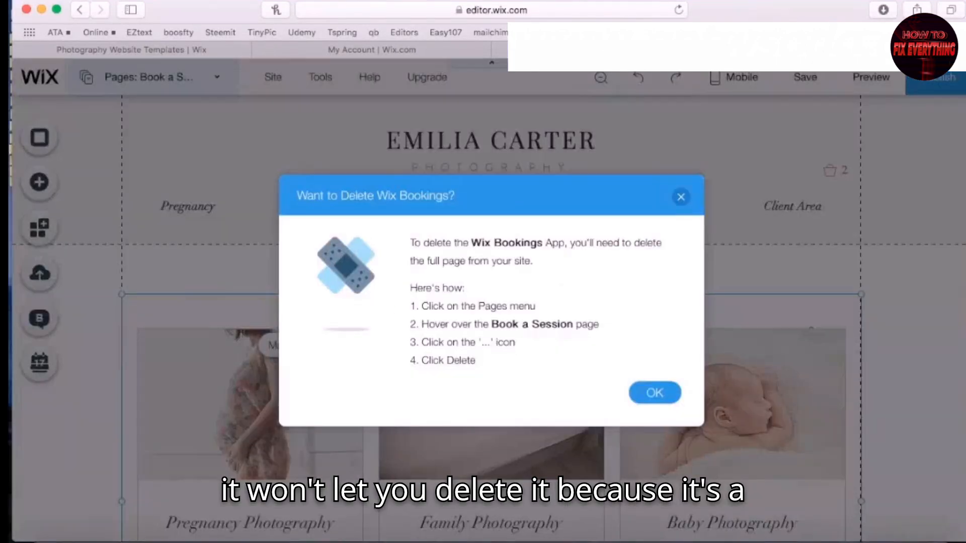
{"action": "left_click", "coordinate": [656, 393]}
{"action": "left_click", "coordinate": [222, 76]}
{"action": "left_click", "coordinate": [263, 349]}
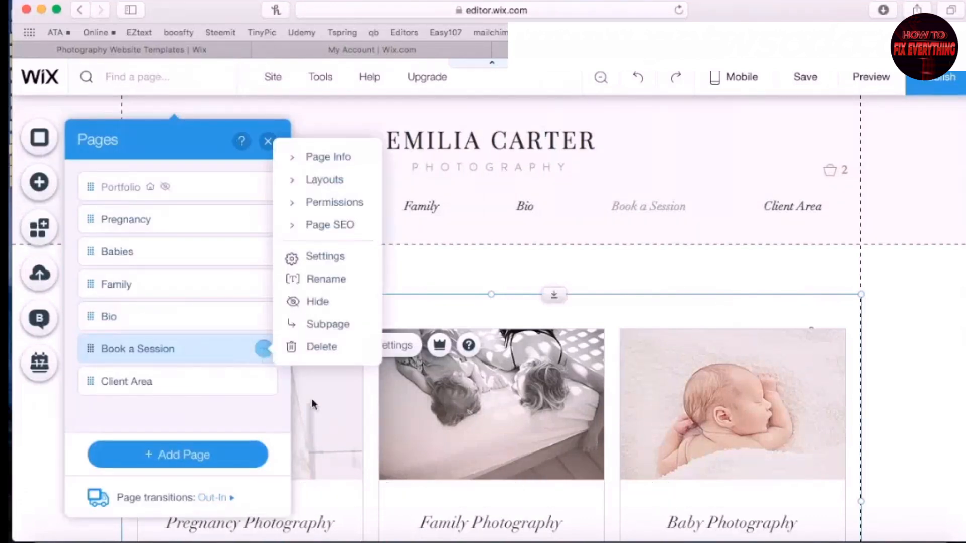
{"action": "left_click", "coordinate": [310, 346]}
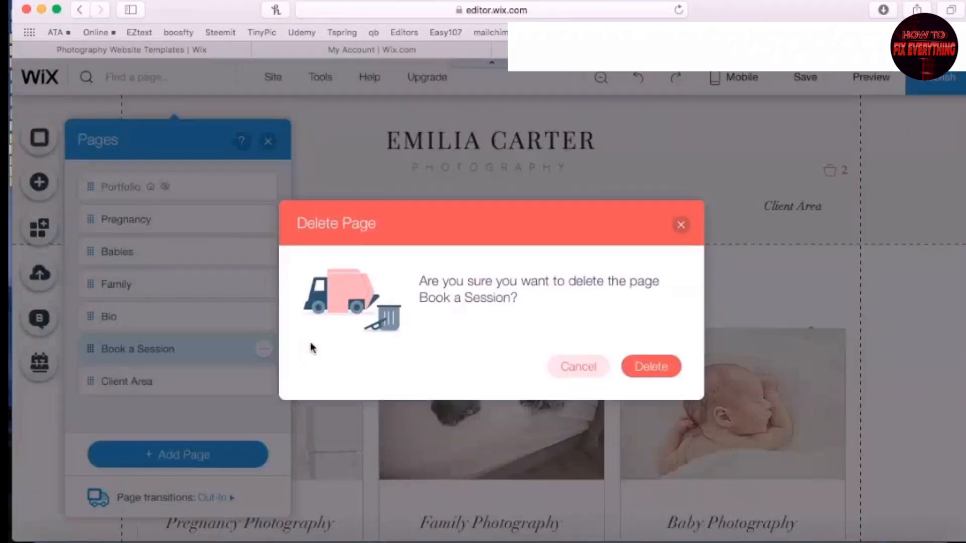
{"action": "left_click", "coordinate": [651, 367]}
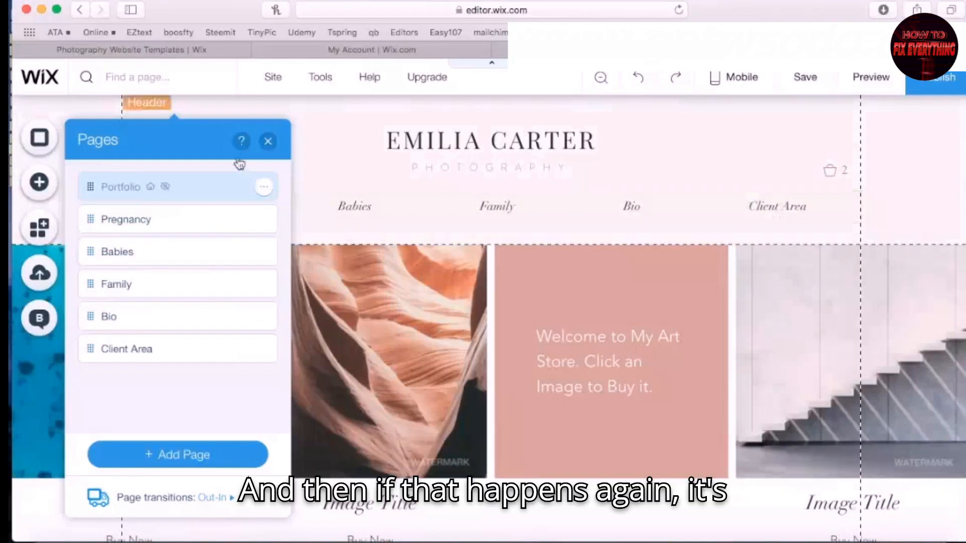
Remove the heading, intro paragraph and photo albums widget from the Client Area page
{"action": "left_click", "coordinate": [215, 355]}
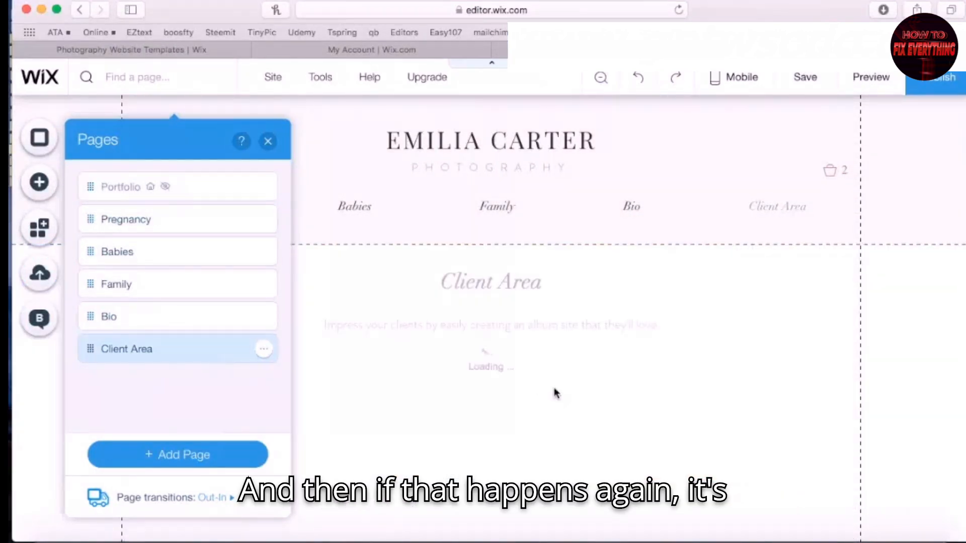
{"action": "left_click", "coordinate": [472, 277]}
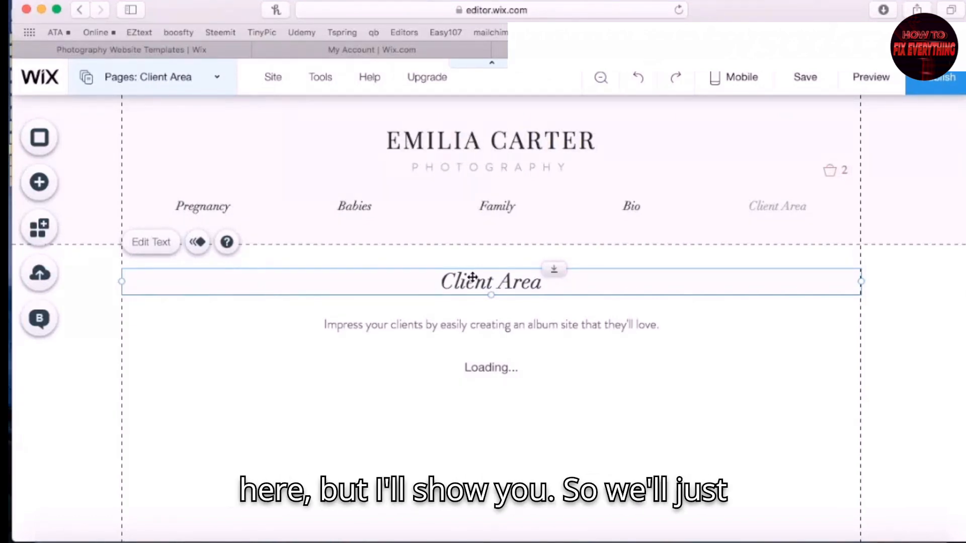
{"action": "key", "text": "Delete"}
{"action": "left_click", "coordinate": [504, 330]}
{"action": "key", "text": "Delete"}
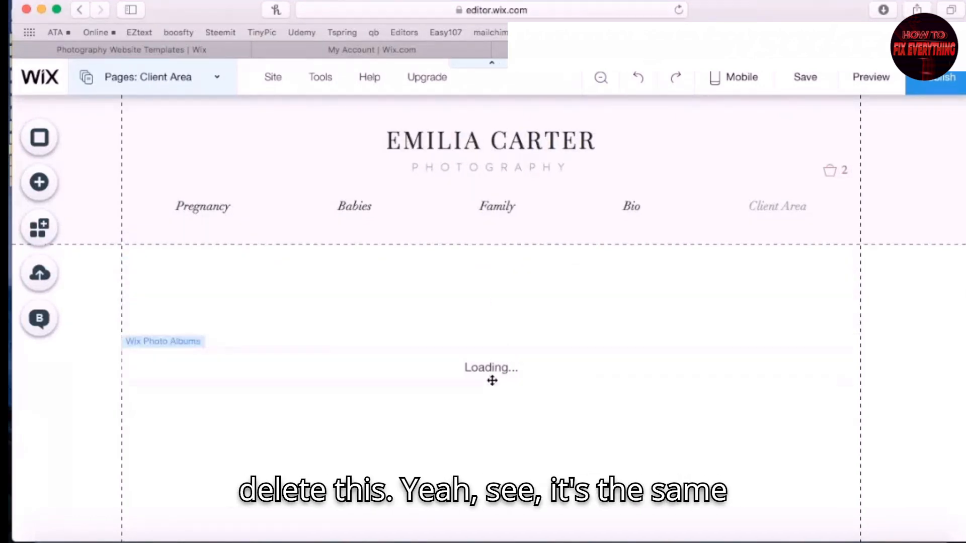
{"action": "left_click", "coordinate": [492, 372]}
{"action": "key", "text": "Delete"}
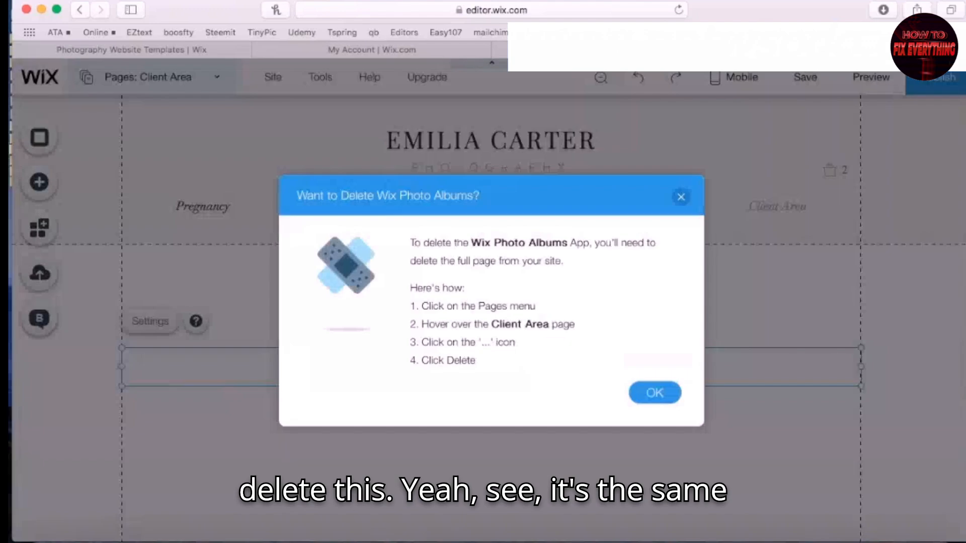
{"action": "left_click", "coordinate": [655, 392]}
Delete the Client Area page from the site
{"action": "left_click", "coordinate": [218, 85]}
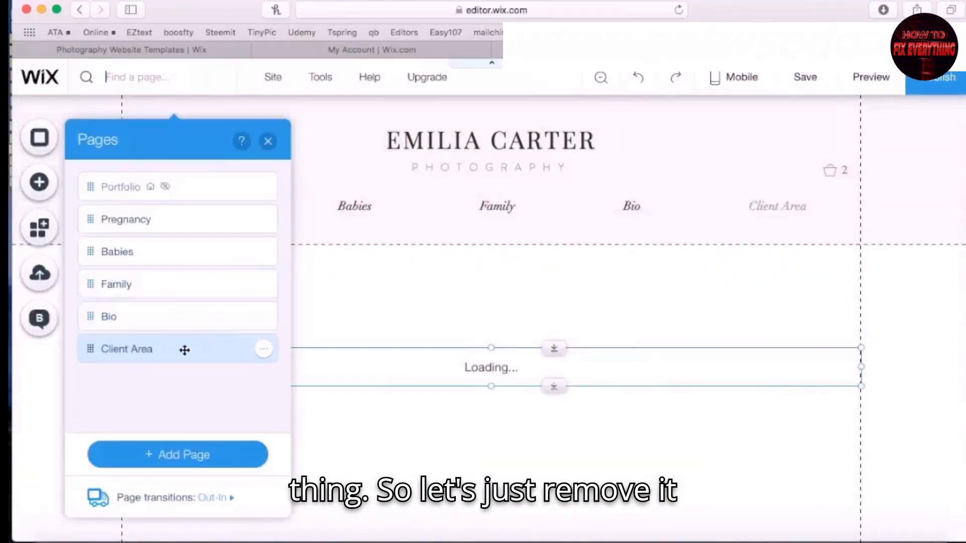
{"action": "left_click", "coordinate": [263, 348]}
{"action": "left_click", "coordinate": [324, 347]}
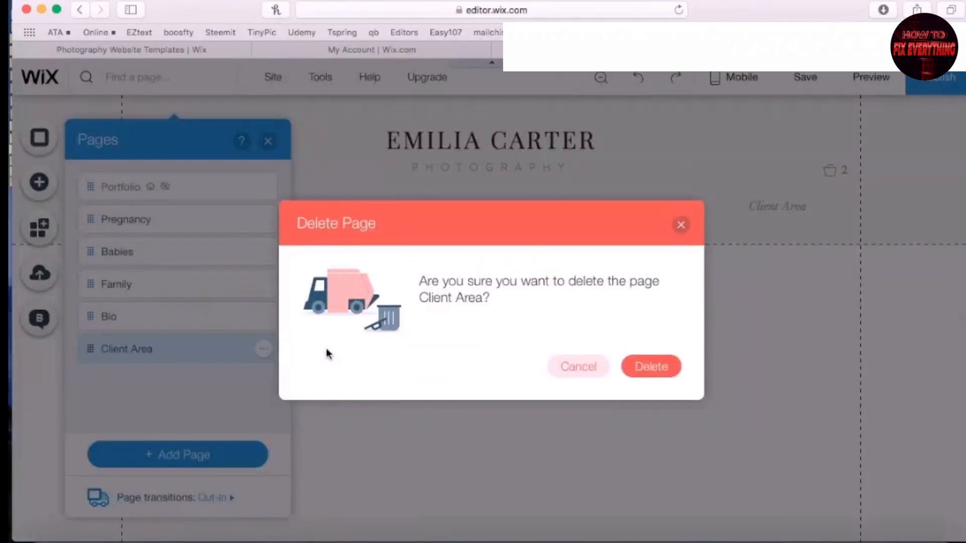
{"action": "left_click", "coordinate": [651, 367]}
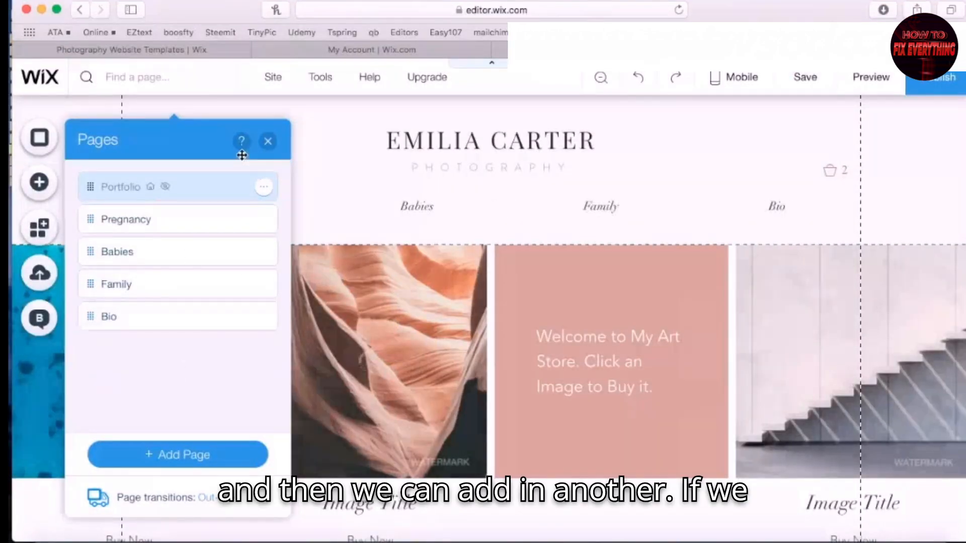
Unhide the Portfolio page so it shows in the header menu
{"action": "left_click", "coordinate": [267, 141]}
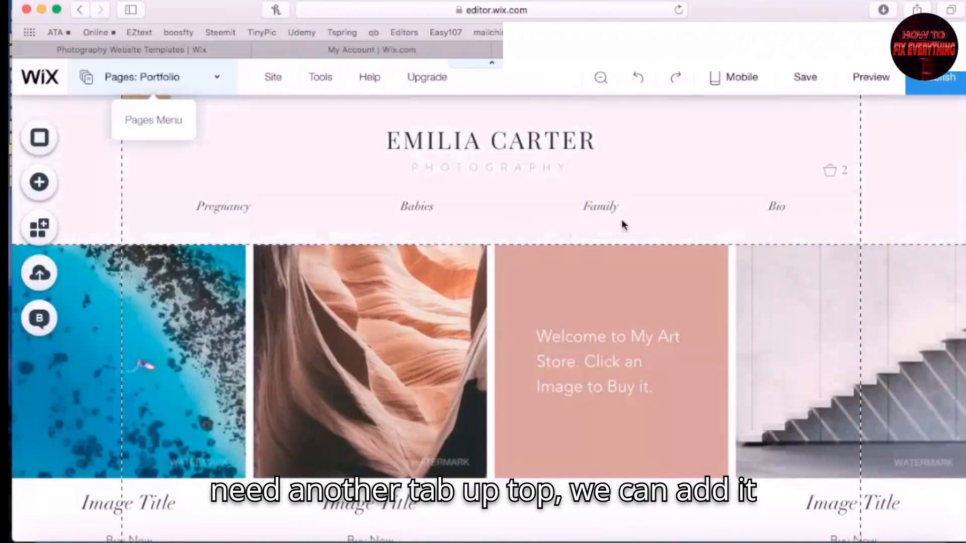
{"action": "left_click", "coordinate": [216, 78]}
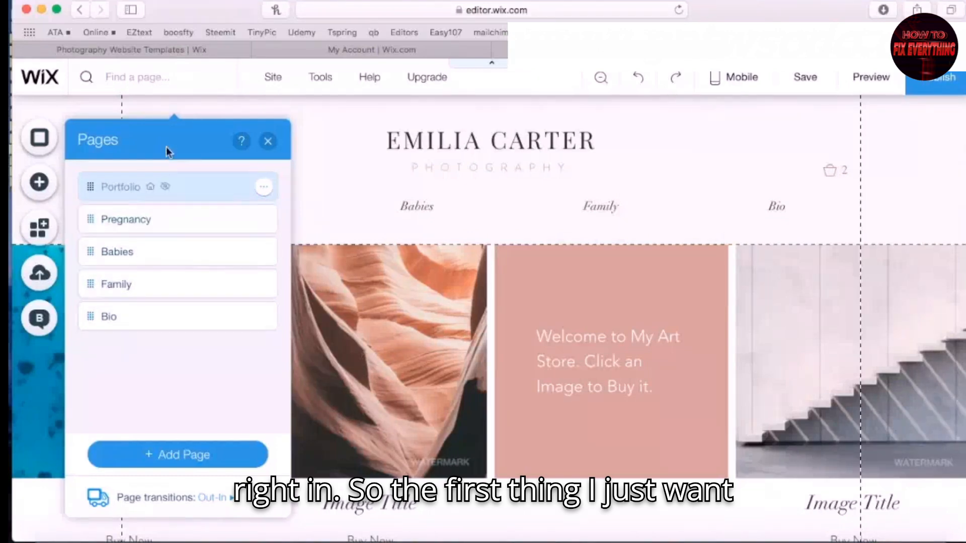
{"action": "left_click", "coordinate": [264, 187]}
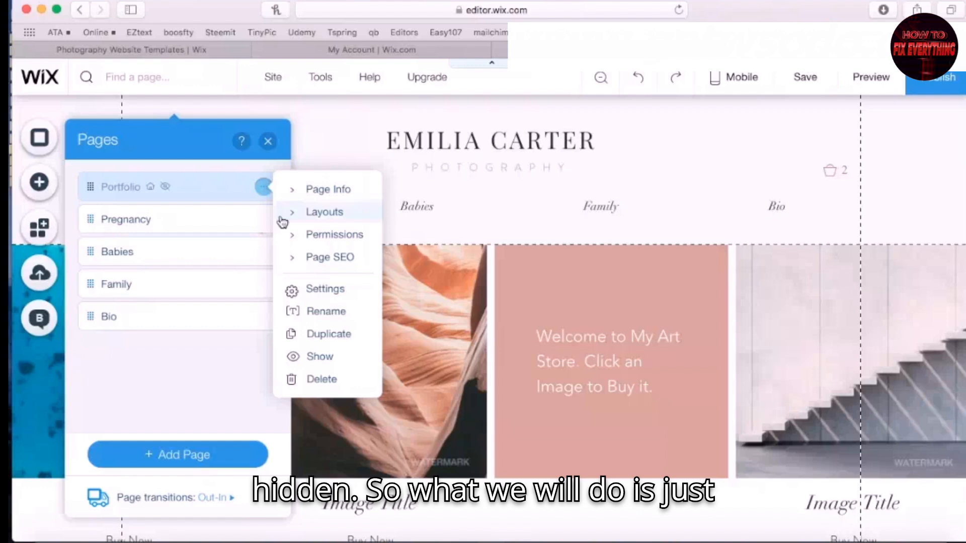
{"action": "left_click", "coordinate": [319, 357]}
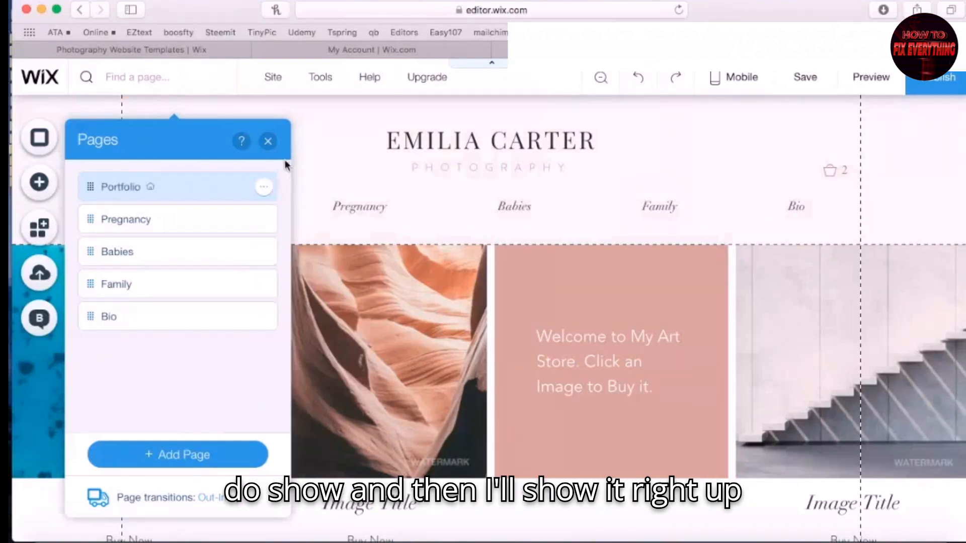
{"action": "left_click", "coordinate": [268, 142]}
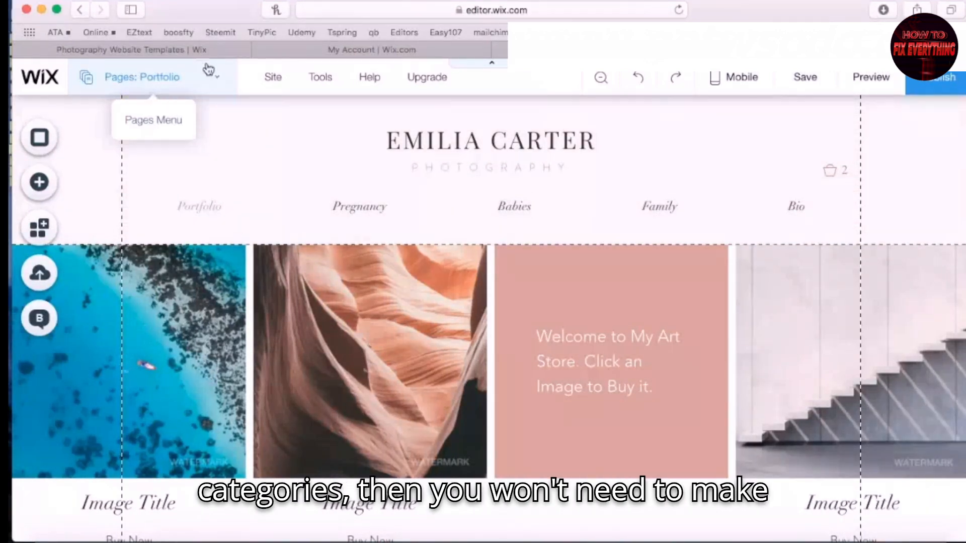
Add a blank page named 'Test' at the end of the site menu
{"action": "left_click", "coordinate": [220, 81]}
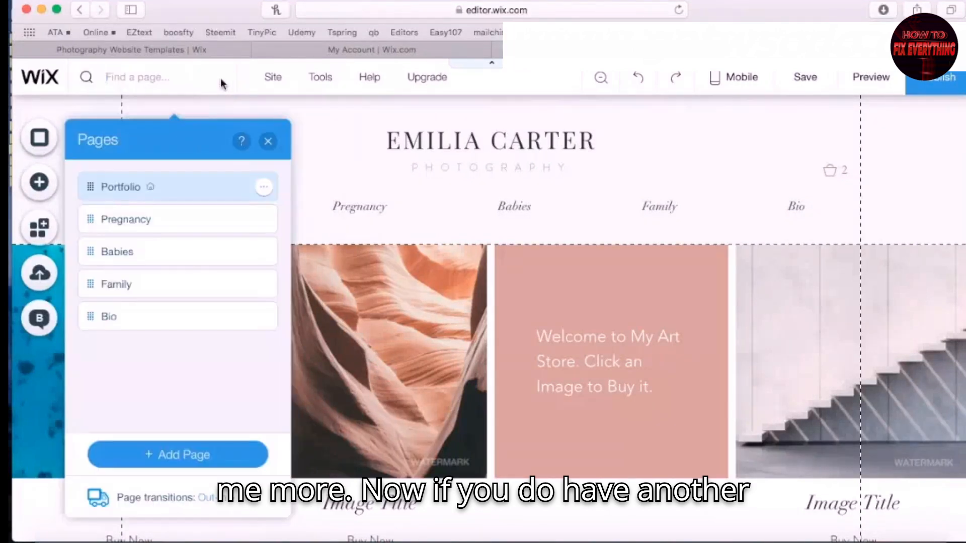
{"action": "left_click", "coordinate": [172, 455]}
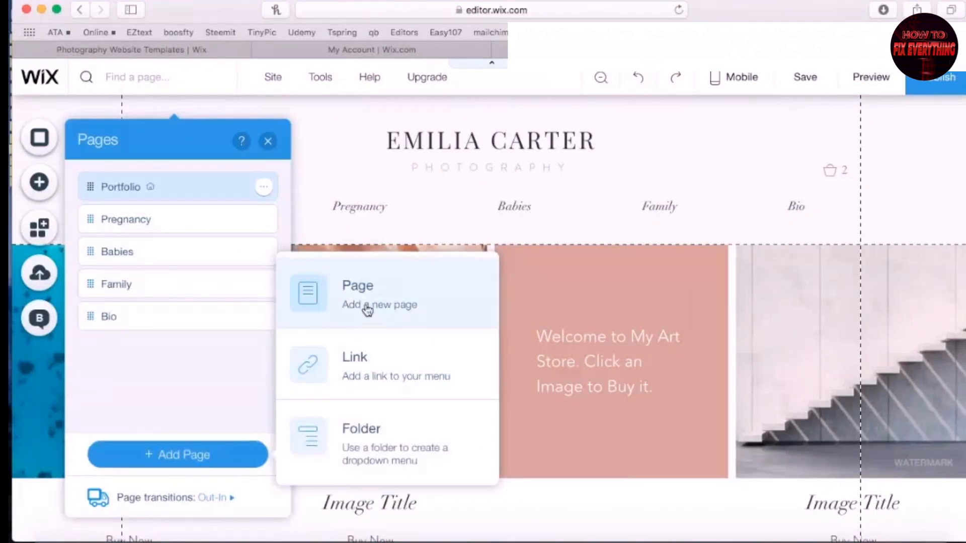
{"action": "left_click", "coordinate": [303, 308]}
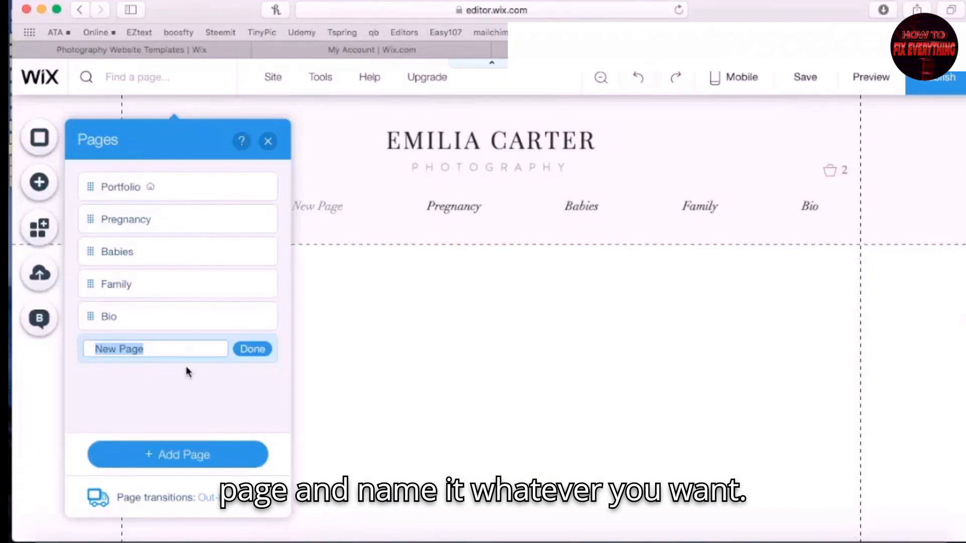
{"action": "type", "text": "Test"}
{"action": "left_click", "coordinate": [258, 226]}
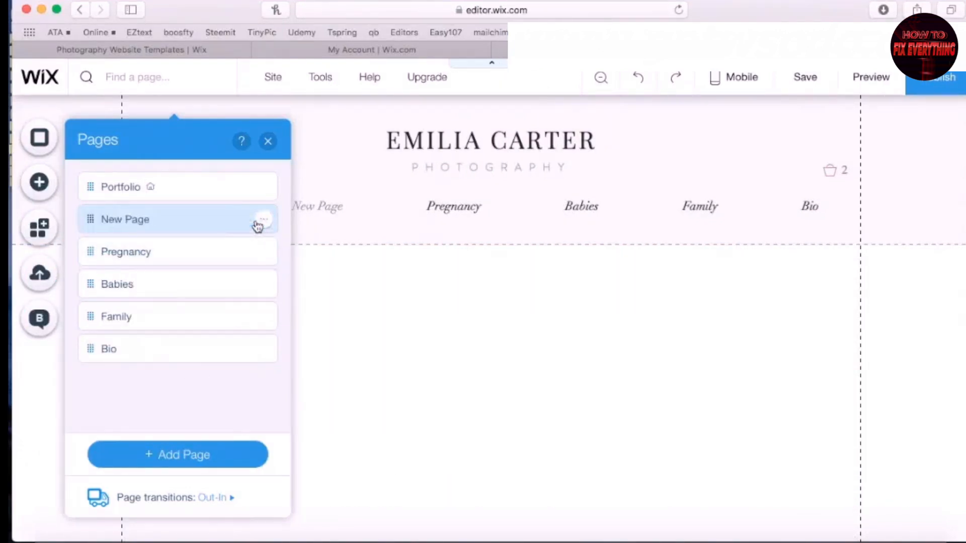
{"action": "left_click_drag", "start_coordinate": [96, 222], "coordinate": [86, 347]}
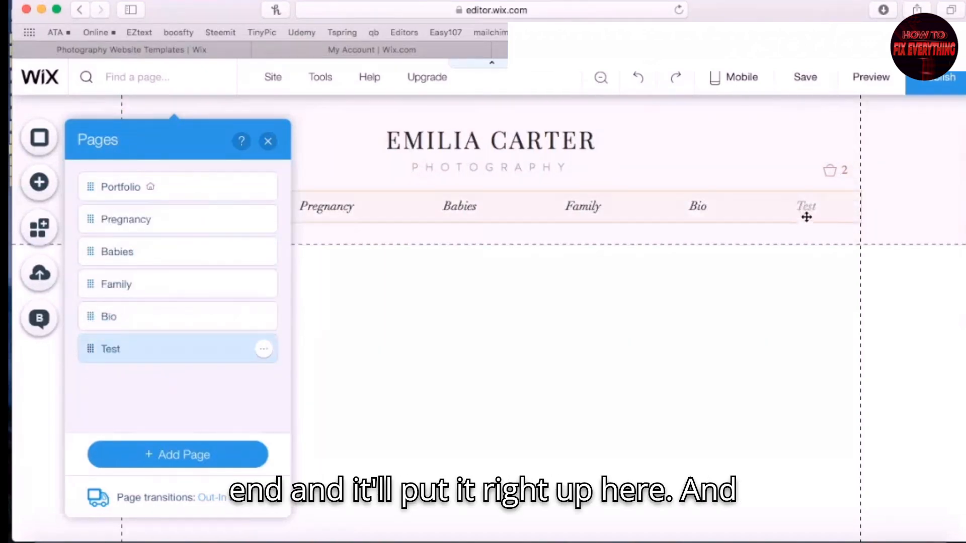
{"action": "left_click", "coordinate": [268, 143]}
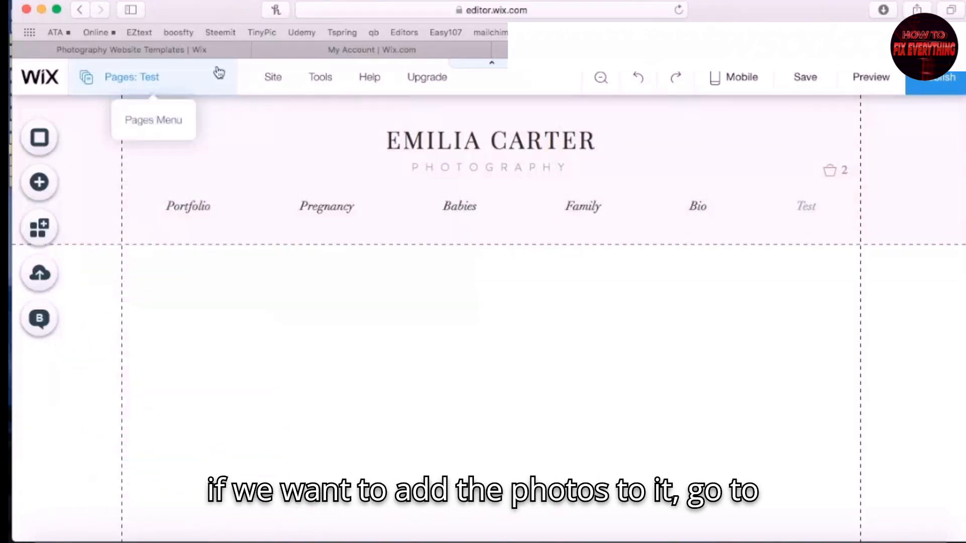
Copy the art-store gallery from the Portfolio page
{"action": "left_click", "coordinate": [220, 77]}
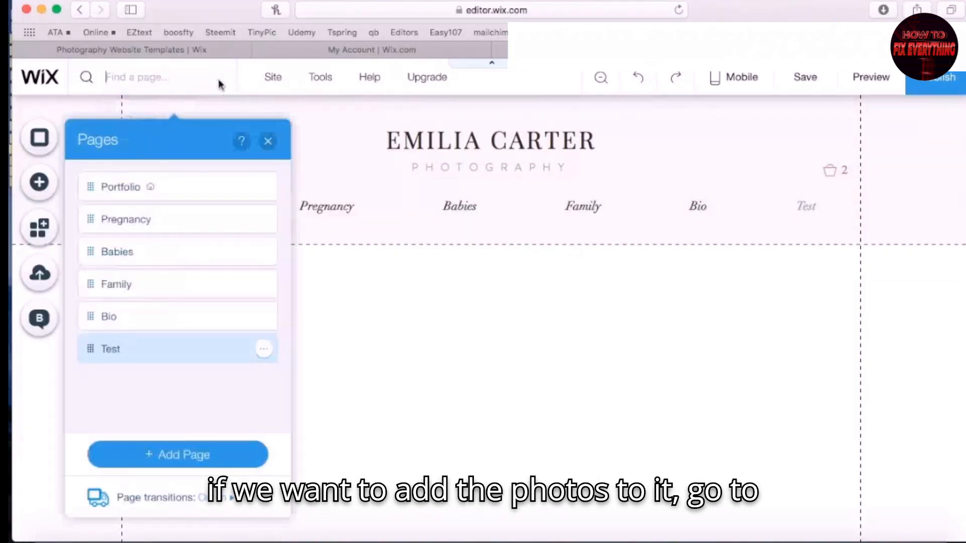
{"action": "left_click", "coordinate": [187, 194]}
{"action": "left_click", "coordinate": [405, 341]}
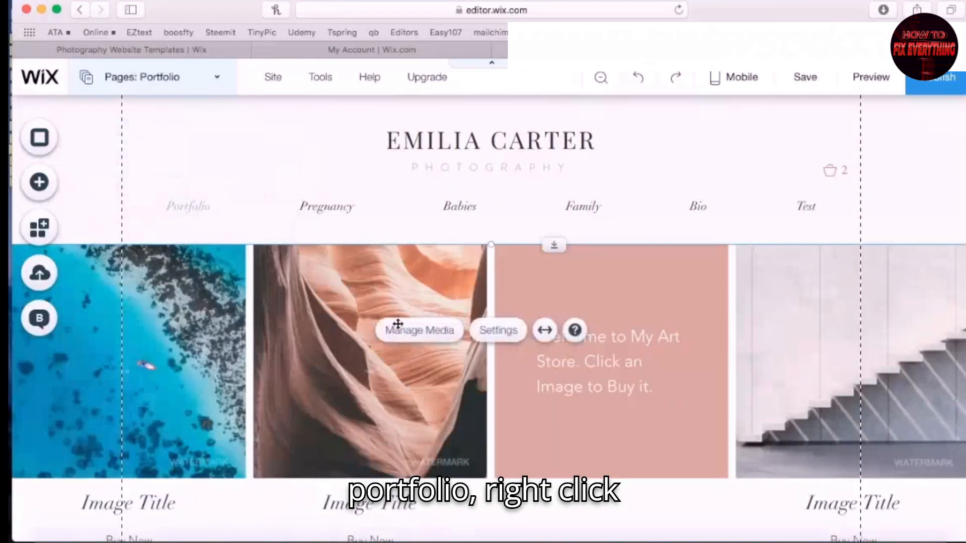
{"action": "right_click", "coordinate": [353, 280]}
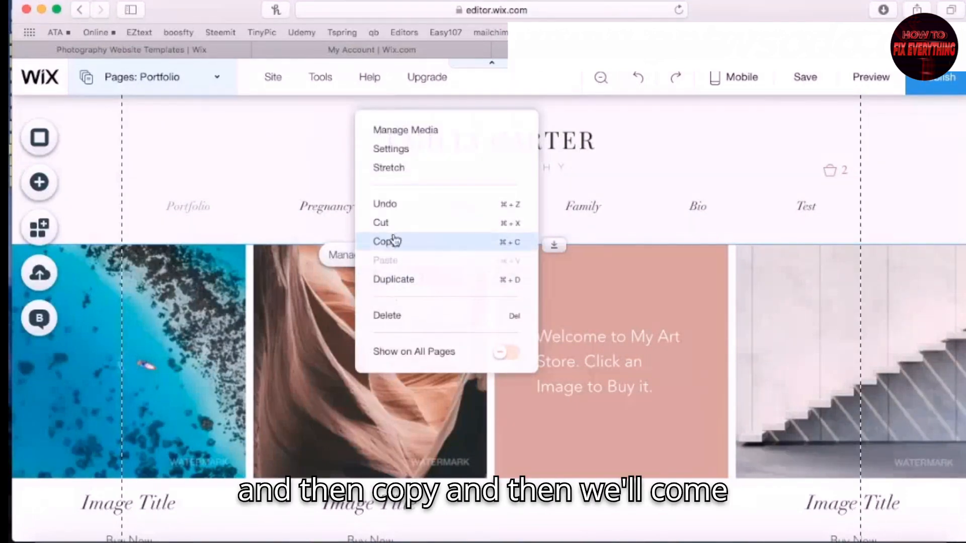
{"action": "left_click", "coordinate": [395, 241]}
Paste the gallery onto the Test page just below the header
{"action": "left_click", "coordinate": [218, 80]}
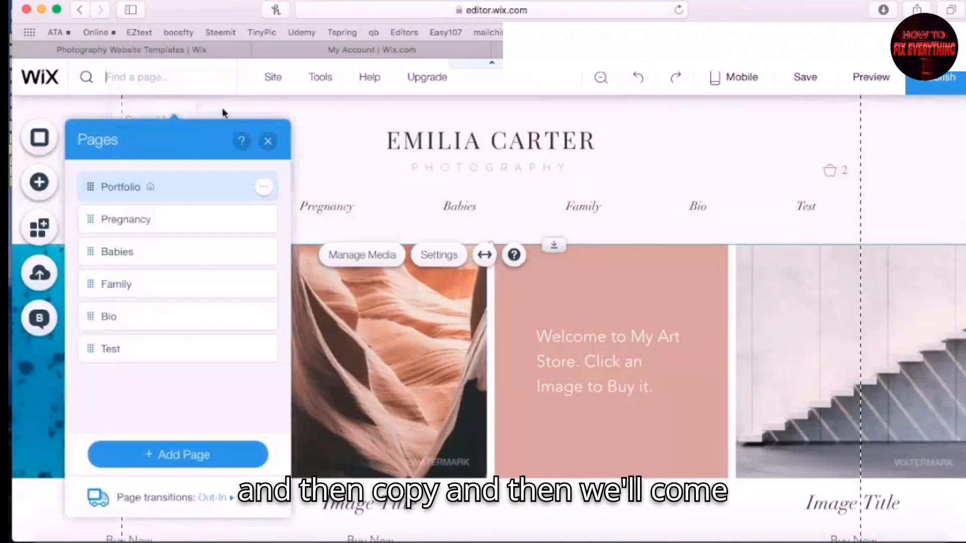
{"action": "left_click", "coordinate": [179, 349]}
{"action": "left_click", "coordinate": [482, 436]}
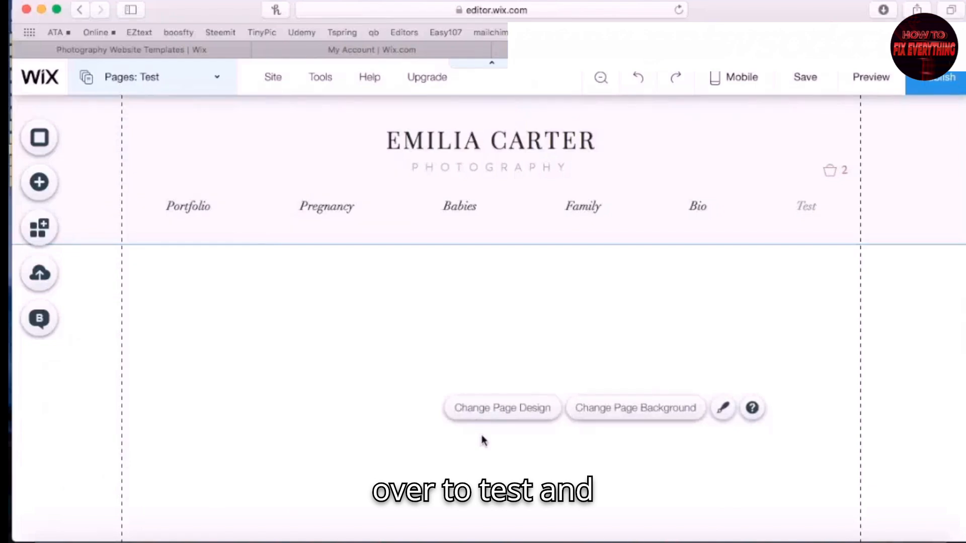
{"action": "right_click", "coordinate": [482, 436]}
{"action": "left_click", "coordinate": [509, 412]}
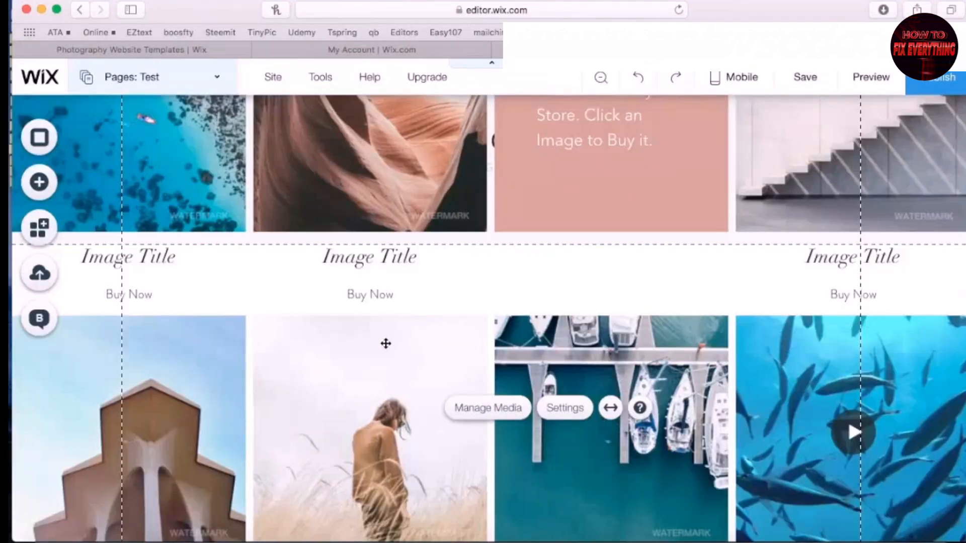
{"action": "left_click_drag", "start_coordinate": [386, 340], "coordinate": [276, 455]}
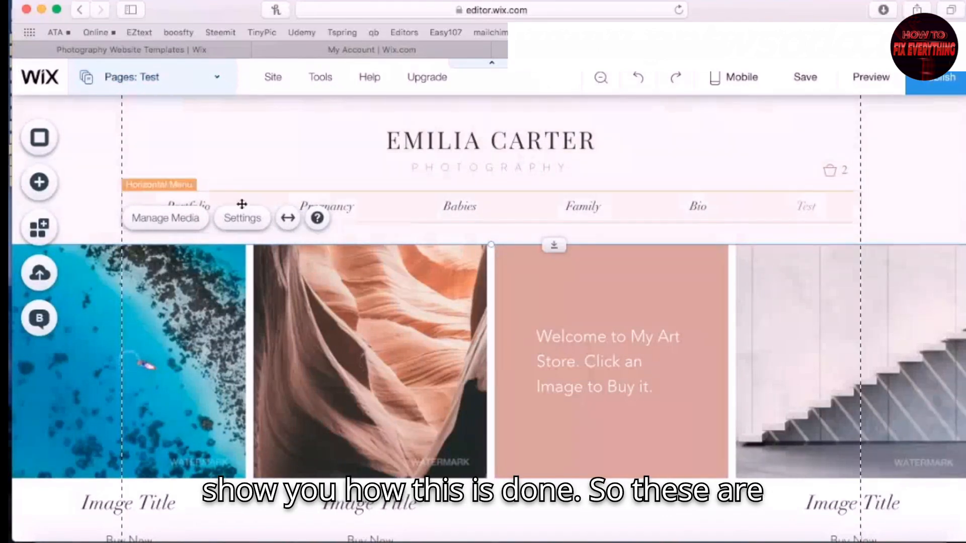
{"action": "left_click", "coordinate": [157, 78]}
{"action": "left_click", "coordinate": [121, 188]}
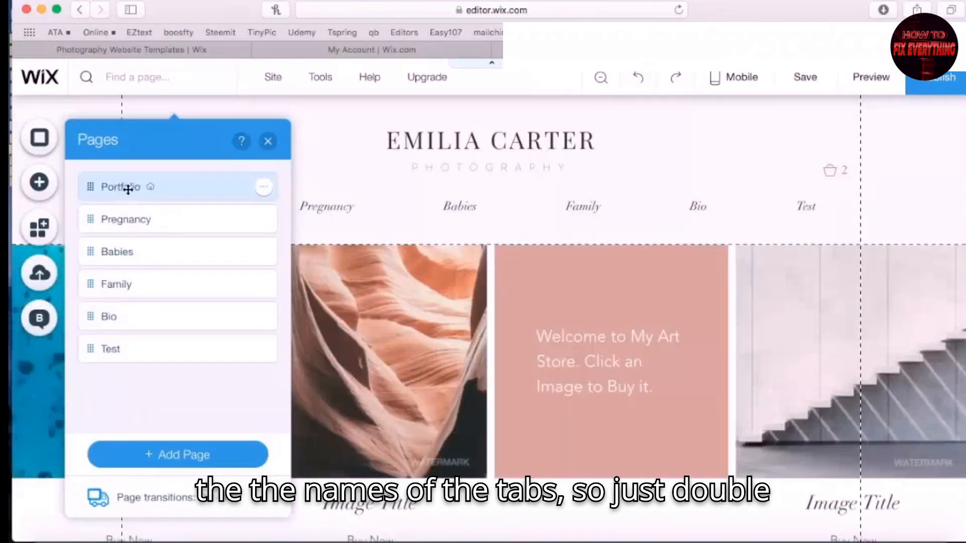
Rename Portfolio to 'Naples, FL' and Pregnancy to 'Fort Myers, FL'
{"action": "double_click", "coordinate": [128, 188]}
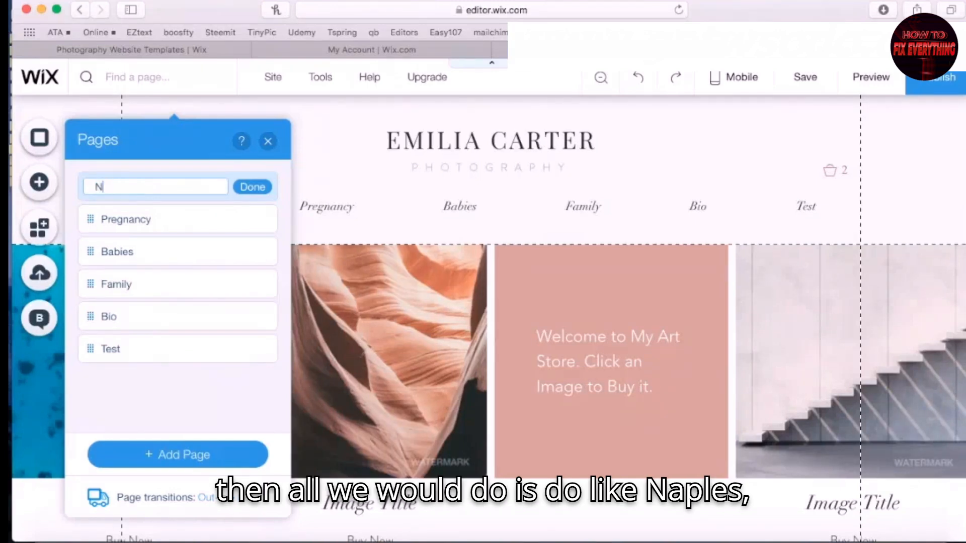
{"action": "type", "text": "s, FL"}
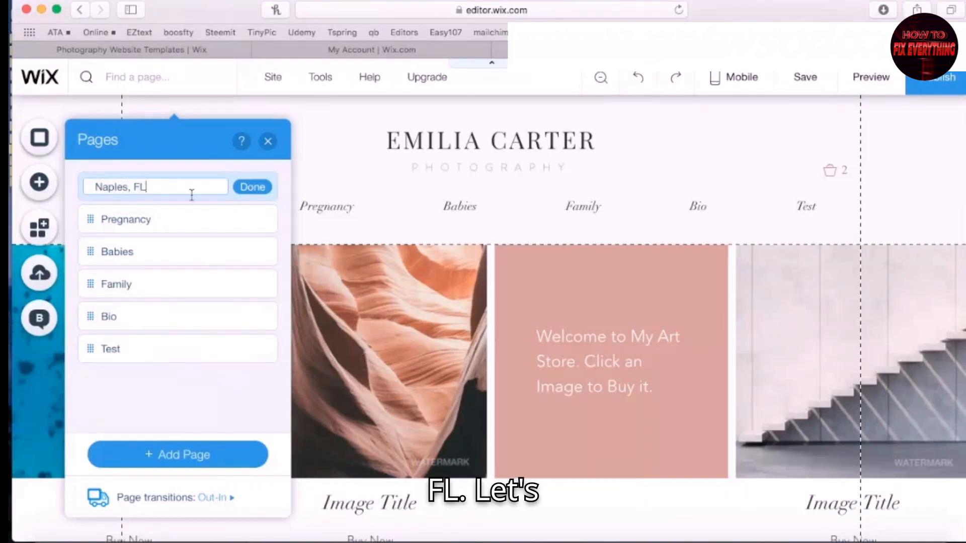
{"action": "left_click", "coordinate": [245, 190]}
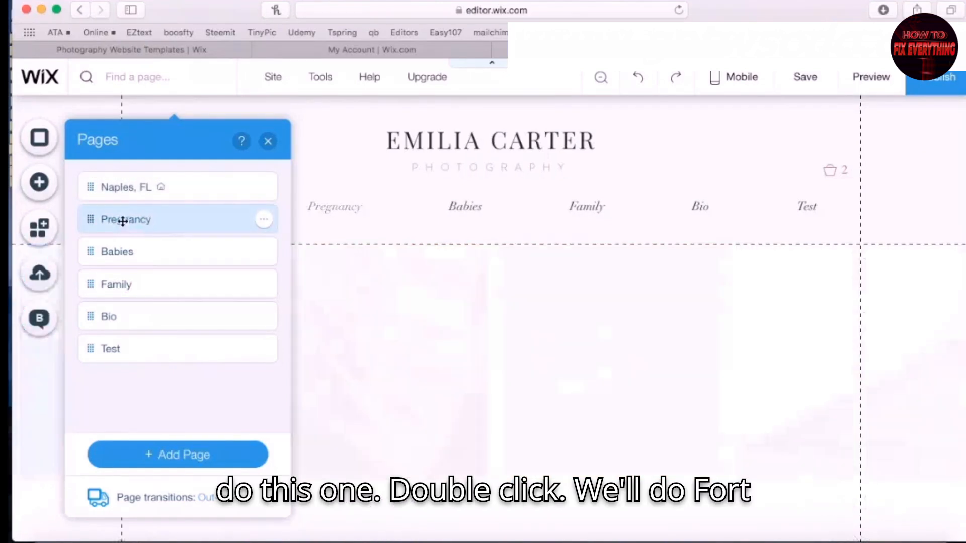
{"action": "double_click", "coordinate": [122, 220]}
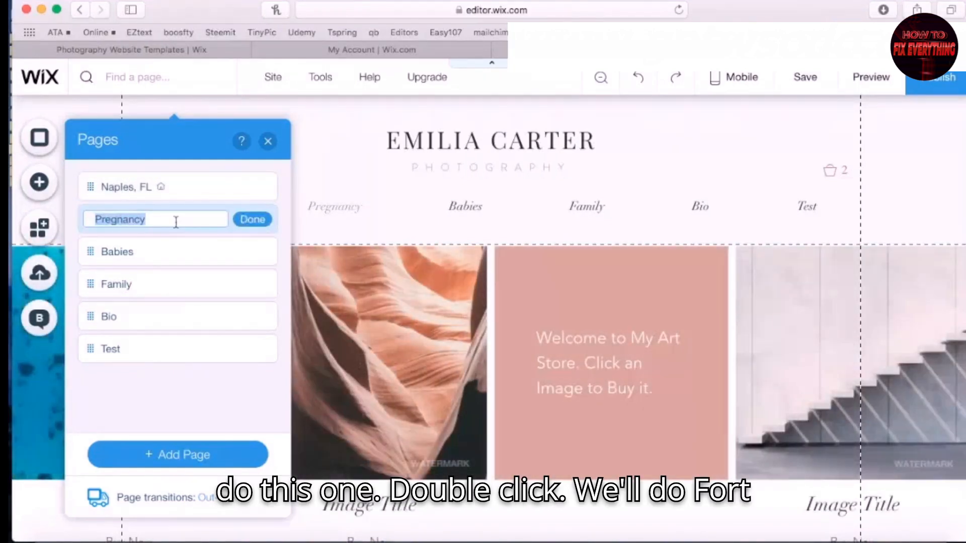
{"action": "type", "text": "fORT"}
{"action": "key", "text": "BackSpace"}
{"action": "key", "text": "BackSpace"}
{"action": "key", "text": "BackSpace"}
{"action": "key", "text": "BackSpace"}
{"action": "type", "text": "Fort Myer"}
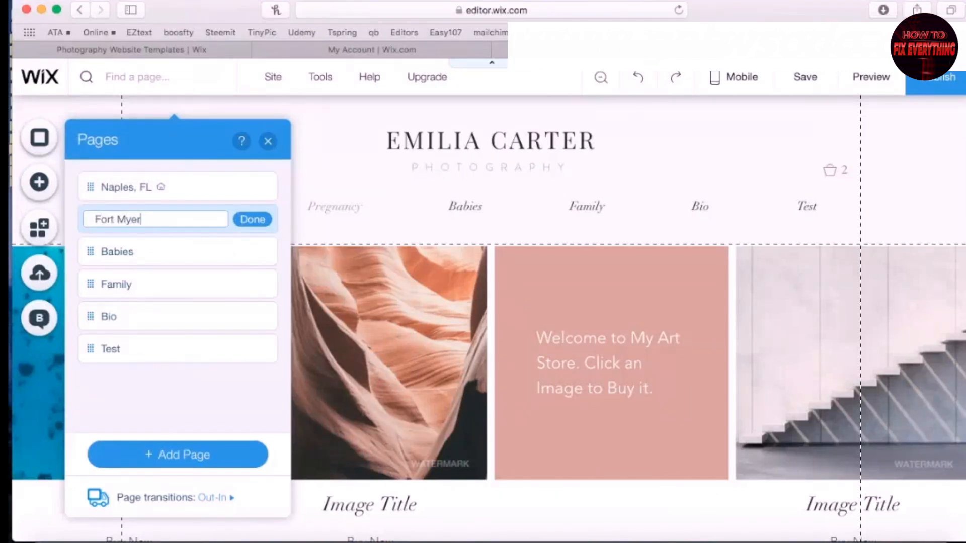
{"action": "type", "text": "s, FL"}
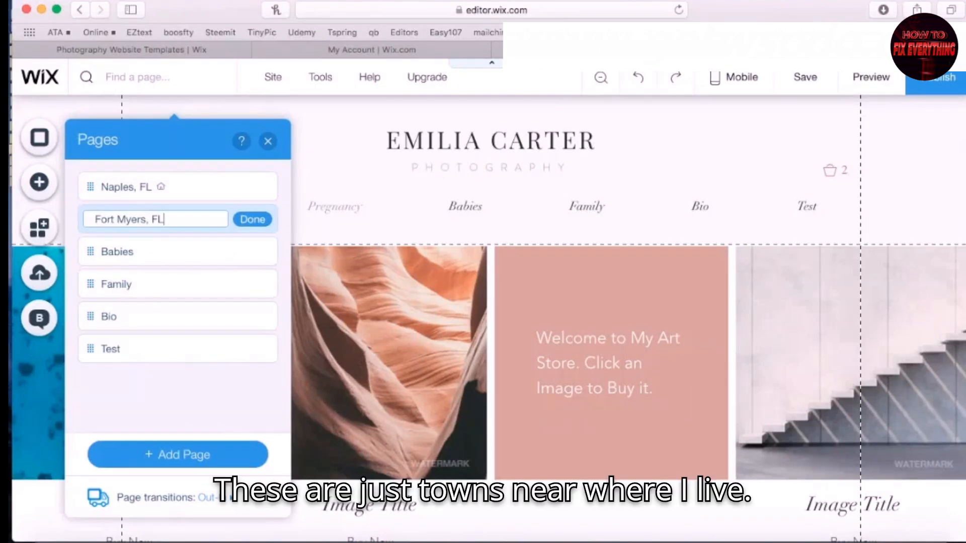
{"action": "left_click", "coordinate": [254, 220]}
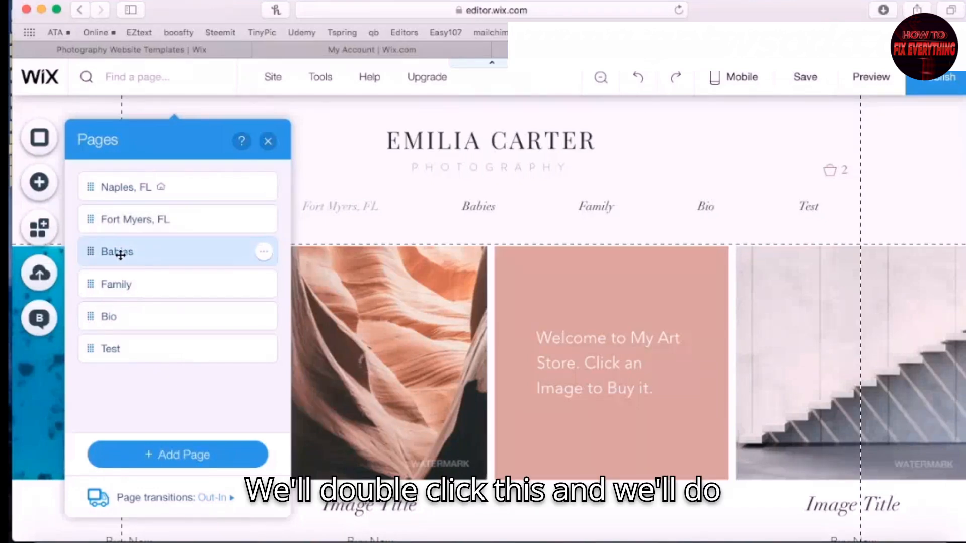
Rename Babies to 'Estero, FL' and Family to 'Marco Island, FL'
{"action": "double_click", "coordinate": [120, 255]}
{"action": "type", "text": "Estero, FL"}
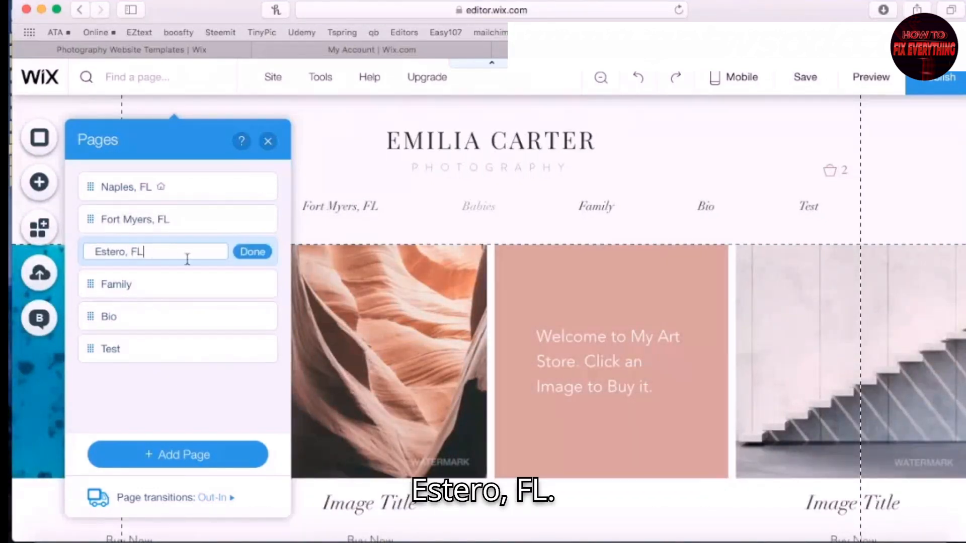
{"action": "left_click", "coordinate": [253, 251]}
{"action": "double_click", "coordinate": [123, 287]}
{"action": "type", "text": "Marco Island,"}
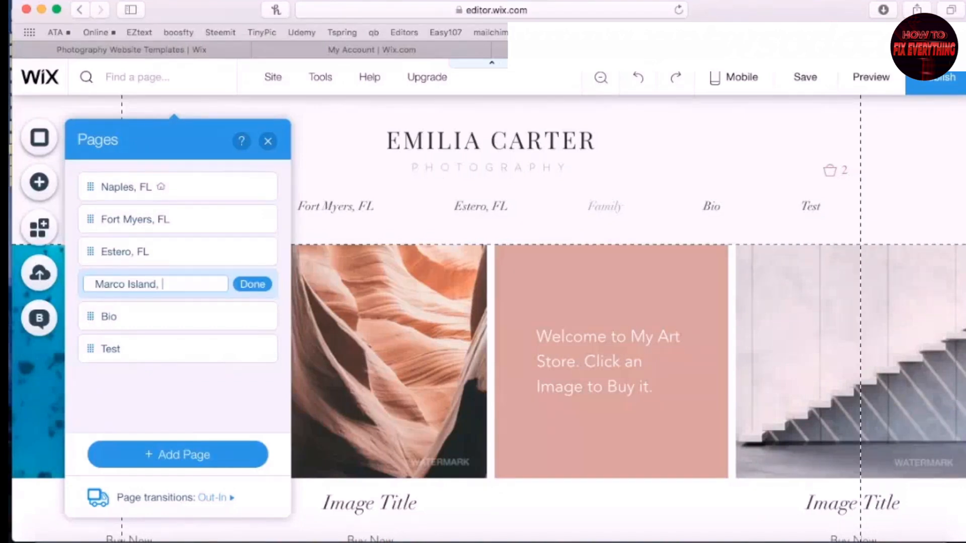
{"action": "type", "text": " FL"}
{"action": "left_click", "coordinate": [253, 284]}
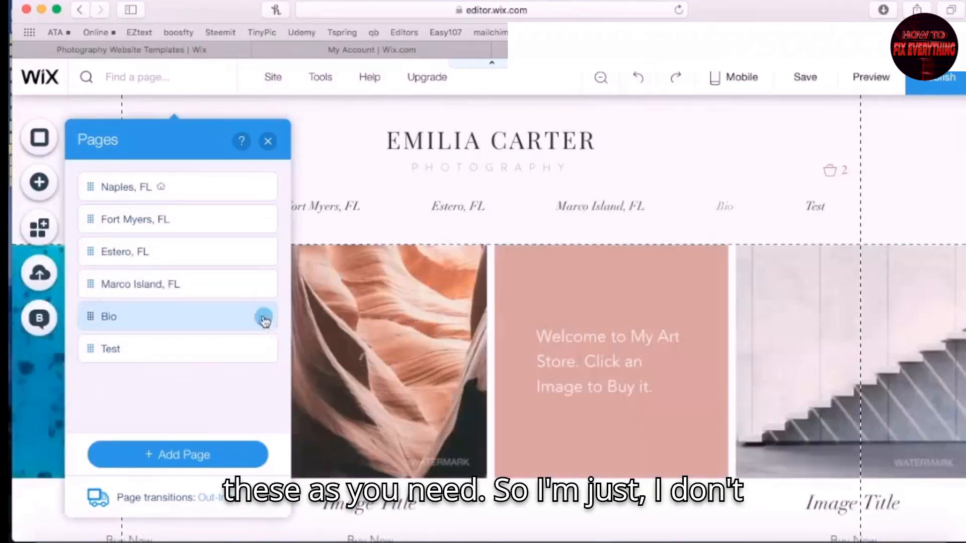
Delete the Bio and Test pages and preview the site
{"action": "left_click", "coordinate": [264, 316]}
{"action": "left_click", "coordinate": [313, 314]}
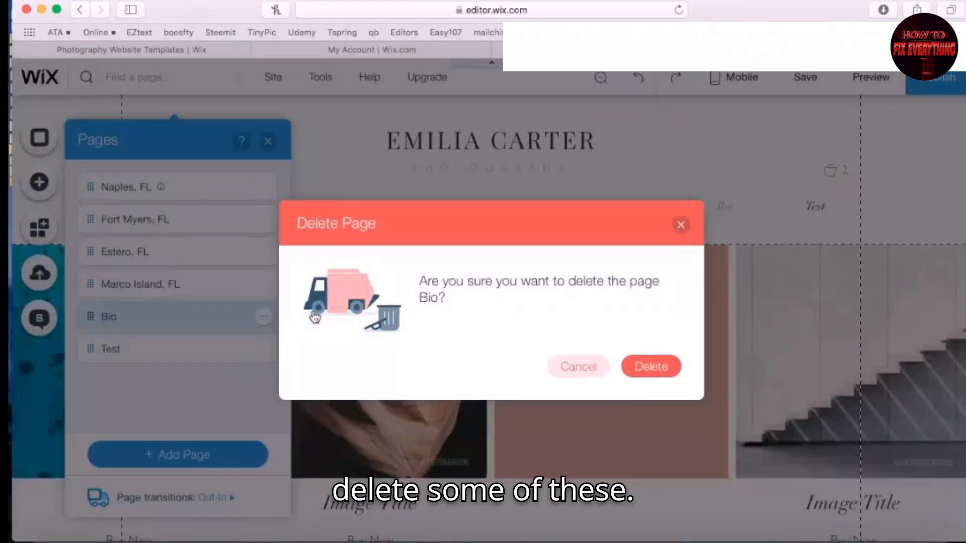
{"action": "left_click", "coordinate": [664, 364]}
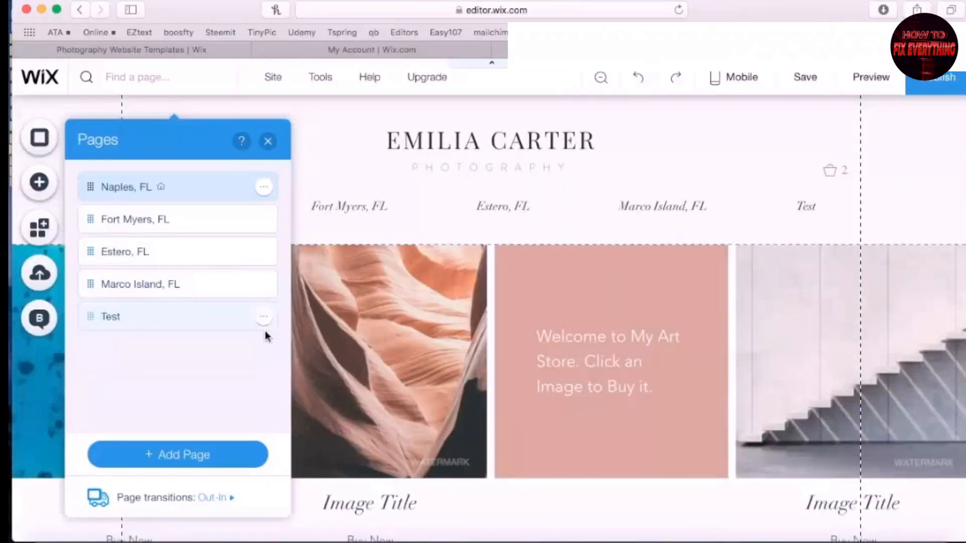
{"action": "left_click", "coordinate": [263, 317]}
{"action": "left_click", "coordinate": [322, 315]}
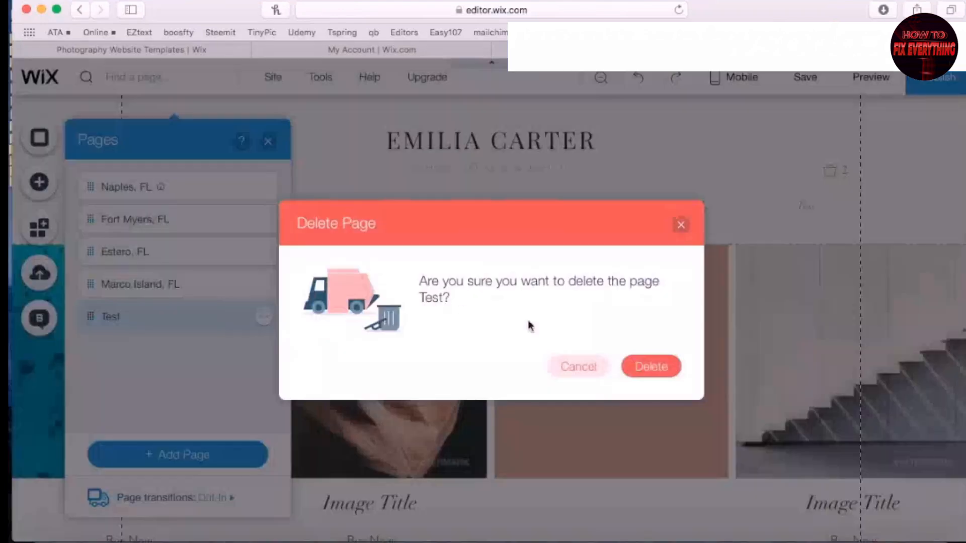
{"action": "left_click", "coordinate": [652, 367]}
{"action": "left_click", "coordinate": [268, 142]}
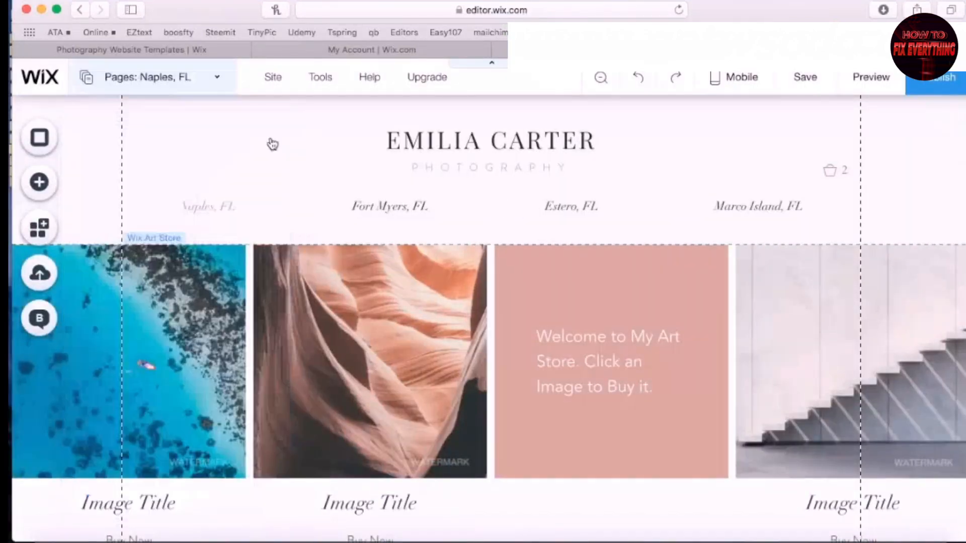
{"action": "left_click", "coordinate": [873, 80]}
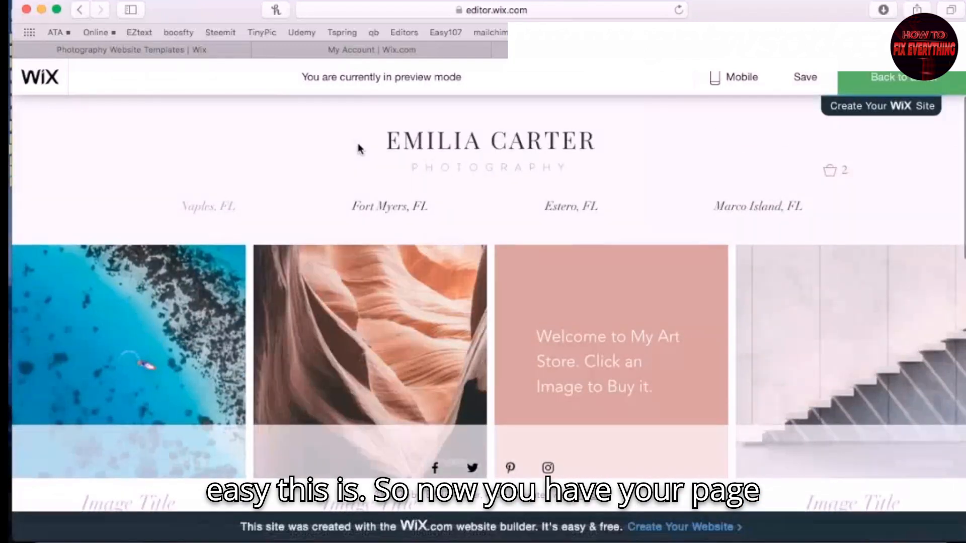
{"action": "left_click", "coordinate": [379, 208]}
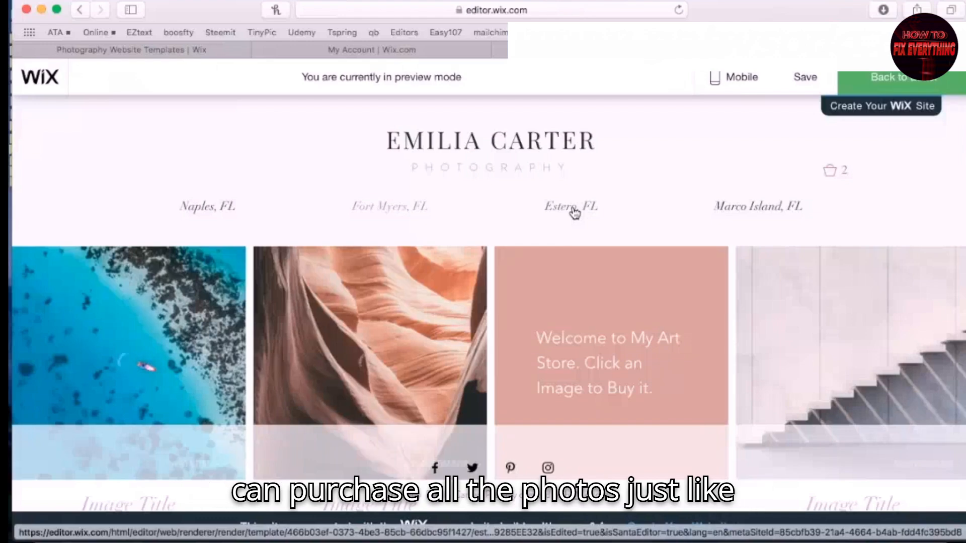
{"action": "left_click", "coordinate": [574, 211]}
{"action": "left_click", "coordinate": [768, 213]}
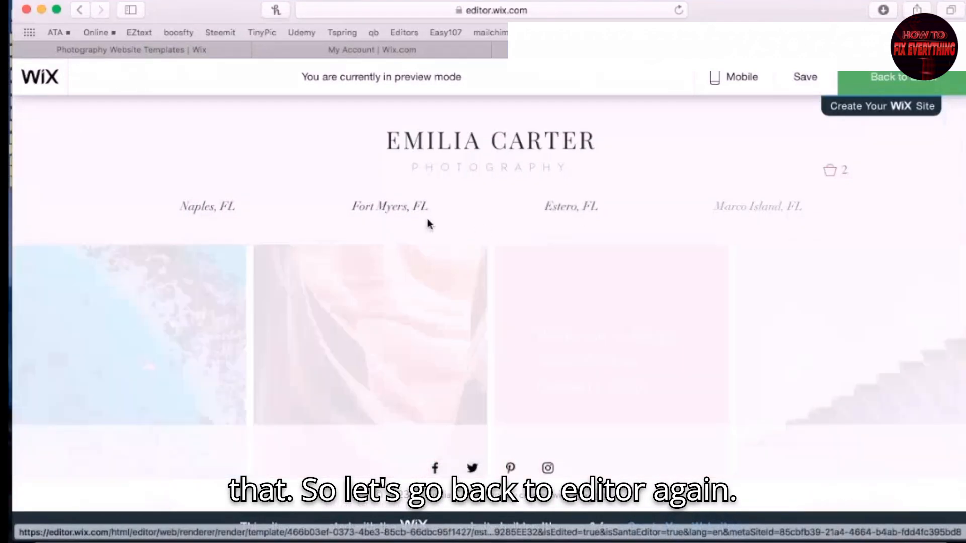
{"action": "left_click", "coordinate": [923, 82]}
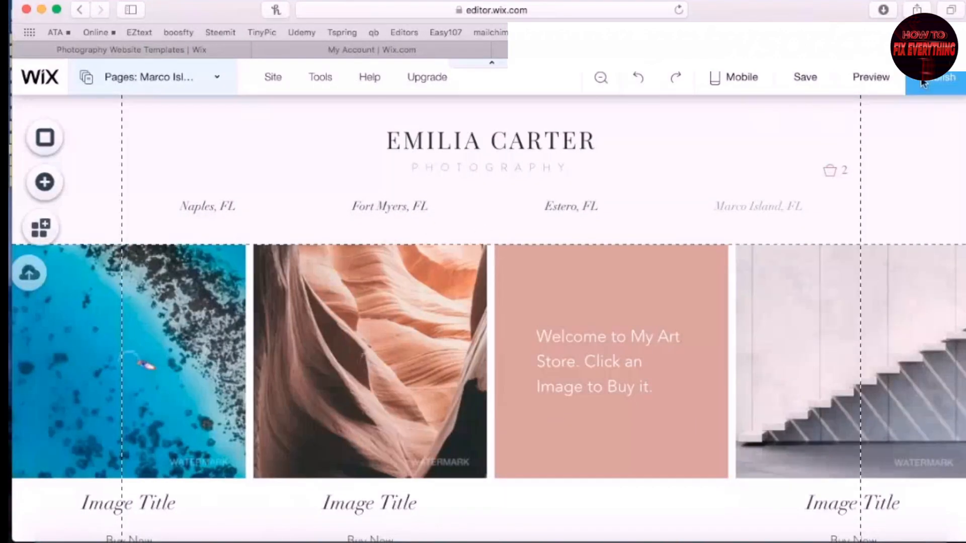
{"action": "left_click", "coordinate": [452, 142]}
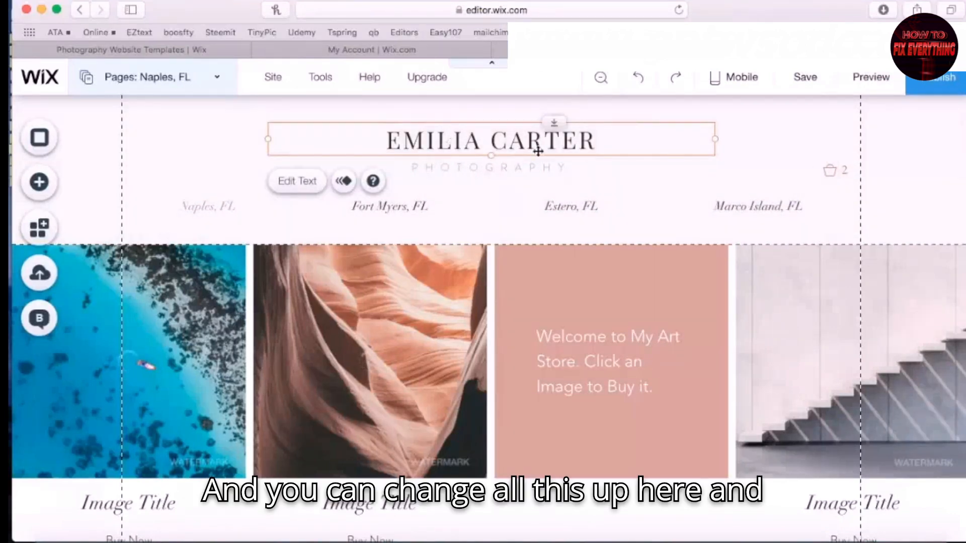
{"action": "left_click_drag", "start_coordinate": [474, 138], "coordinate": [372, 144]}
{"action": "left_click", "coordinate": [732, 131]}
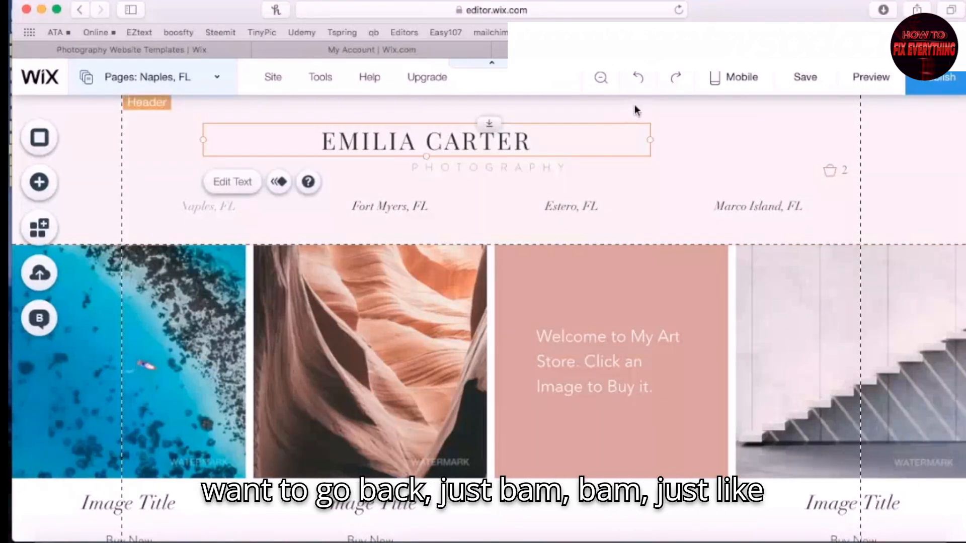
{"action": "left_click", "coordinate": [638, 78]}
{"action": "left_click", "coordinate": [638, 78]}
{"action": "left_click", "coordinate": [637, 78]}
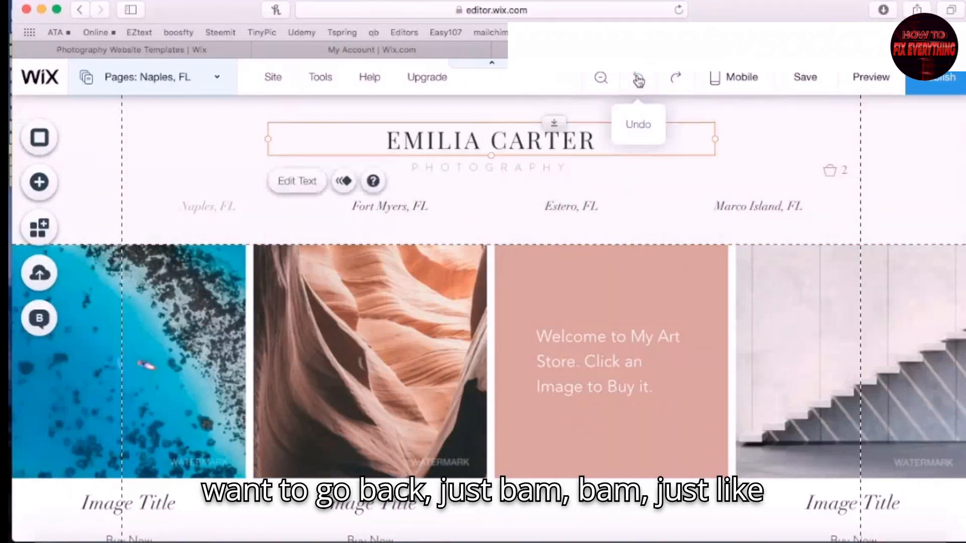
{"action": "mouse_move", "coordinate": [485, 140]}
{"action": "left_mouse_down"}
{"action": "mouse_move", "coordinate": [468, 146]}
{"action": "mouse_move", "coordinate": [487, 145]}
{"action": "left_mouse_up"}
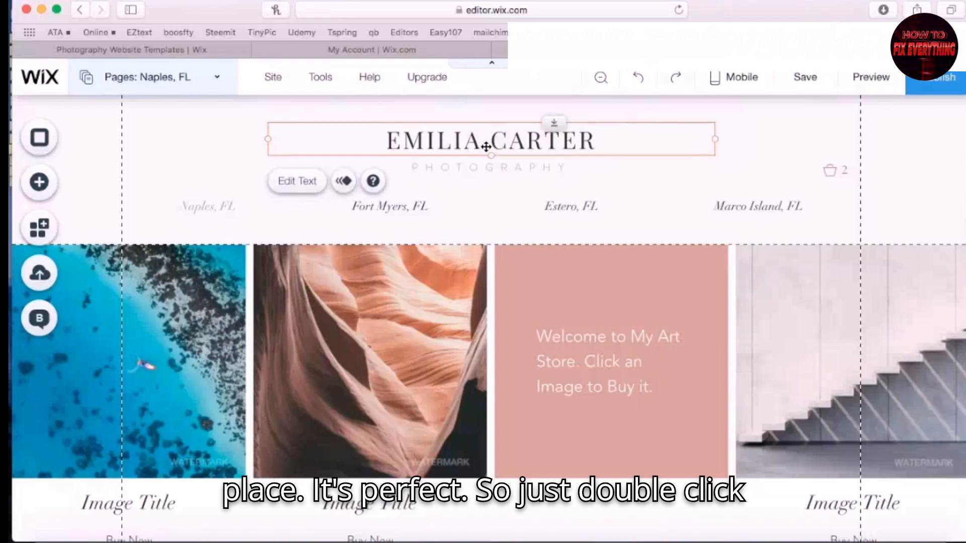
Relink the site title to the Naples, FL page instead of its old link
{"action": "double_click", "coordinate": [486, 146]}
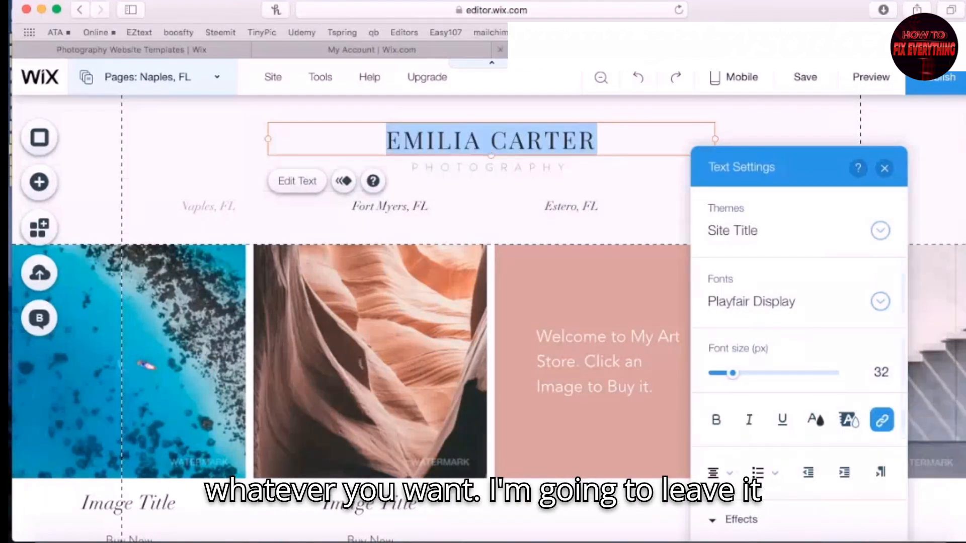
{"action": "left_click", "coordinate": [887, 427]}
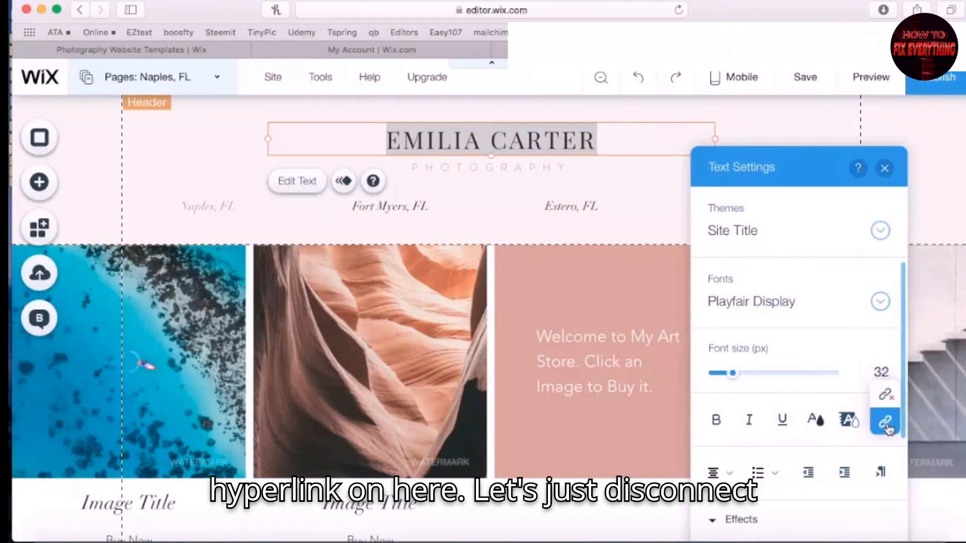
{"action": "left_click", "coordinate": [887, 396]}
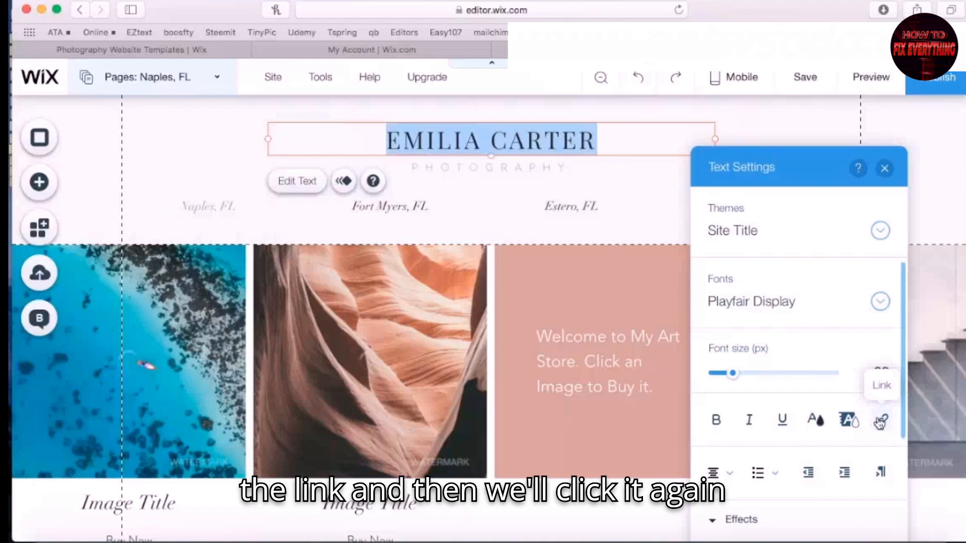
{"action": "left_click", "coordinate": [880, 421]}
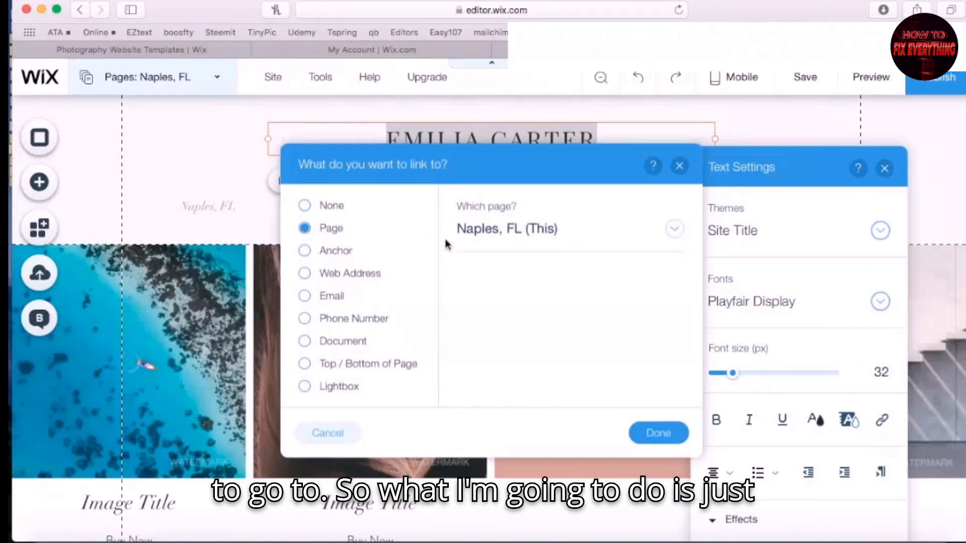
{"action": "left_click", "coordinate": [654, 446]}
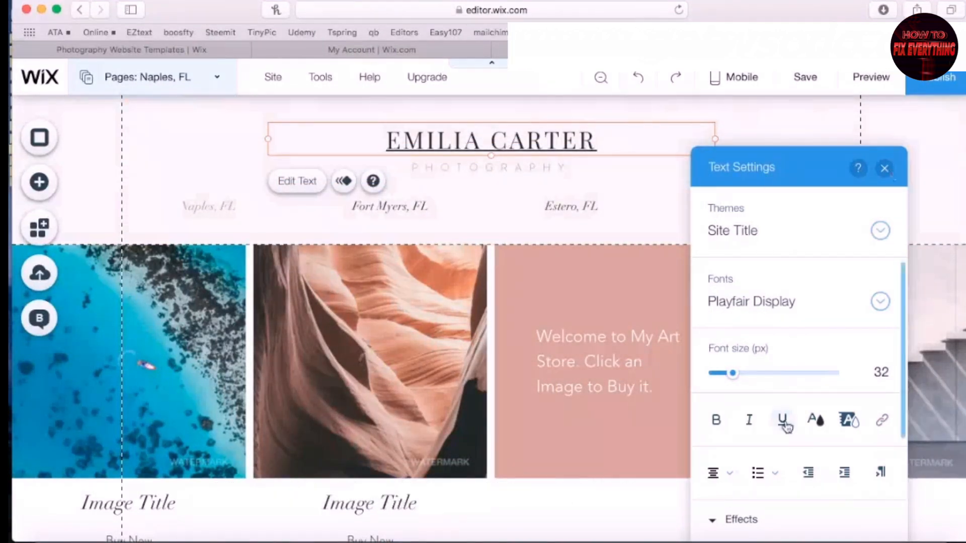
{"action": "left_click", "coordinate": [632, 179]}
Turn off the title's underline and retype it as 'Test Company'
{"action": "double_click", "coordinate": [530, 142]}
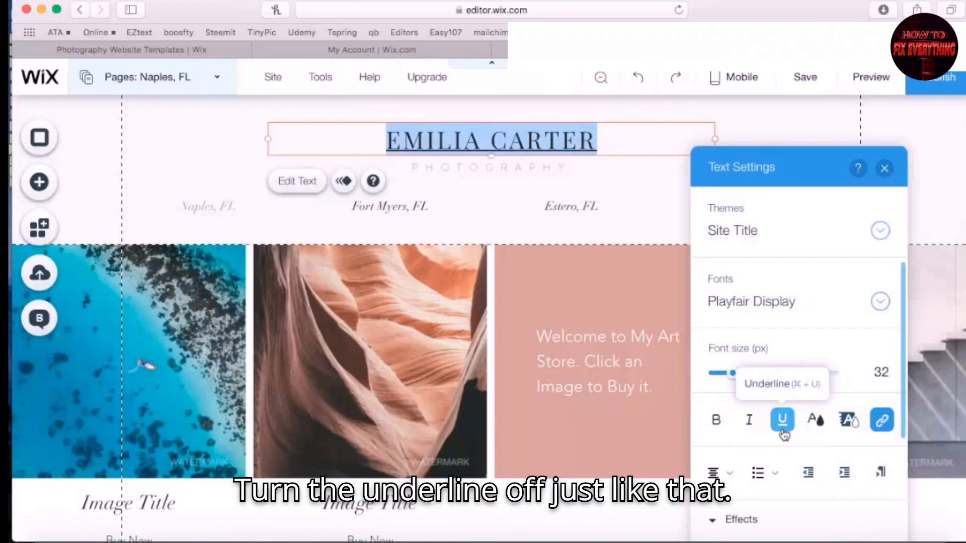
{"action": "left_click", "coordinate": [782, 421]}
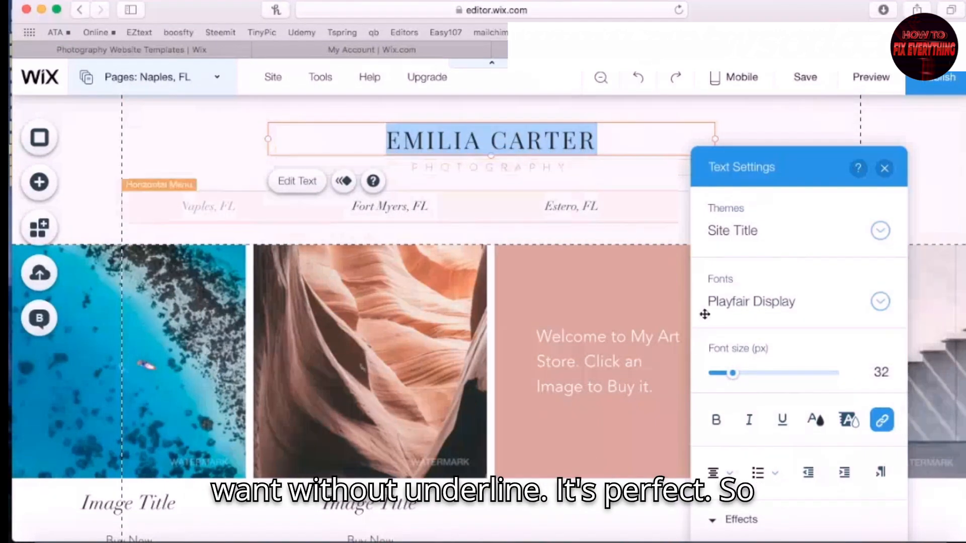
{"action": "key", "text": "BackSpace"}
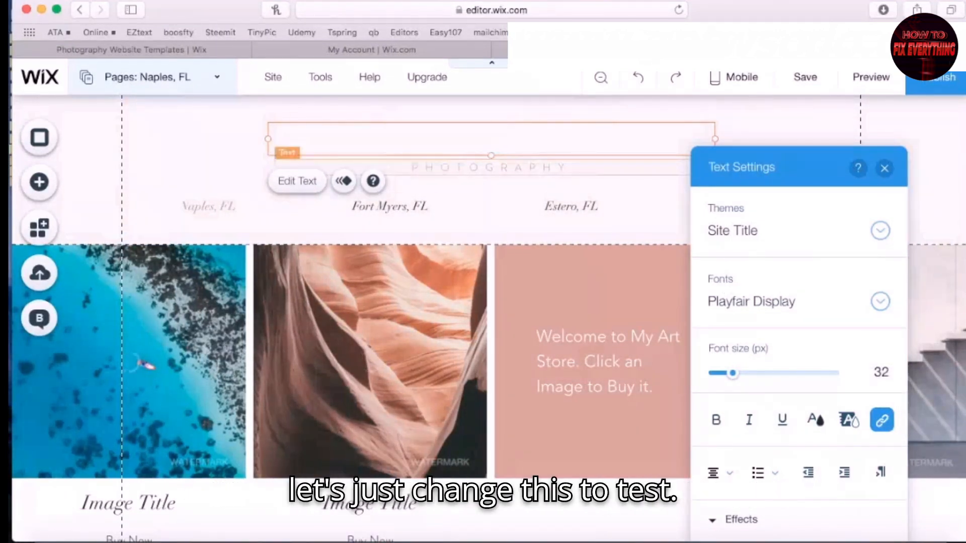
{"action": "type", "text": "Tes"}
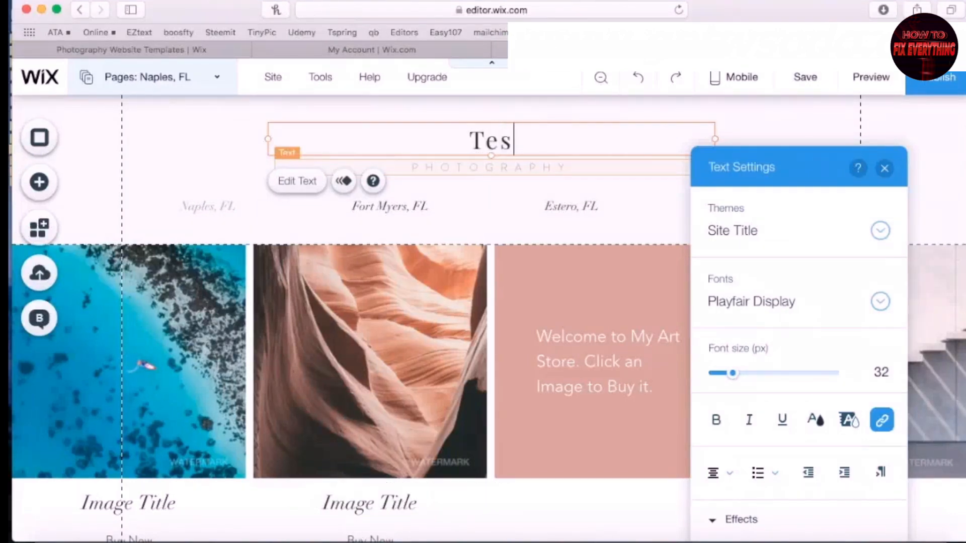
{"action": "type", "text": "t Company"}
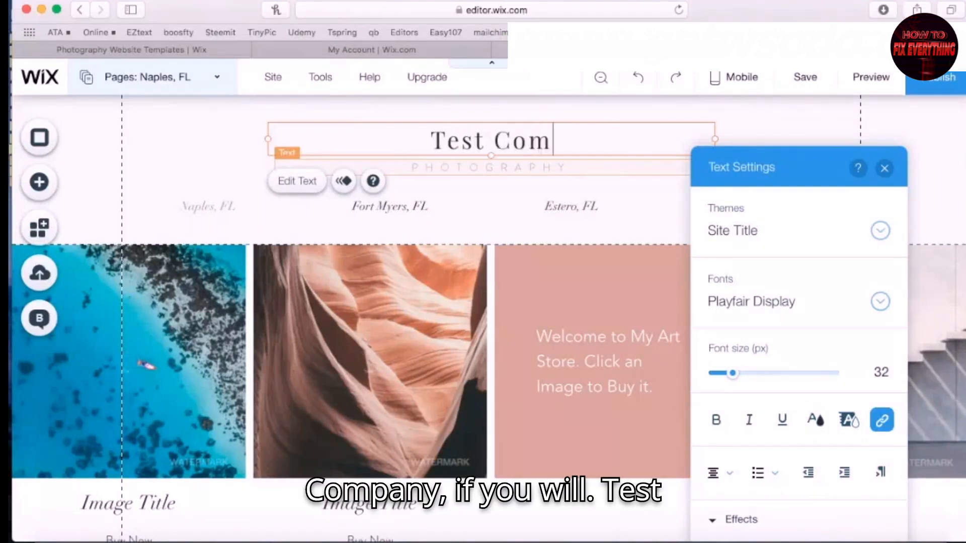
{"action": "left_click", "coordinate": [884, 168]}
{"action": "left_click", "coordinate": [905, 187]}
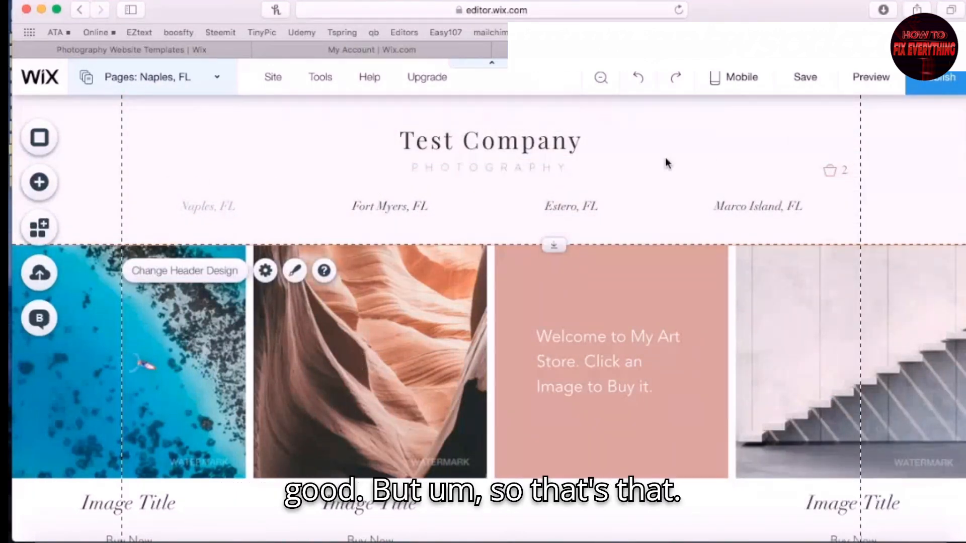
Remove the Twitter and Pinterest icons from the footer social bar
{"action": "scroll", "coordinate": [740, 144], "scroll_direction": "down", "scroll_amount": 10}
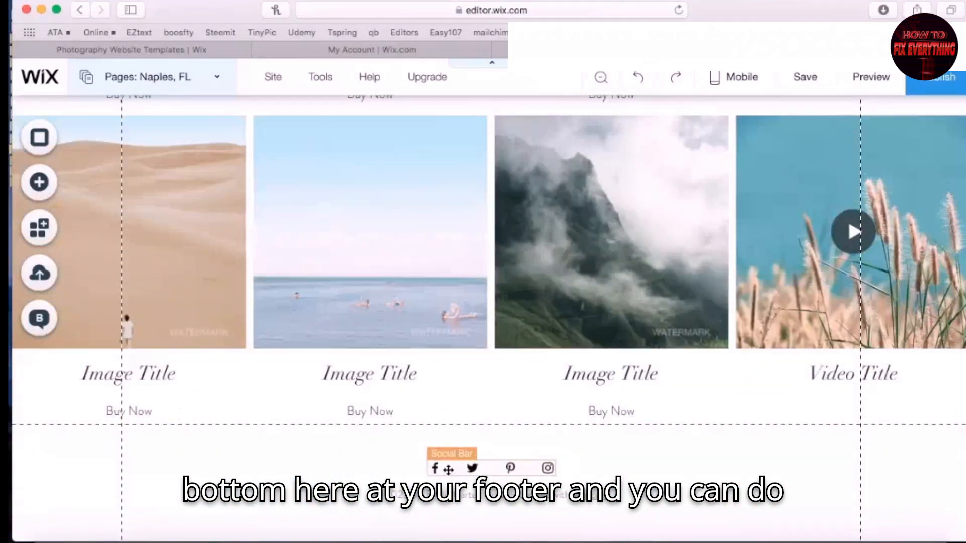
{"action": "double_click", "coordinate": [448, 469]}
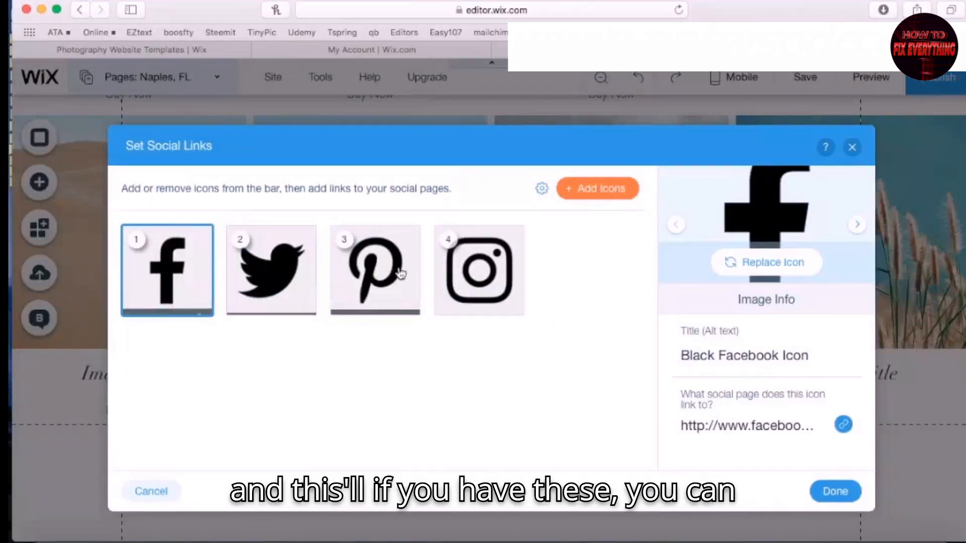
{"action": "left_click", "coordinate": [303, 304]}
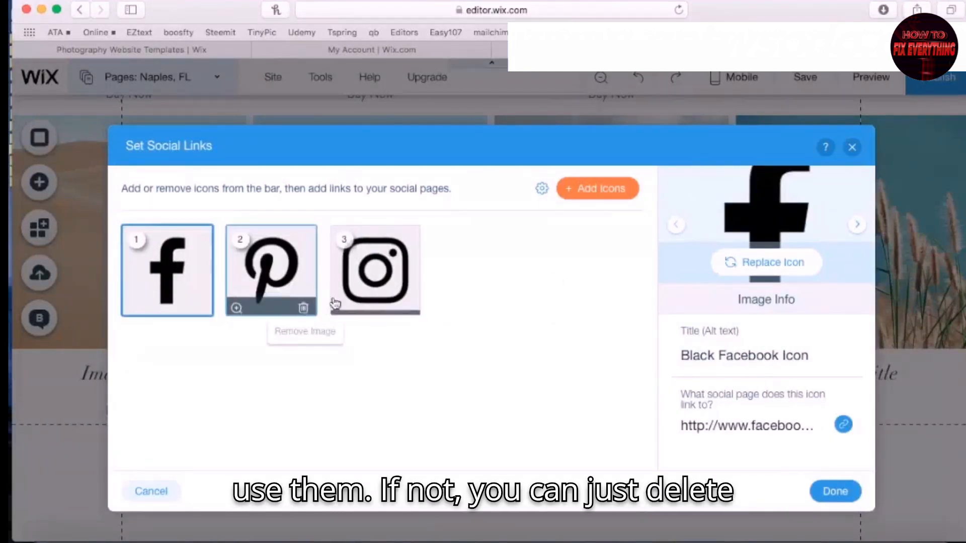
{"action": "left_click", "coordinate": [303, 304]}
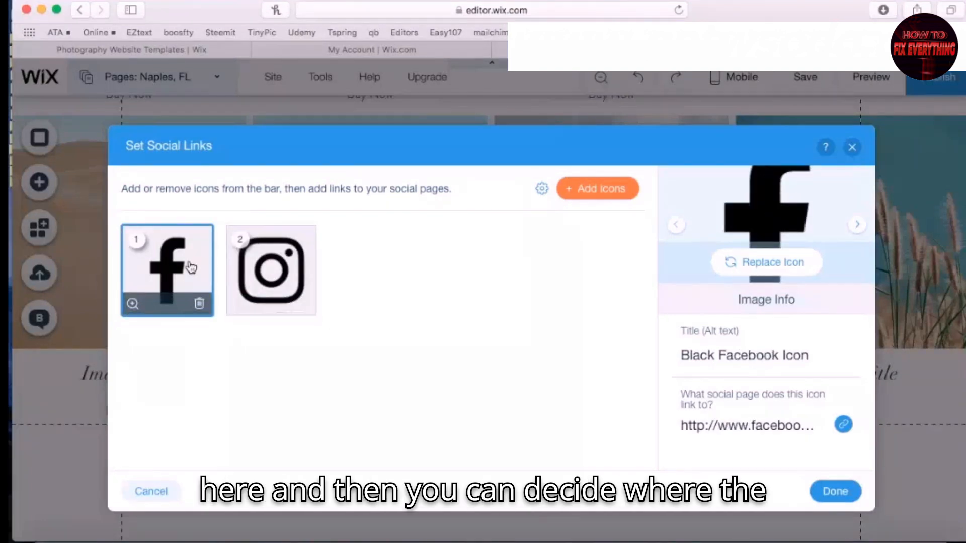
Verify the Facebook and Instagram links, apply, and centre the social bar in the footer
{"action": "left_click", "coordinate": [794, 428]}
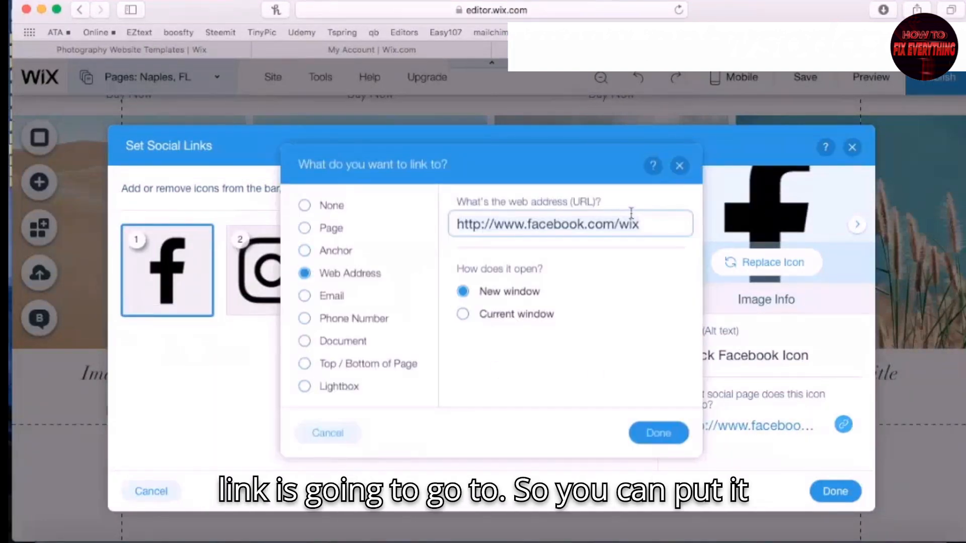
{"action": "left_click", "coordinate": [649, 226]}
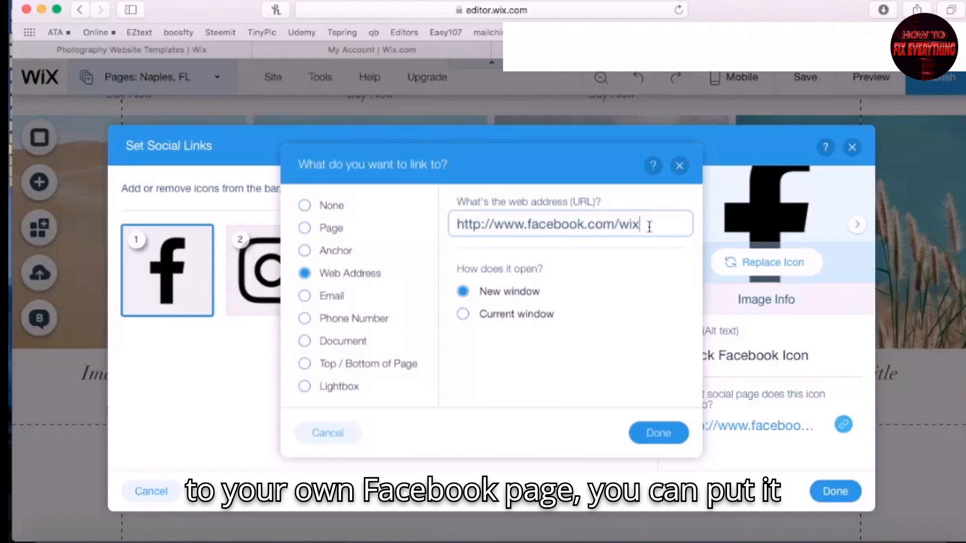
{"action": "left_click", "coordinate": [679, 166]}
{"action": "left_click", "coordinate": [272, 271]}
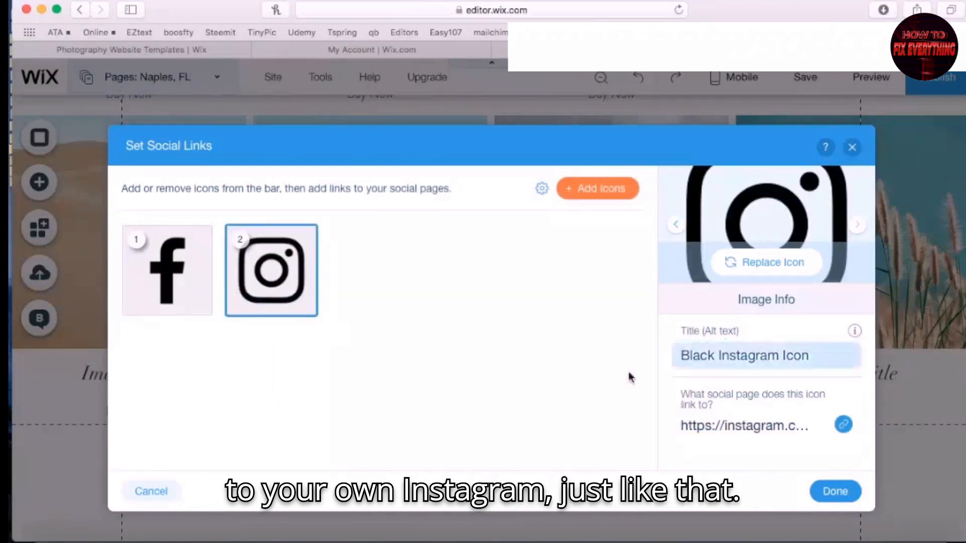
{"action": "left_click", "coordinate": [744, 425]}
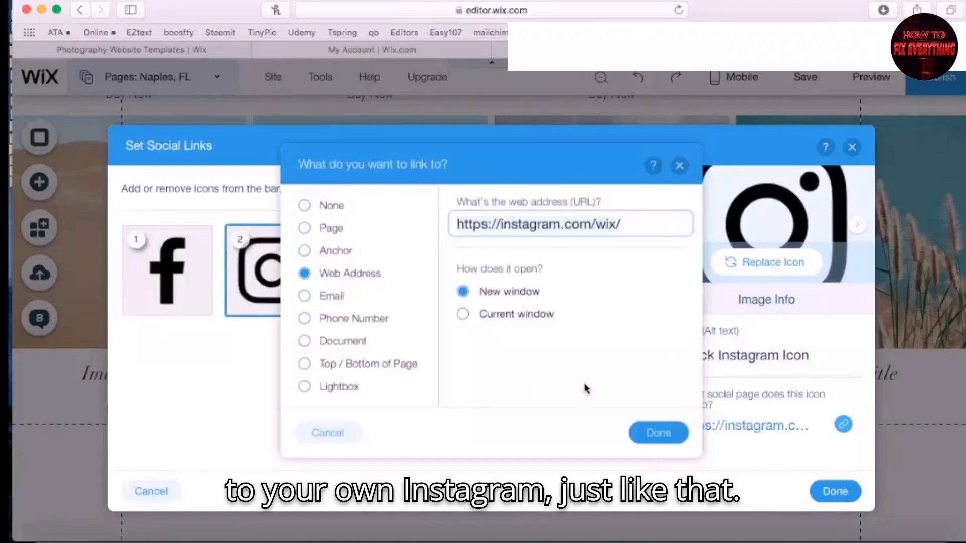
{"action": "left_click", "coordinate": [680, 167]}
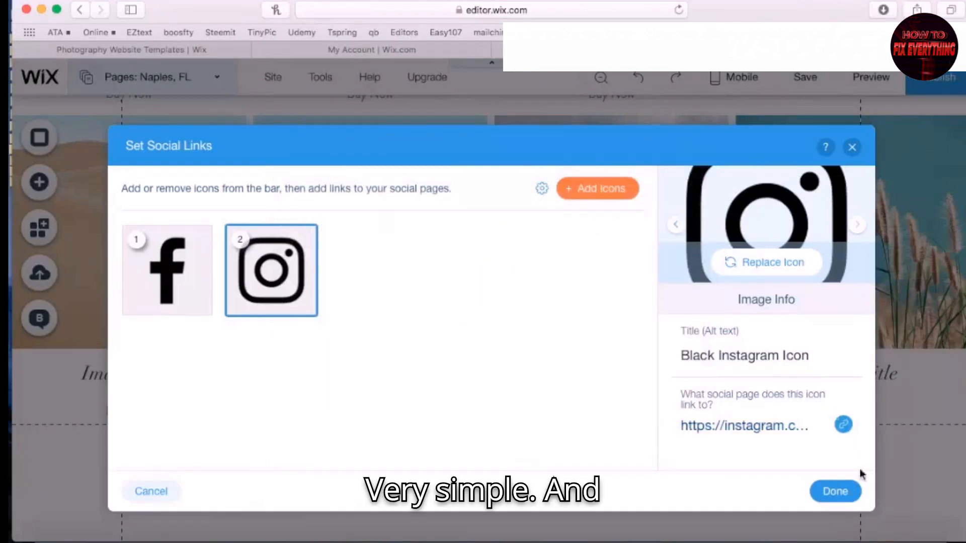
{"action": "left_click", "coordinate": [835, 492]}
{"action": "left_click_drag", "start_coordinate": [449, 473], "coordinate": [489, 471]}
Reword the footer copyright line to credit Test Company
{"action": "left_click", "coordinate": [448, 495]}
{"action": "double_click", "coordinate": [448, 495]}
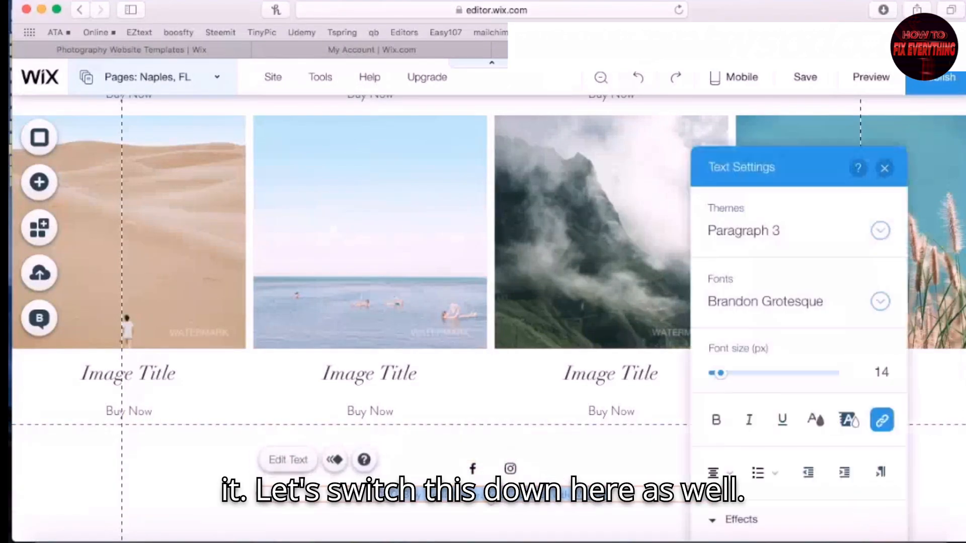
{"action": "left_click", "coordinate": [488, 495]}
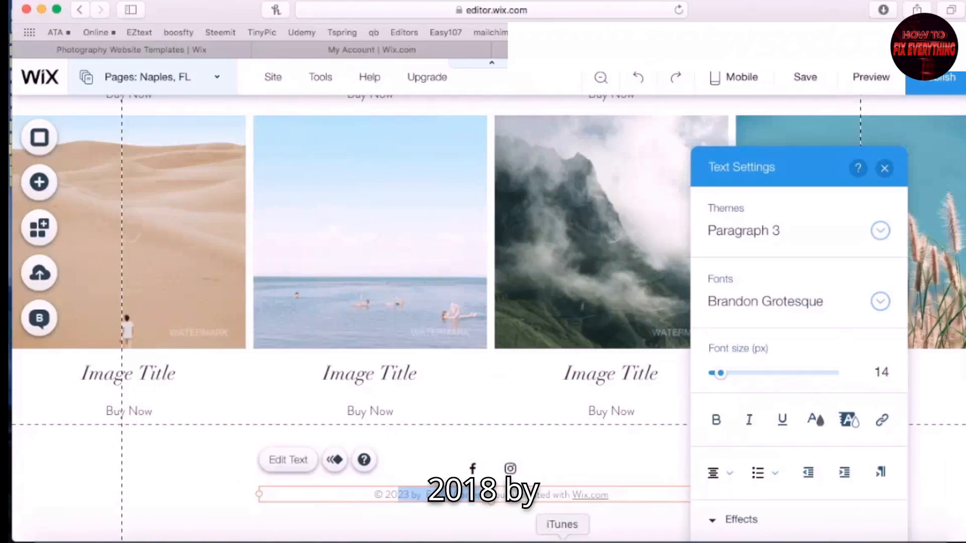
{"action": "type", "text": "18"}
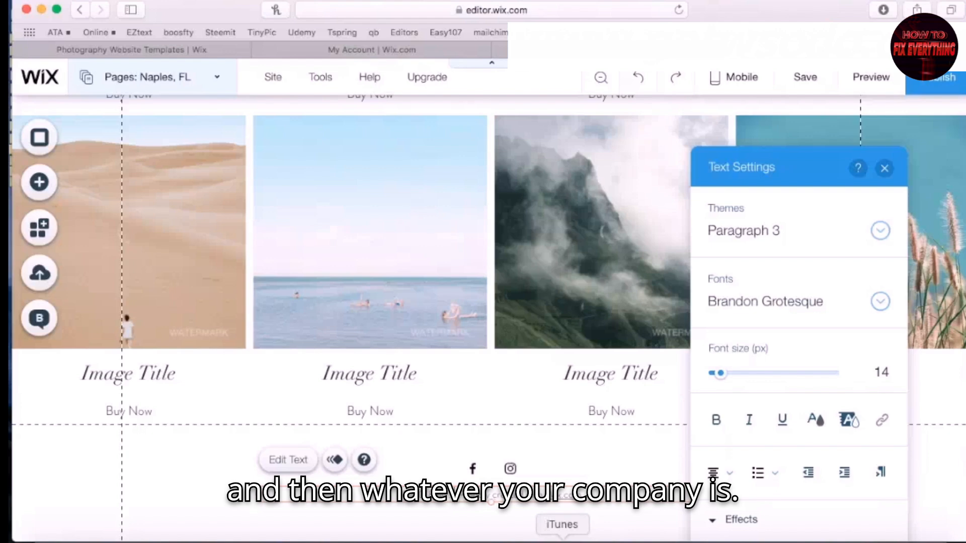
{"action": "type", "text": "pany"}
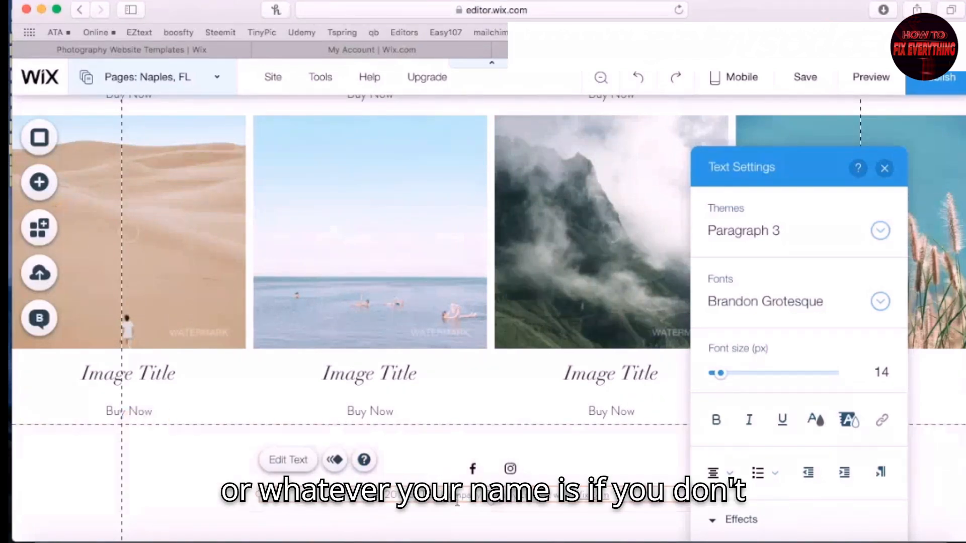
{"action": "scroll", "coordinate": [693, 438], "scroll_direction": "up", "scroll_amount": 10}
{"action": "scroll", "coordinate": [692, 437], "scroll_direction": "up", "scroll_amount": 10}
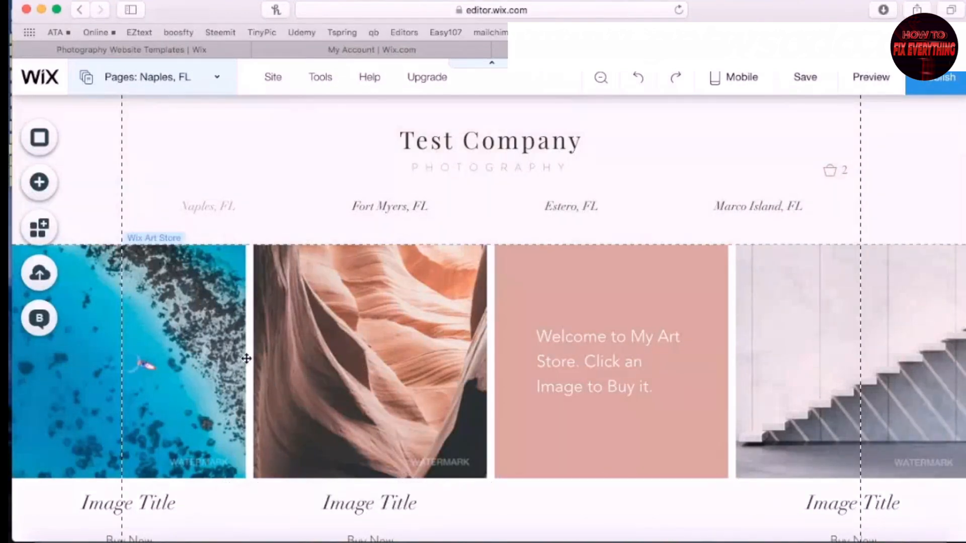
Select the Art Store gallery and open its media organizer
{"action": "left_click", "coordinate": [351, 320]}
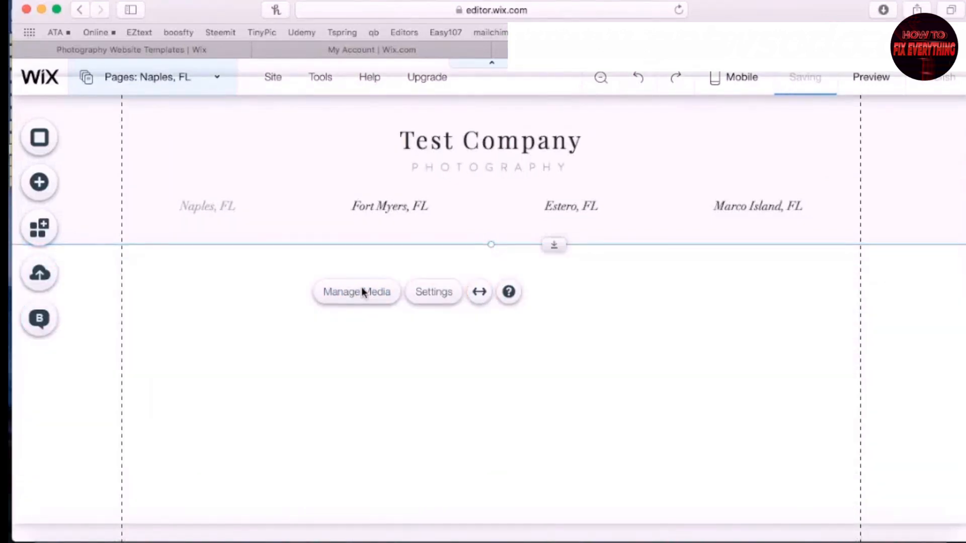
{"action": "left_click", "coordinate": [362, 287]}
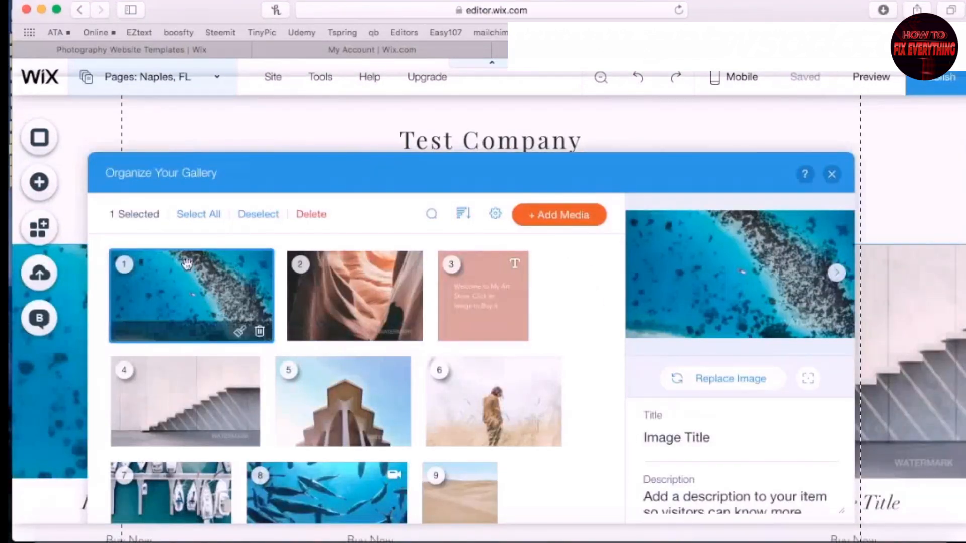
{"action": "scroll", "coordinate": [422, 436], "scroll_direction": "down", "scroll_amount": 3}
{"action": "scroll", "coordinate": [418, 432], "scroll_direction": "up", "scroll_amount": 3}
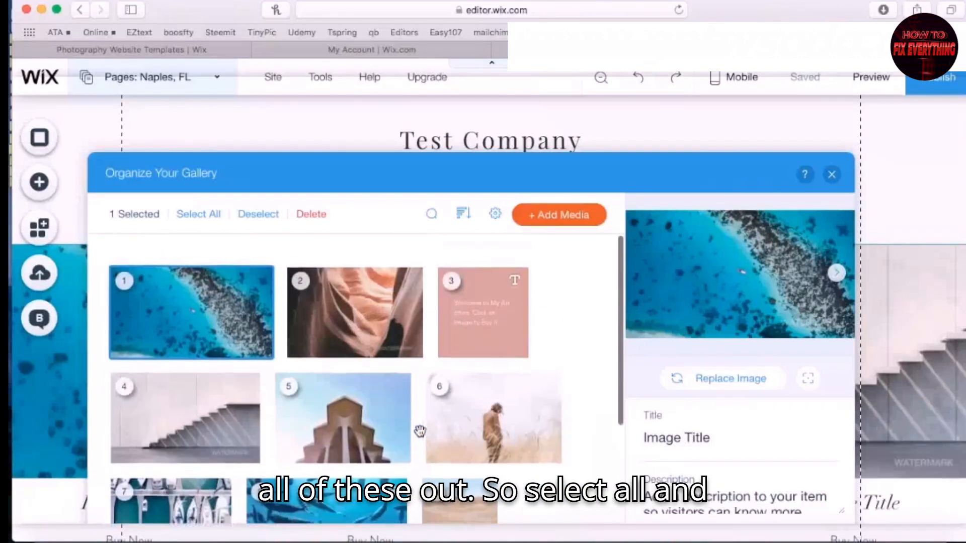
Delete all existing gallery images and start adding a new image
{"action": "left_click", "coordinate": [186, 217]}
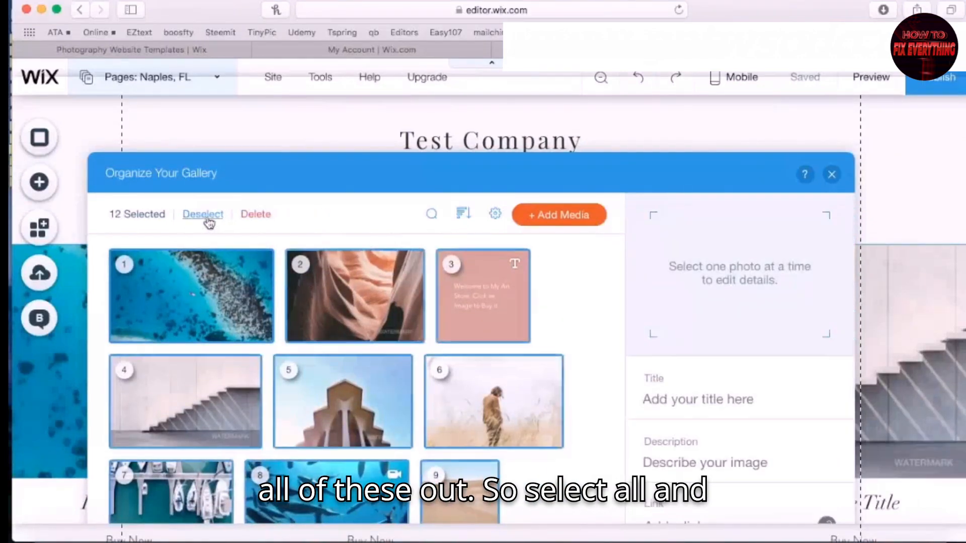
{"action": "left_click", "coordinate": [256, 215]}
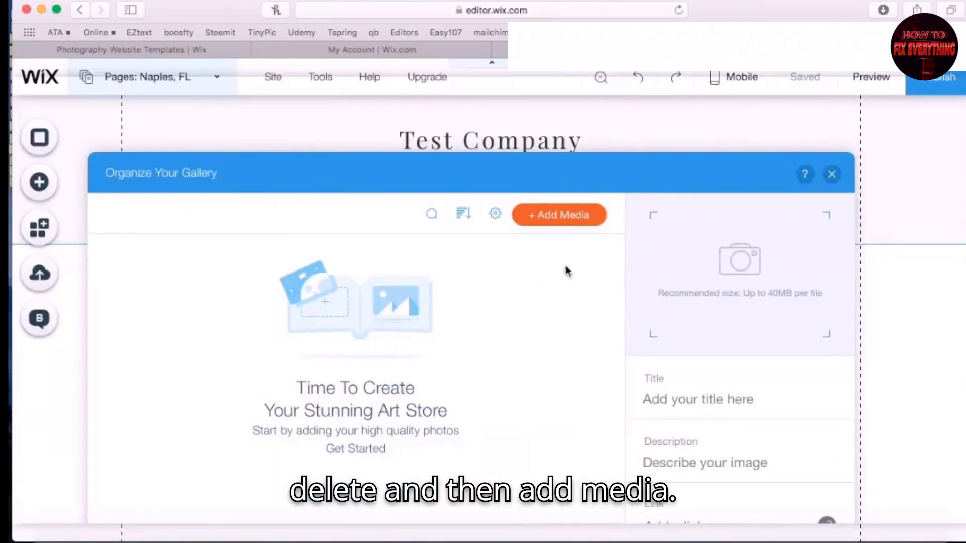
{"action": "left_click", "coordinate": [559, 214]}
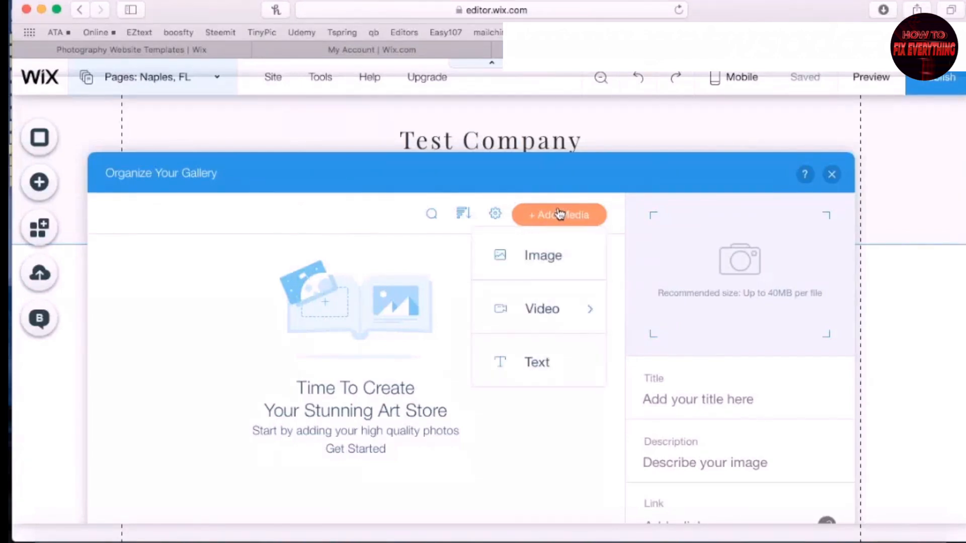
{"action": "left_click", "coordinate": [521, 257]}
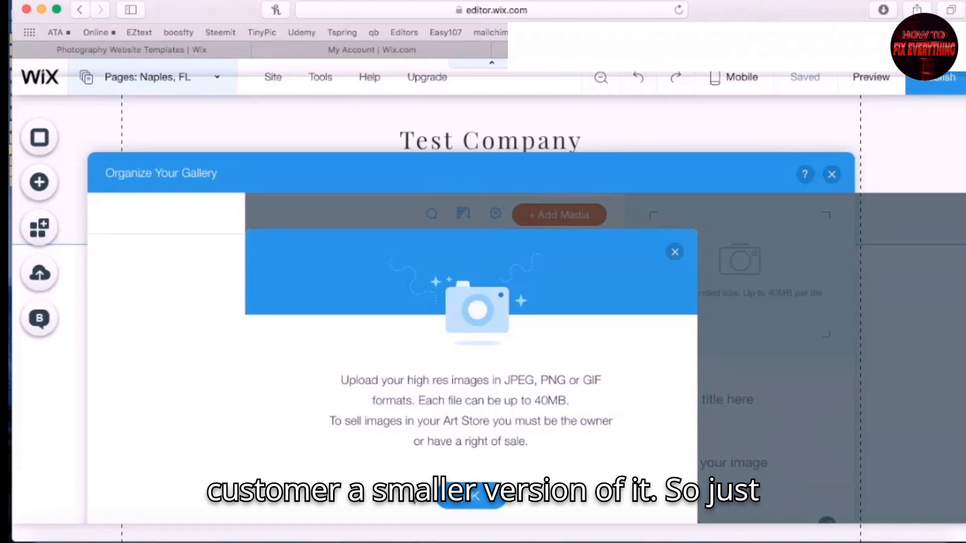
Upload the six DJI photos, DJI_0060.jpg through DJI_0016.jpg, from the Marco Stock folder
{"action": "left_click", "coordinate": [457, 501]}
{"action": "left_click", "coordinate": [465, 507]}
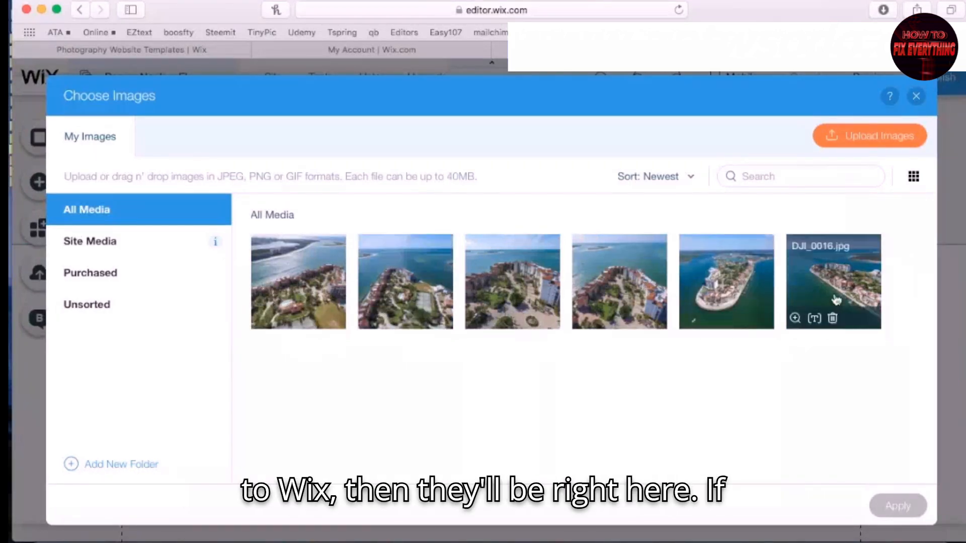
{"action": "left_click", "coordinate": [858, 148]}
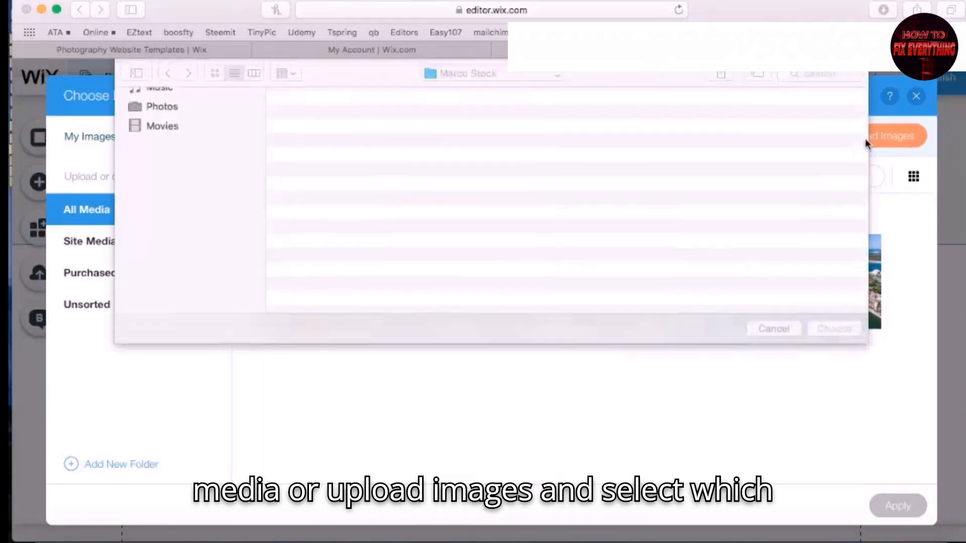
{"action": "left_click", "coordinate": [353, 113]}
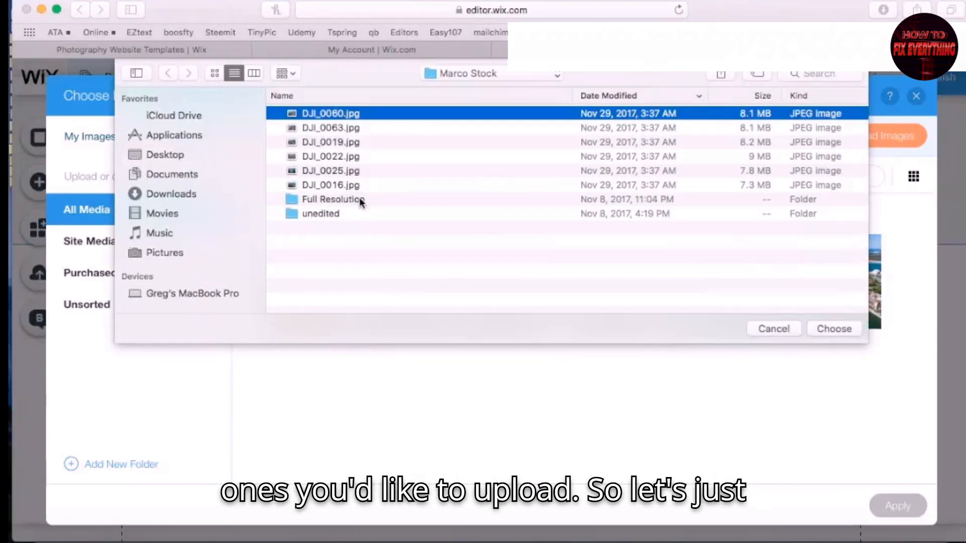
{"action": "left_click", "coordinate": [318, 184], "text": "shift"}
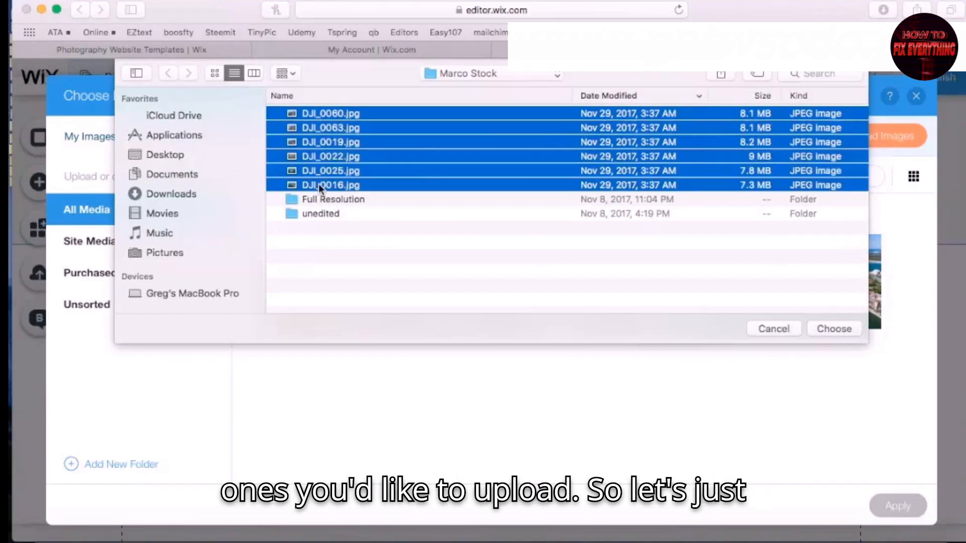
{"action": "left_click", "coordinate": [826, 330]}
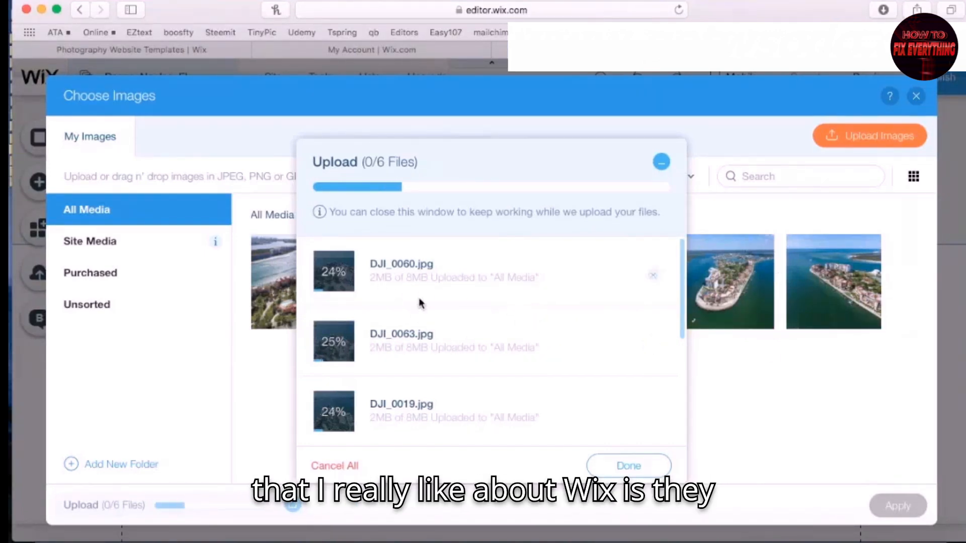
{"action": "scroll", "coordinate": [425, 302], "scroll_direction": "down", "scroll_amount": 5}
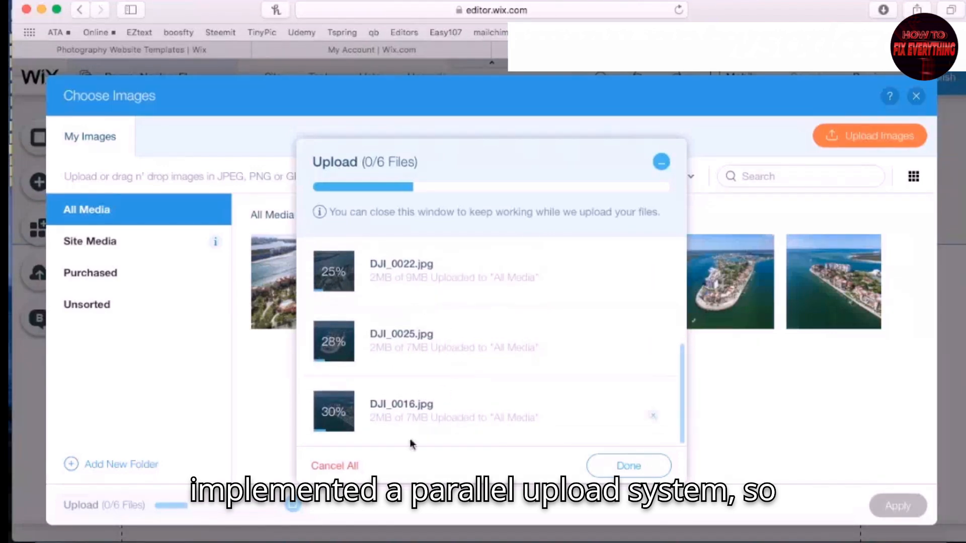
{"action": "scroll", "coordinate": [440, 338], "scroll_direction": "up", "scroll_amount": 3}
{"action": "scroll", "coordinate": [440, 337], "scroll_direction": "up", "scroll_amount": 2}
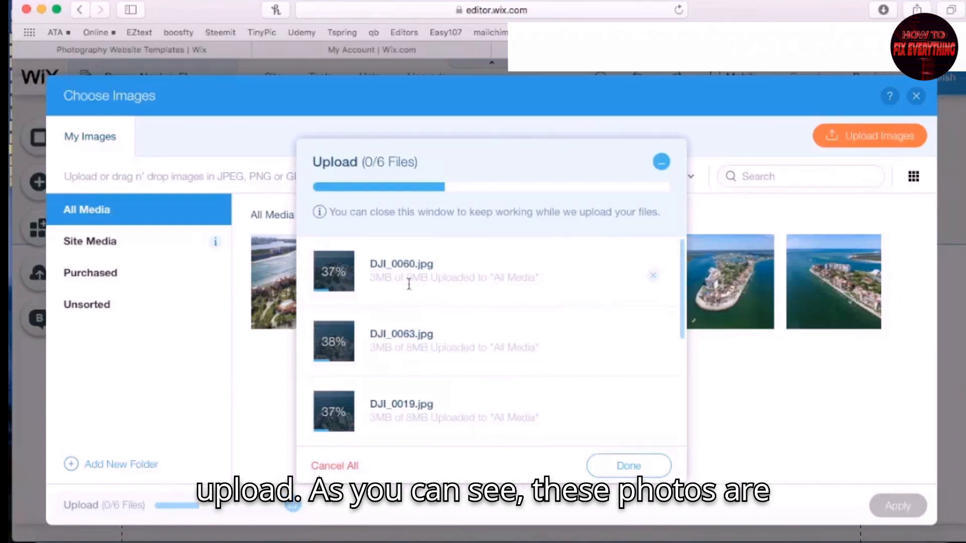
{"action": "scroll", "coordinate": [509, 339], "scroll_direction": "down", "scroll_amount": 3}
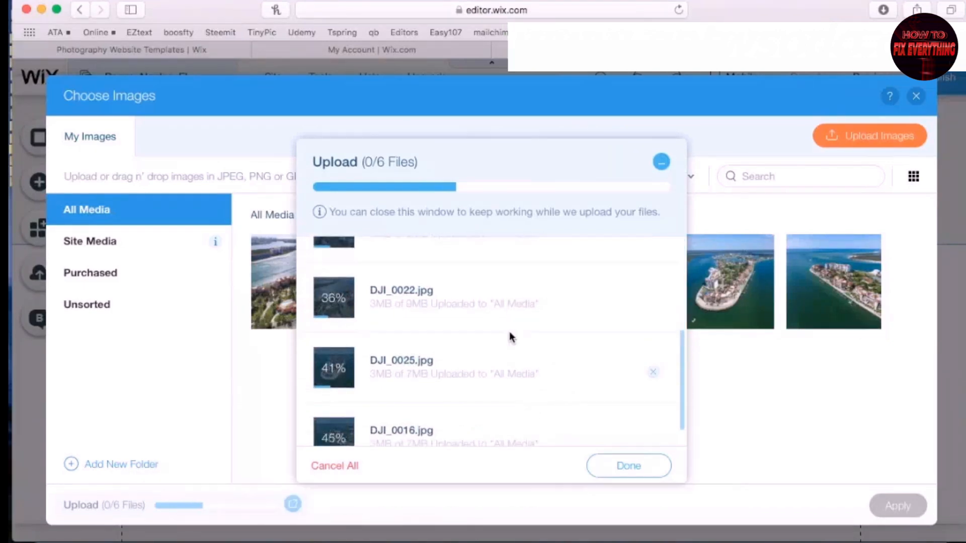
{"action": "scroll", "coordinate": [381, 278], "scroll_direction": "up", "scroll_amount": 3}
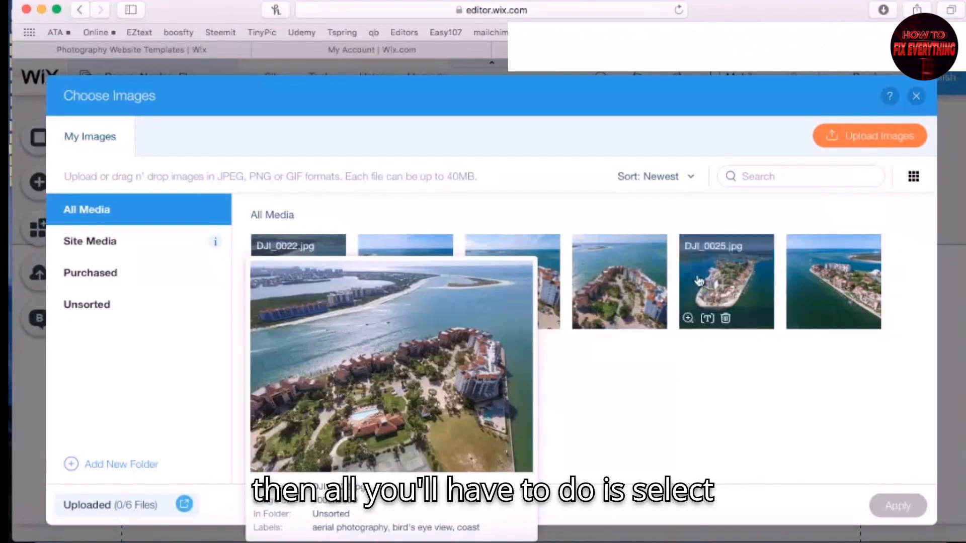
Add all six uploaded DJI photos to the Art Store gallery
{"action": "left_click", "coordinate": [321, 280]}
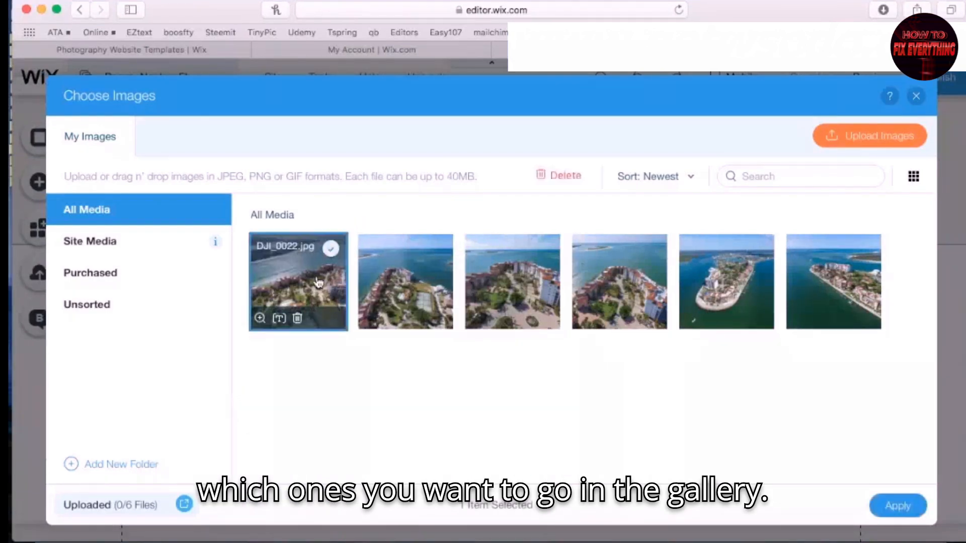
{"action": "left_click", "coordinate": [428, 280]}
{"action": "left_click", "coordinate": [534, 286]}
{"action": "left_click", "coordinate": [633, 285]}
{"action": "left_click", "coordinate": [734, 288]}
{"action": "left_click", "coordinate": [835, 284]}
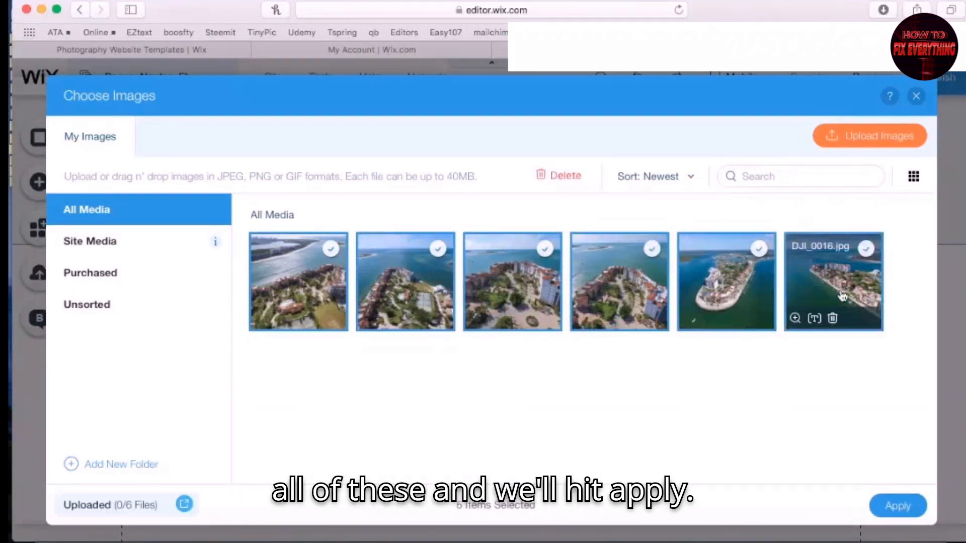
{"action": "left_click", "coordinate": [899, 506]}
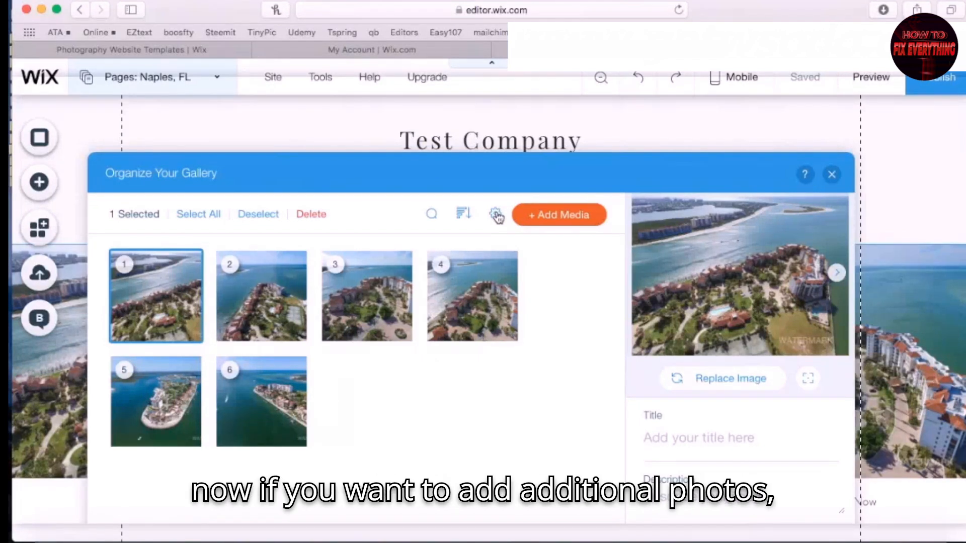
Set newly added gallery items to go at the start of the gallery
{"action": "left_click", "coordinate": [496, 215]}
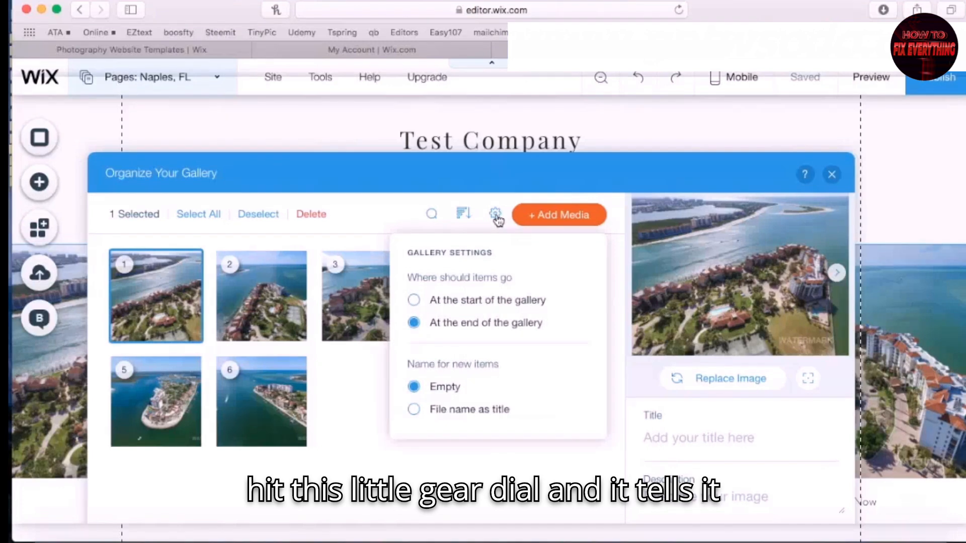
{"action": "left_click", "coordinate": [412, 300]}
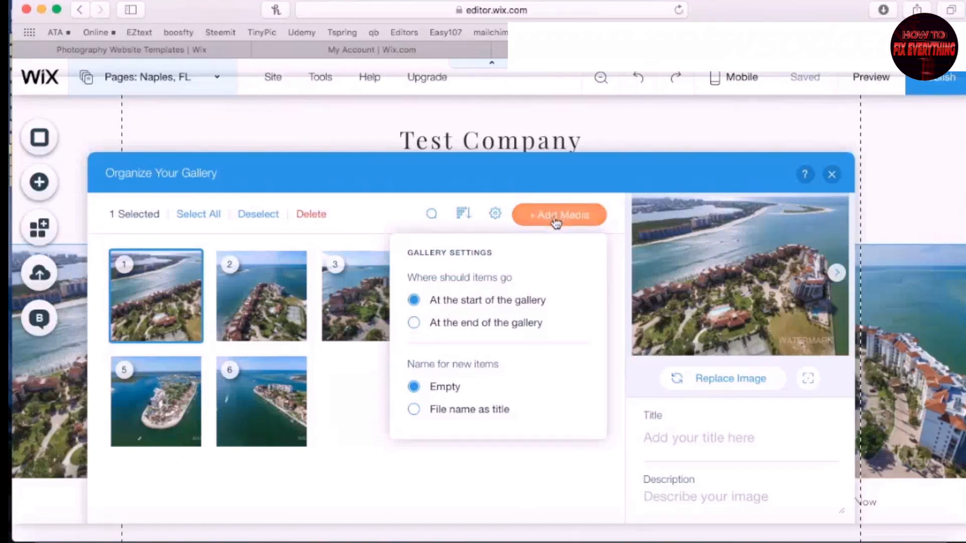
{"action": "left_click", "coordinate": [520, 497]}
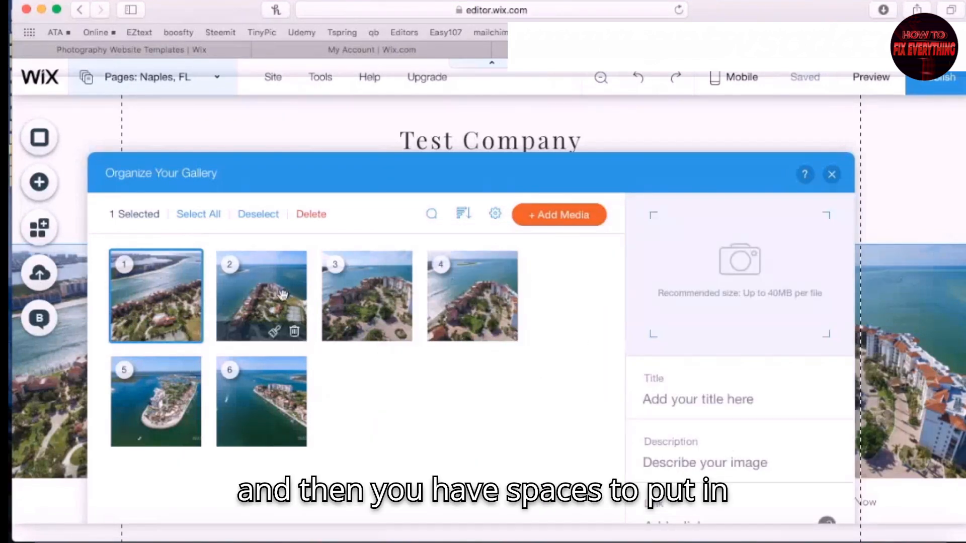
Review the details of each of the six gallery photos
{"action": "left_click", "coordinate": [127, 270]}
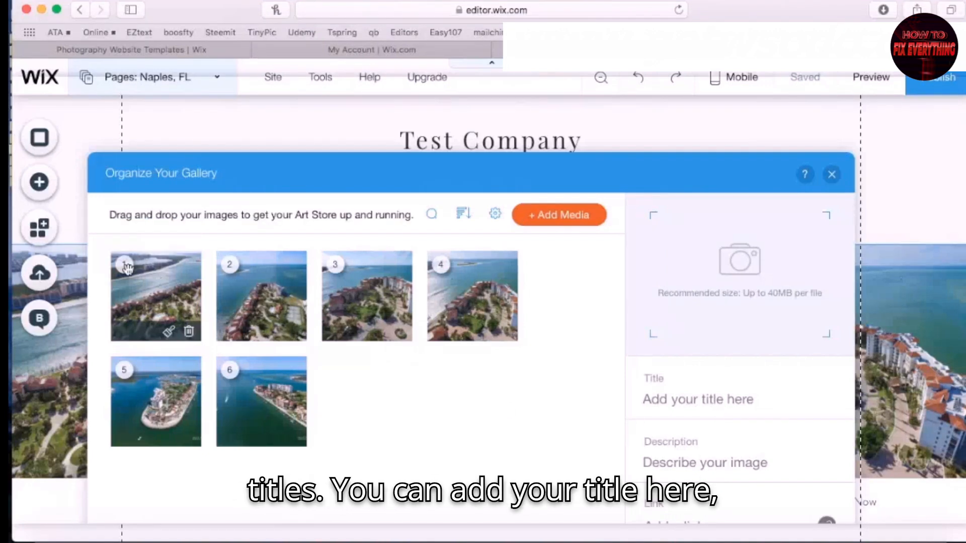
{"action": "left_click", "coordinate": [167, 297]}
{"action": "scroll", "coordinate": [769, 508], "scroll_direction": "down", "scroll_amount": 2}
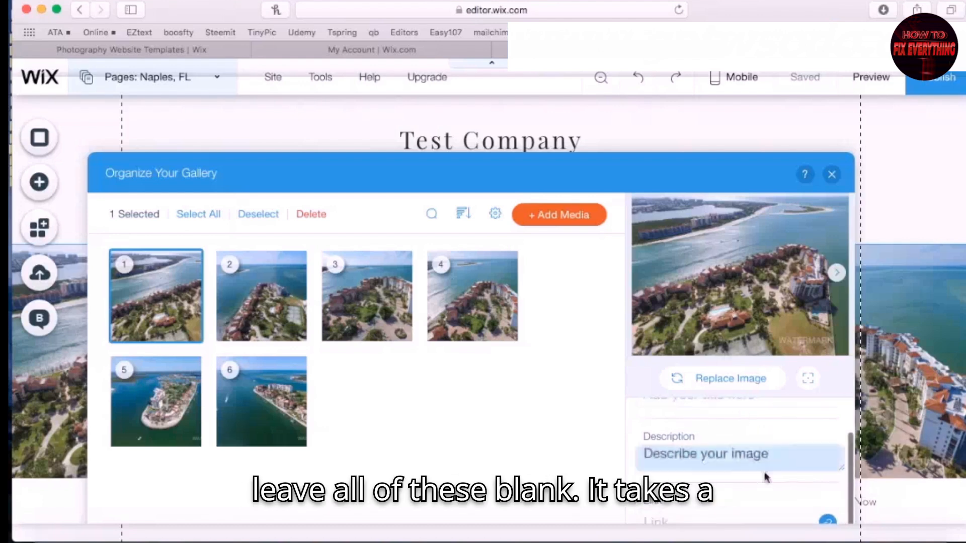
{"action": "left_click", "coordinate": [267, 282]}
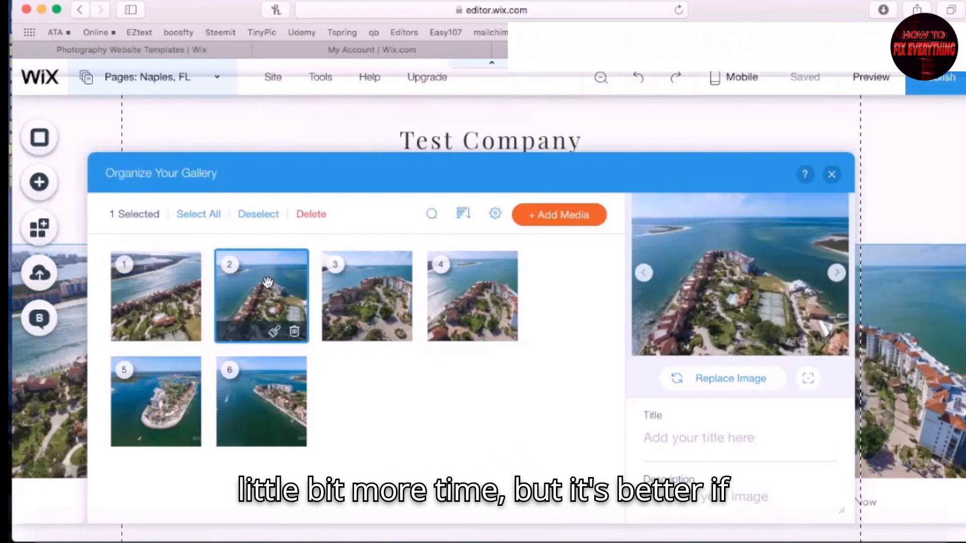
{"action": "left_click", "coordinate": [176, 284]}
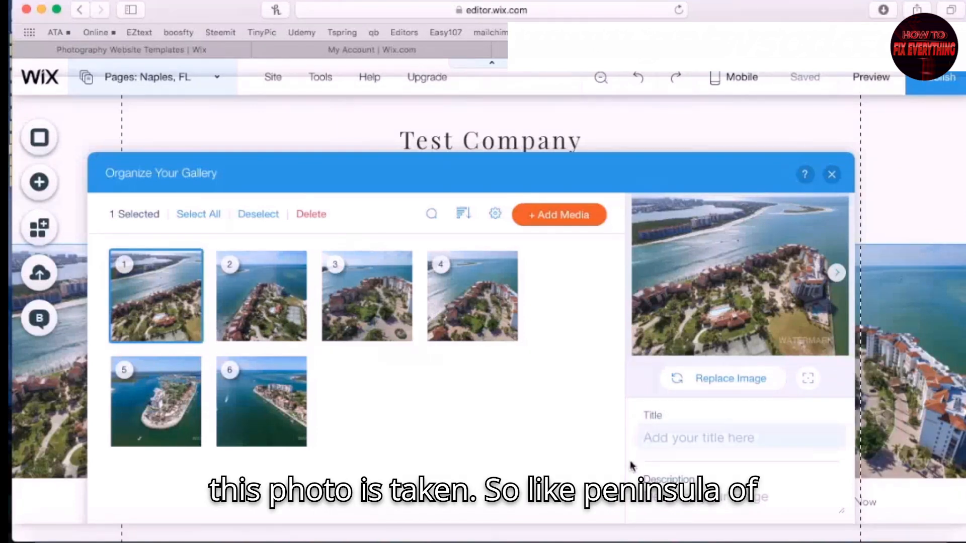
{"action": "left_click", "coordinate": [240, 285]}
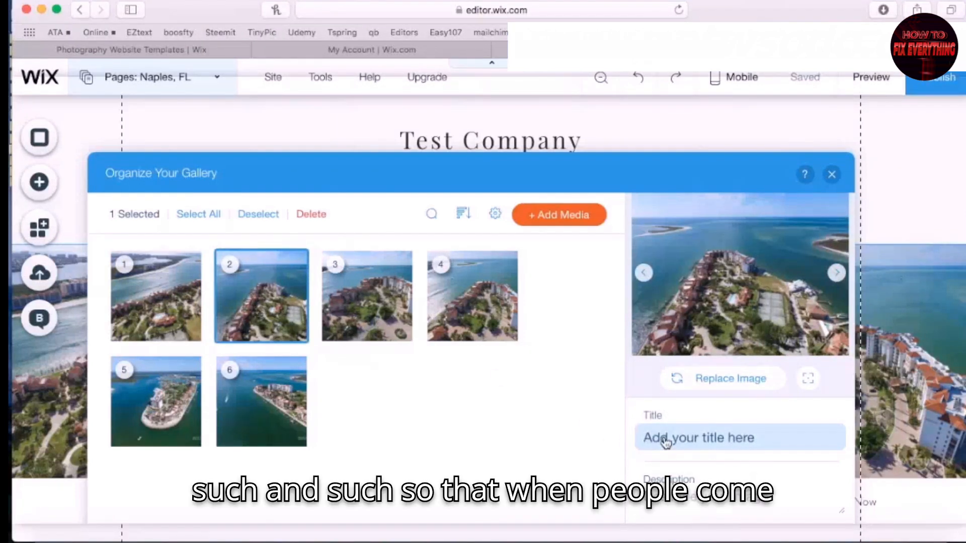
{"action": "left_click", "coordinate": [355, 271]}
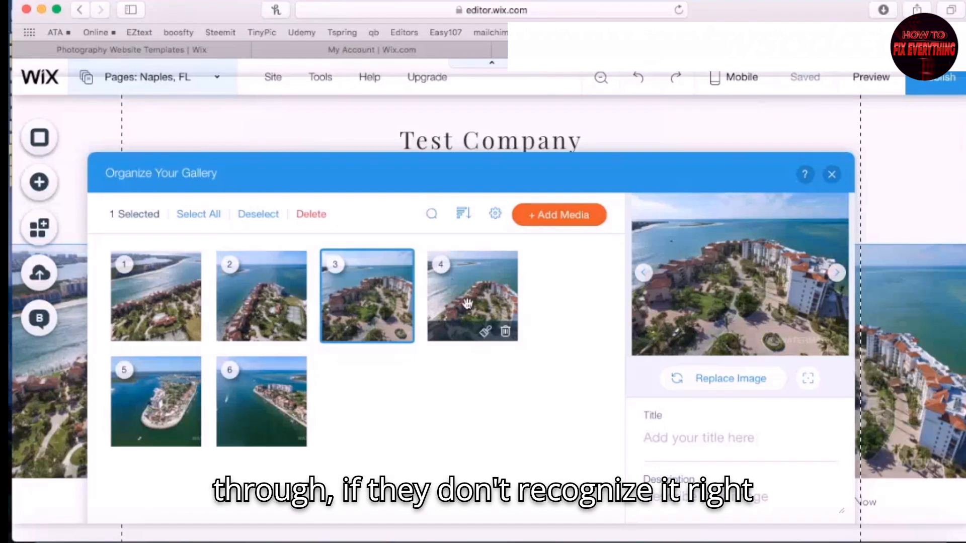
{"action": "left_click", "coordinate": [468, 304]}
{"action": "left_click", "coordinate": [165, 387]}
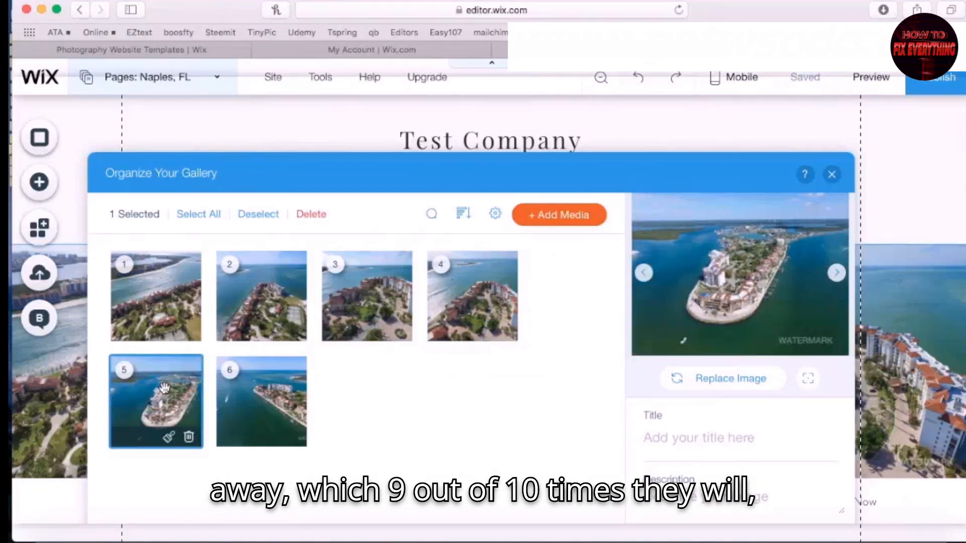
{"action": "left_click", "coordinate": [266, 400]}
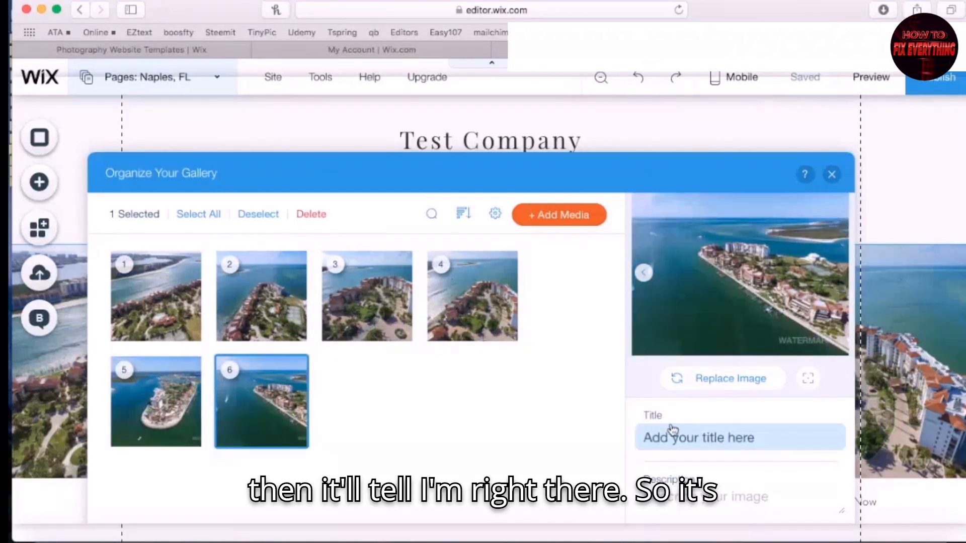
Close Organize Your Gallery and look over the Naples, FL Art Store gallery
{"action": "left_click", "coordinate": [831, 175]}
{"action": "scroll", "coordinate": [343, 405], "scroll_direction": "down", "scroll_amount": 9}
{"action": "scroll", "coordinate": [343, 404], "scroll_direction": "up", "scroll_amount": 8}
{"action": "scroll", "coordinate": [343, 404], "scroll_direction": "up", "scroll_amount": 1}
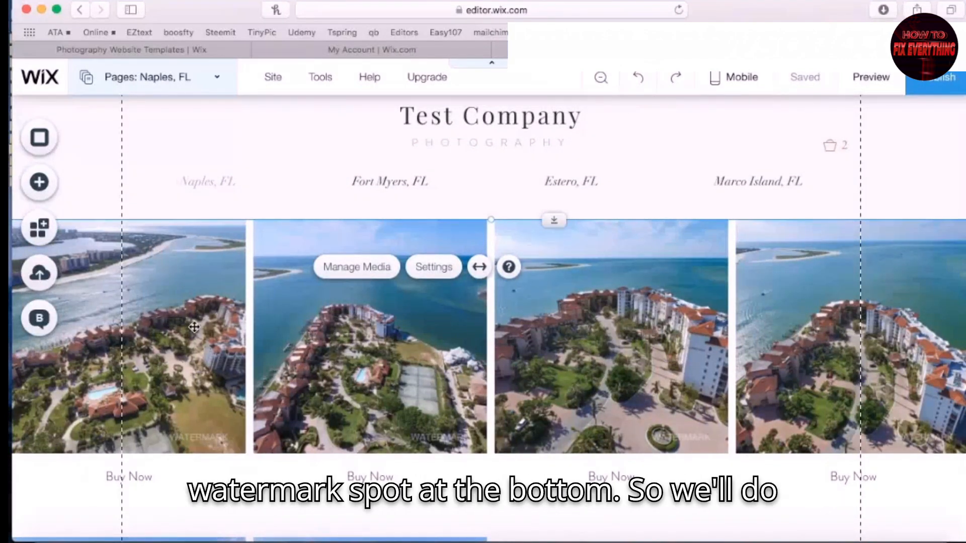
Turn on the Art Store watermark centred on images, keeping the existing watermark image
{"action": "left_click", "coordinate": [276, 297]}
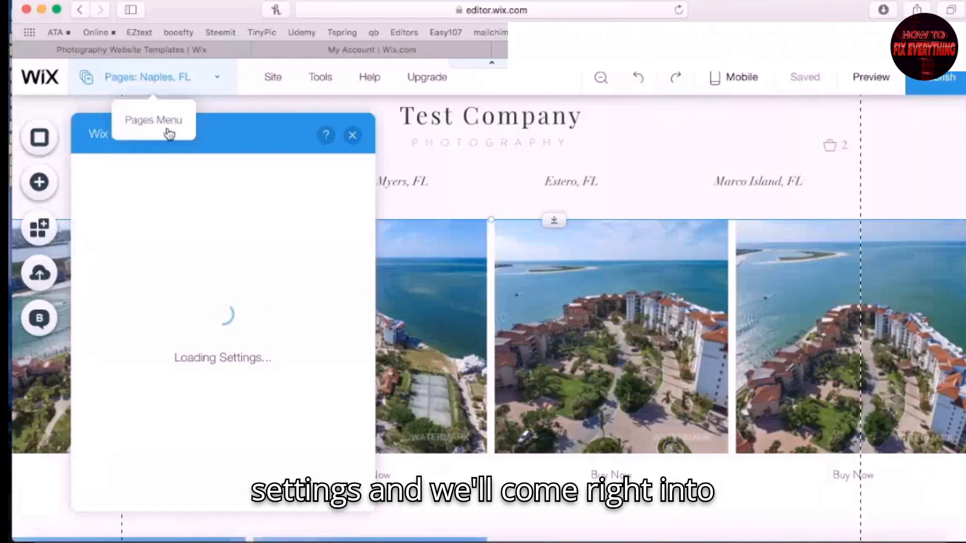
{"action": "left_click", "coordinate": [113, 255]}
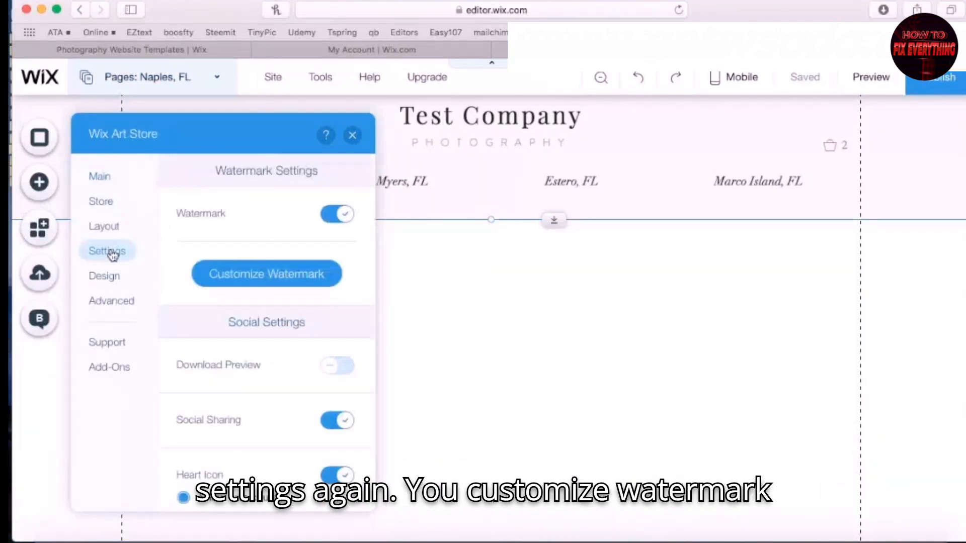
{"action": "left_click", "coordinate": [251, 274]}
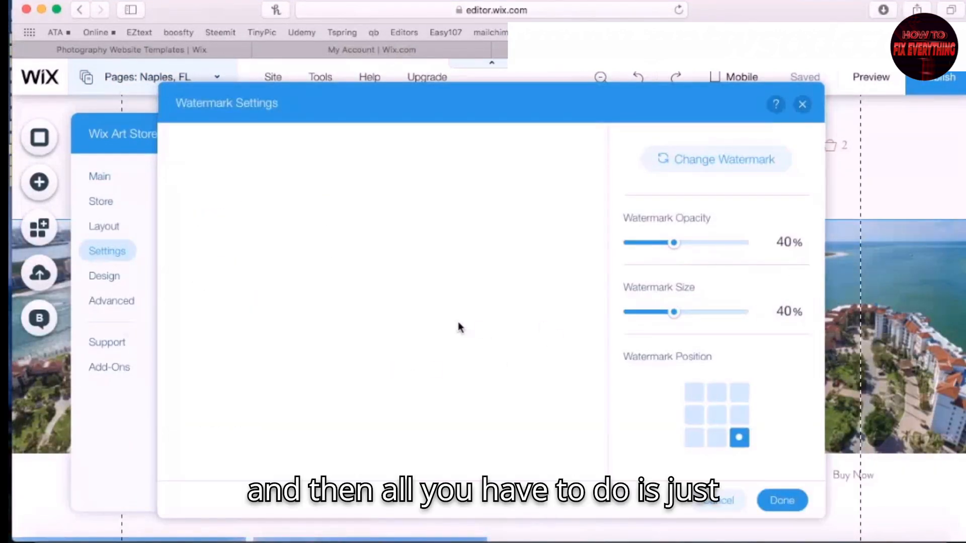
{"action": "left_click", "coordinate": [736, 162]}
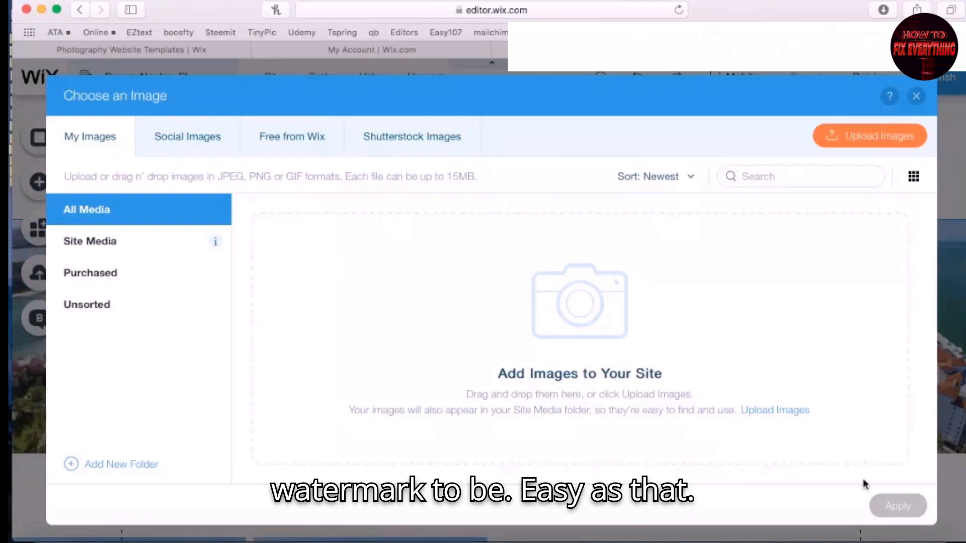
{"action": "left_click", "coordinate": [916, 96]}
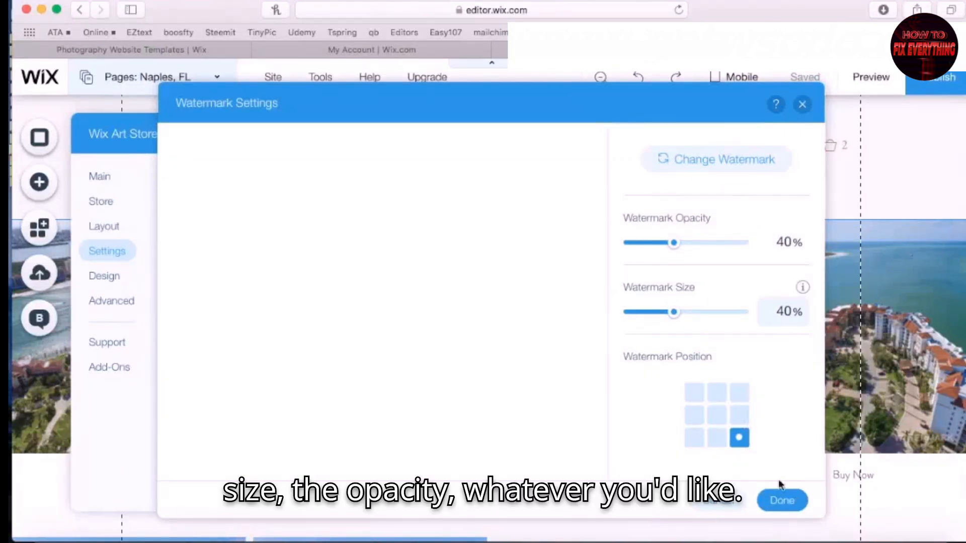
{"action": "left_click", "coordinate": [716, 416]}
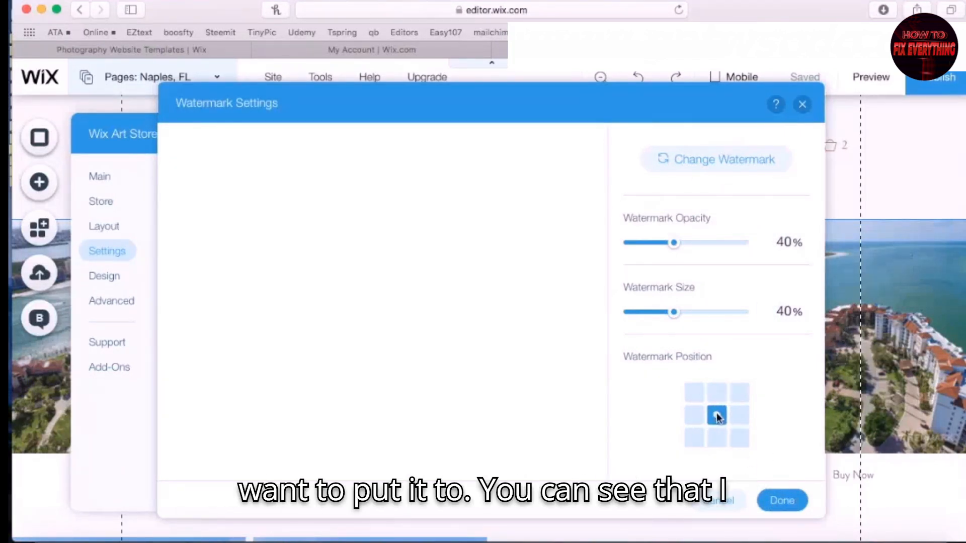
{"action": "left_click", "coordinate": [782, 502]}
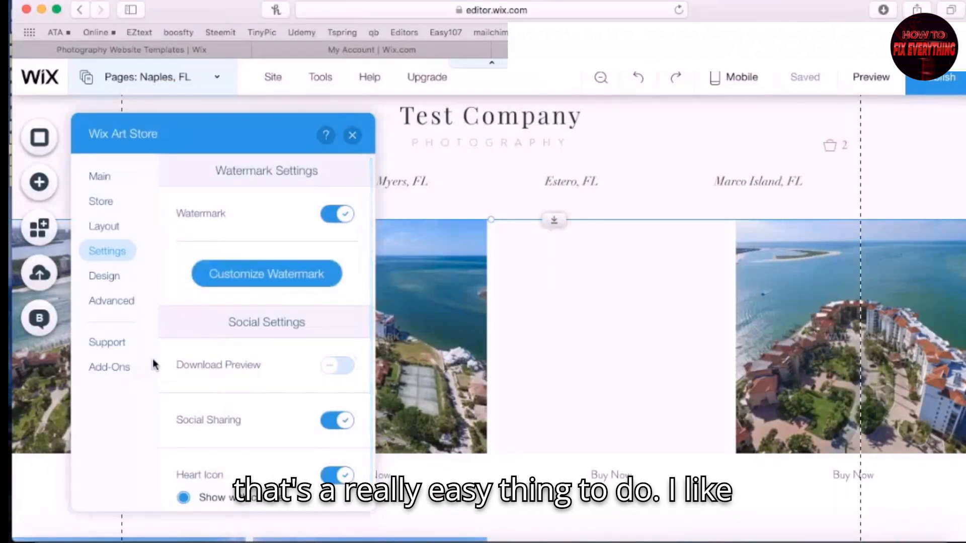
Leave low-resolution download previews off and go to the Art Store's Design options
{"action": "scroll", "coordinate": [268, 391], "scroll_direction": "down", "scroll_amount": 1}
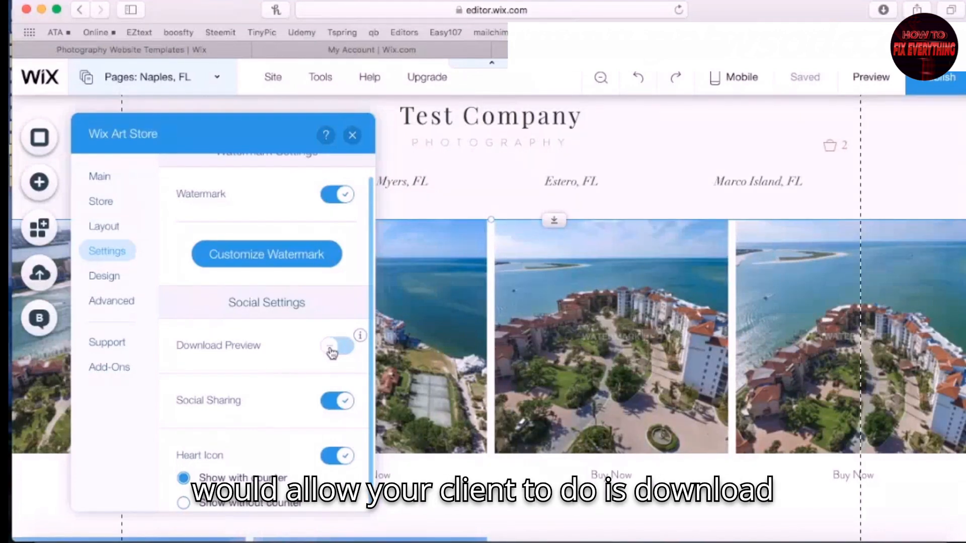
{"action": "mouse_move", "coordinate": [361, 346]}
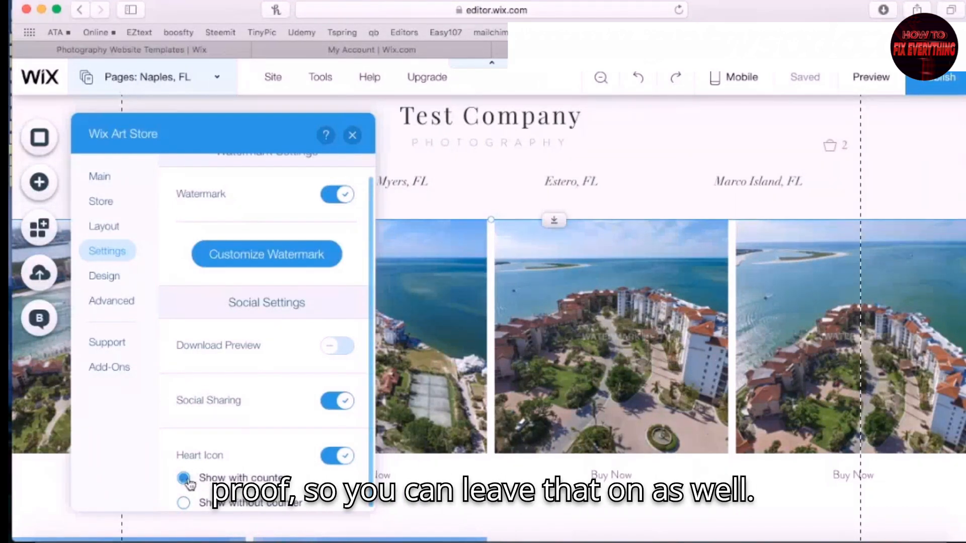
{"action": "left_click", "coordinate": [115, 280]}
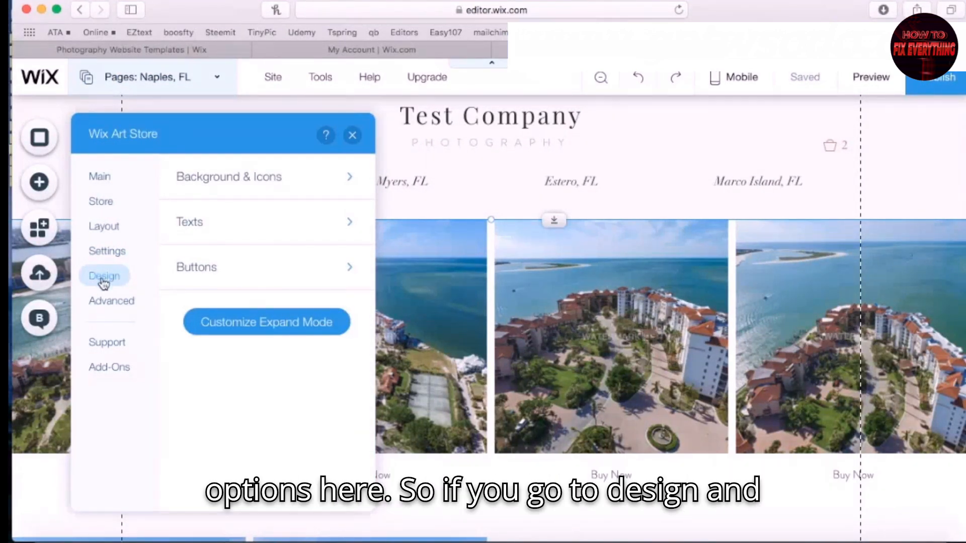
Hide the photo title and description in the expanded photo view
{"action": "left_click", "coordinate": [262, 325]}
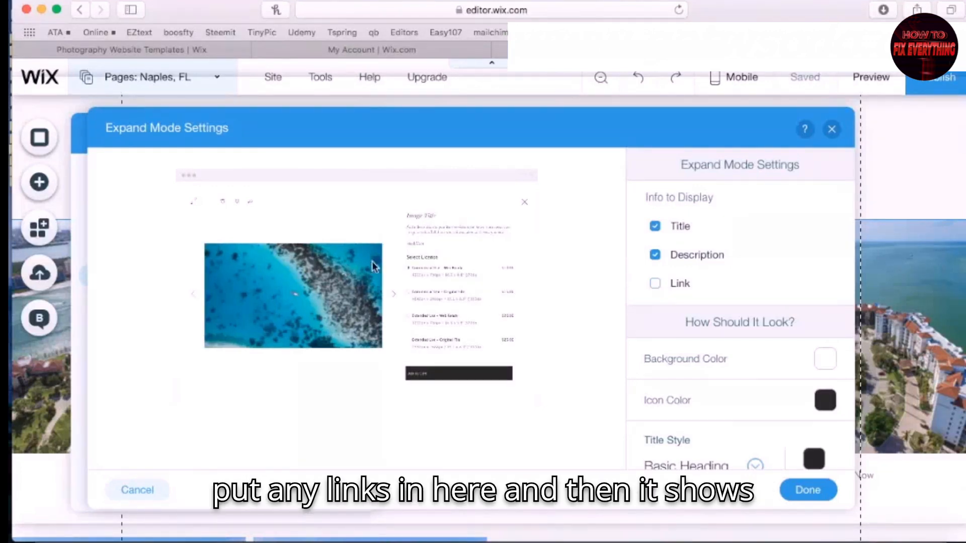
{"action": "left_click", "coordinate": [655, 255]}
{"action": "left_click", "coordinate": [656, 227]}
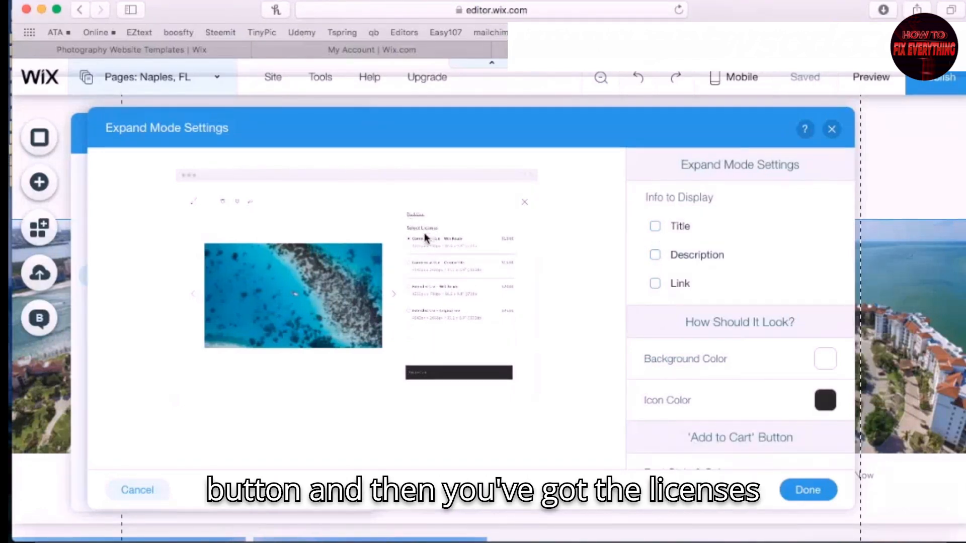
{"action": "scroll", "coordinate": [758, 356], "scroll_direction": "down", "scroll_amount": 5}
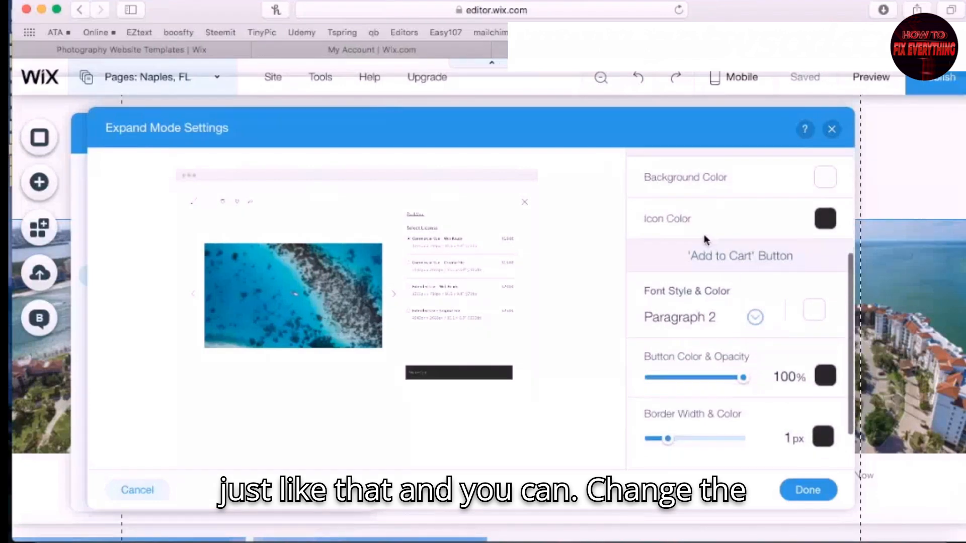
{"action": "scroll", "coordinate": [705, 240], "scroll_direction": "up", "scroll_amount": 3}
{"action": "scroll", "coordinate": [780, 355], "scroll_direction": "down", "scroll_amount": 4}
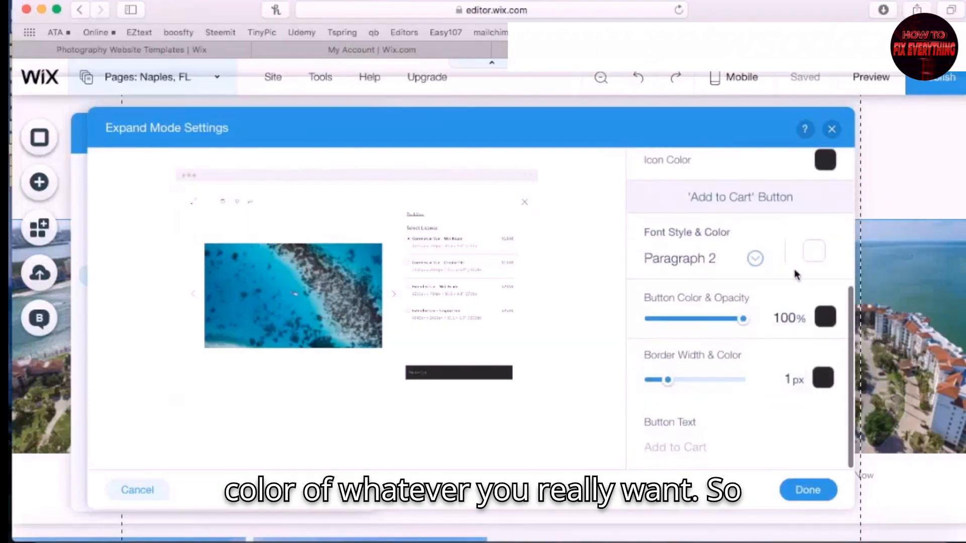
Make the Add to Cart button blue with a 0 px border, then save
{"action": "left_click", "coordinate": [825, 318]}
{"action": "left_click", "coordinate": [856, 446]}
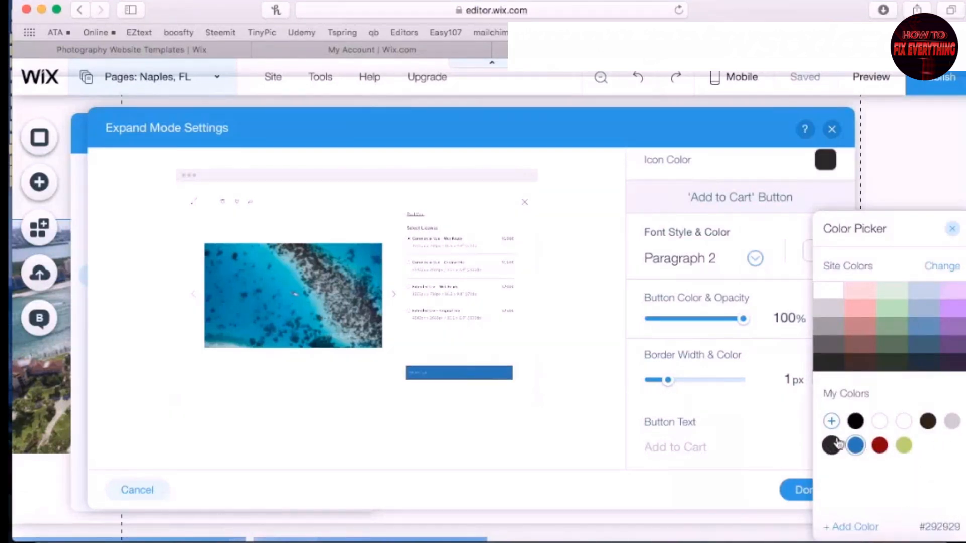
{"action": "left_click", "coordinate": [578, 440]}
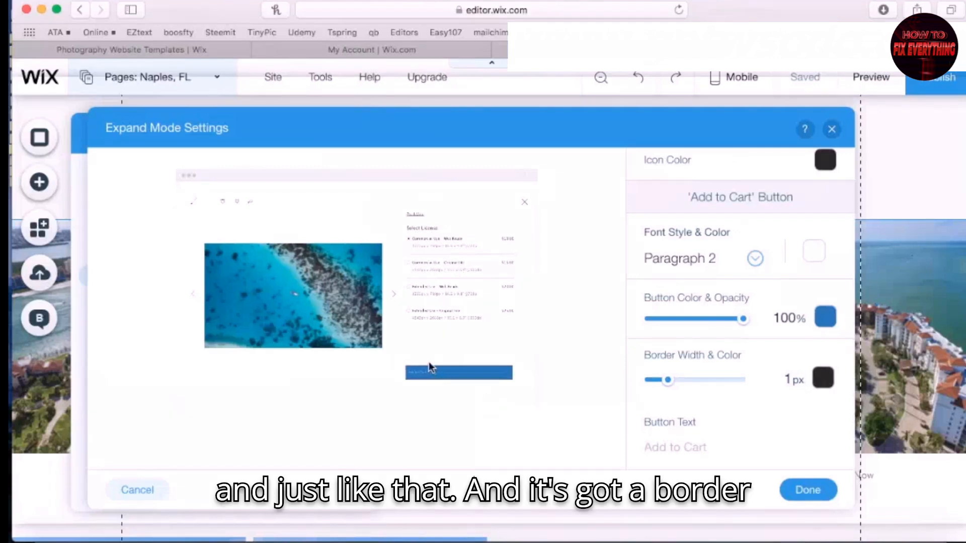
{"action": "left_click_drag", "start_coordinate": [668, 380], "coordinate": [582, 388]}
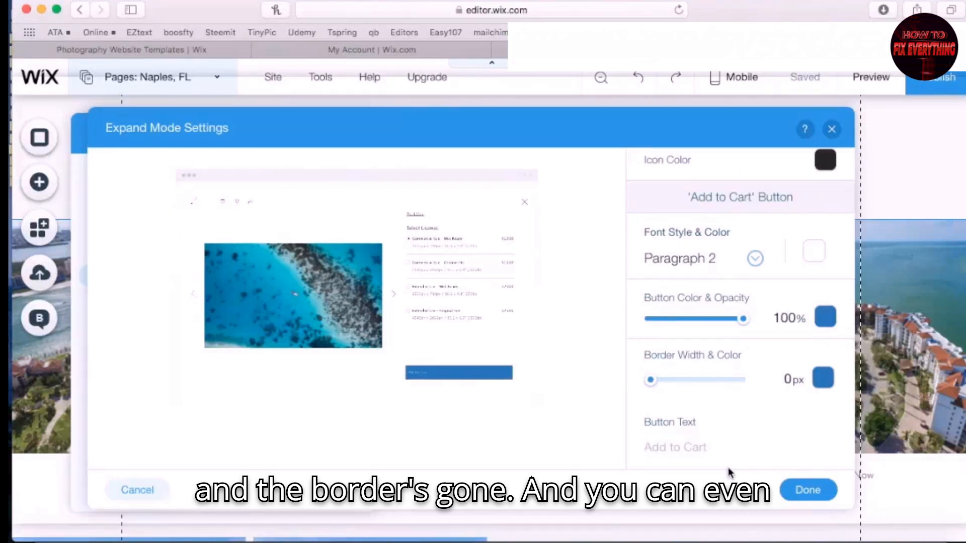
{"action": "left_click", "coordinate": [712, 451]}
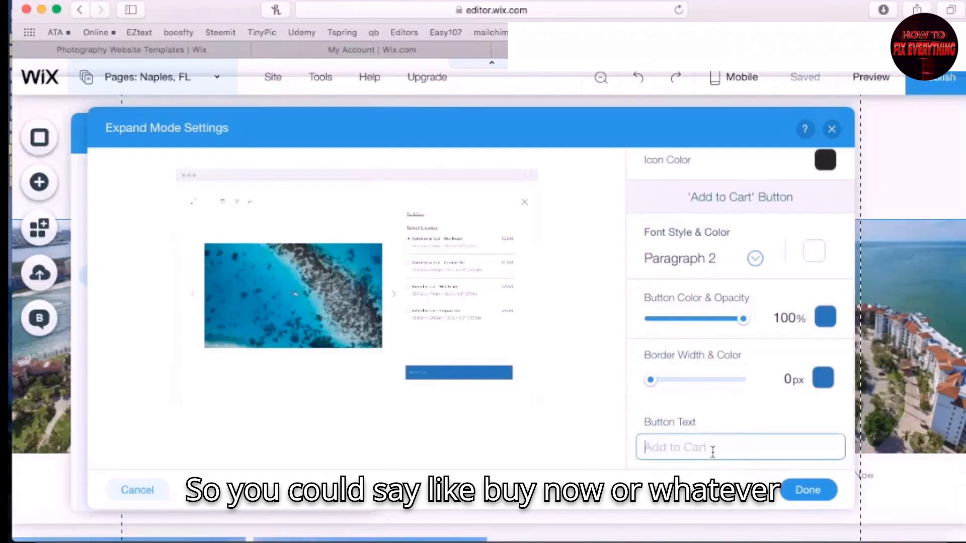
{"action": "left_click", "coordinate": [562, 462]}
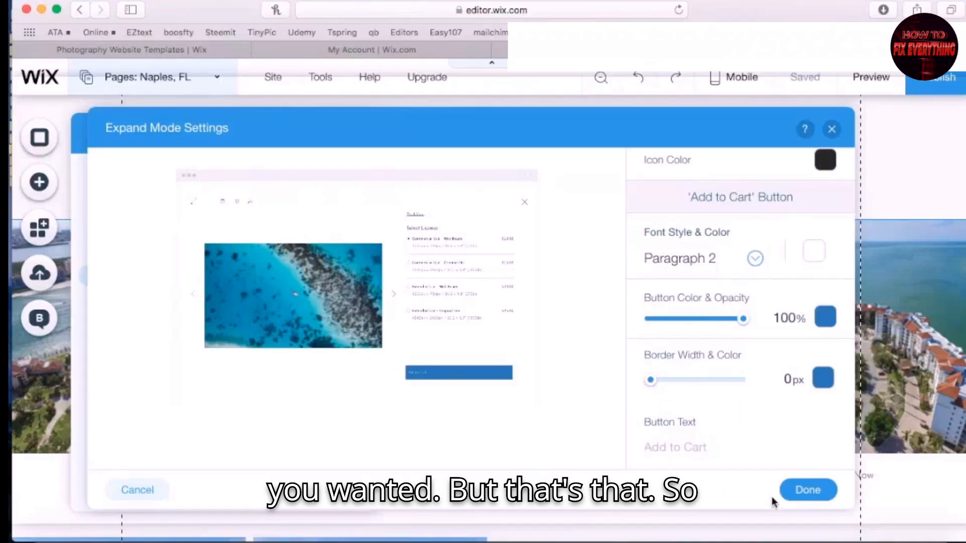
{"action": "left_click", "coordinate": [804, 495]}
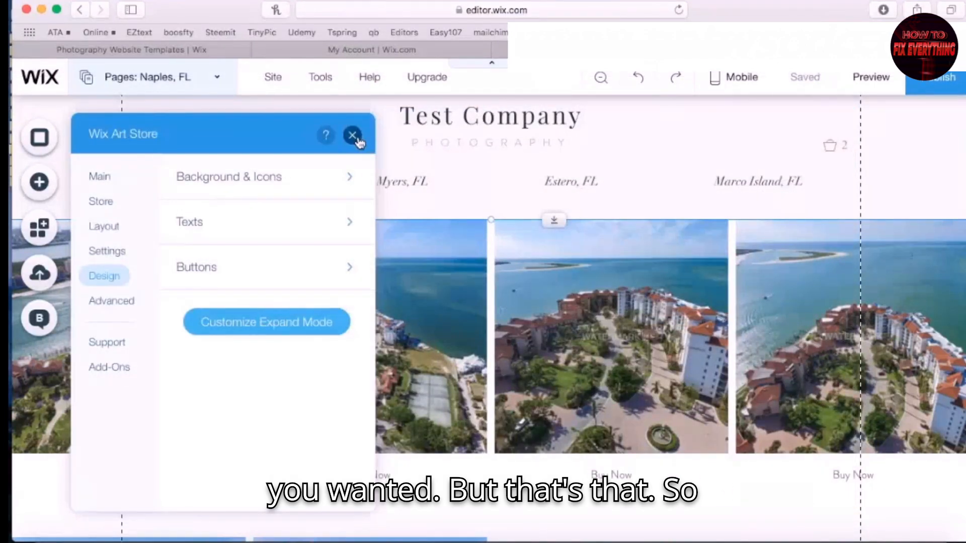
{"action": "left_click", "coordinate": [353, 135]}
In the site preview, check the Fort Myers photo's Commercial Use license and full-screen view
{"action": "left_click", "coordinate": [873, 84]}
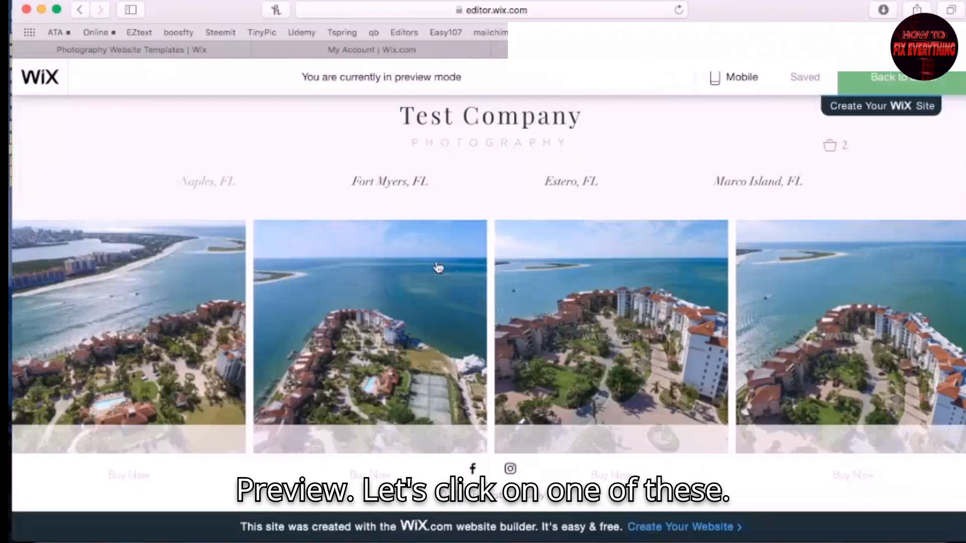
{"action": "scroll", "coordinate": [535, 420], "scroll_direction": "down", "scroll_amount": 3}
{"action": "scroll", "coordinate": [513, 409], "scroll_direction": "up", "scroll_amount": 3}
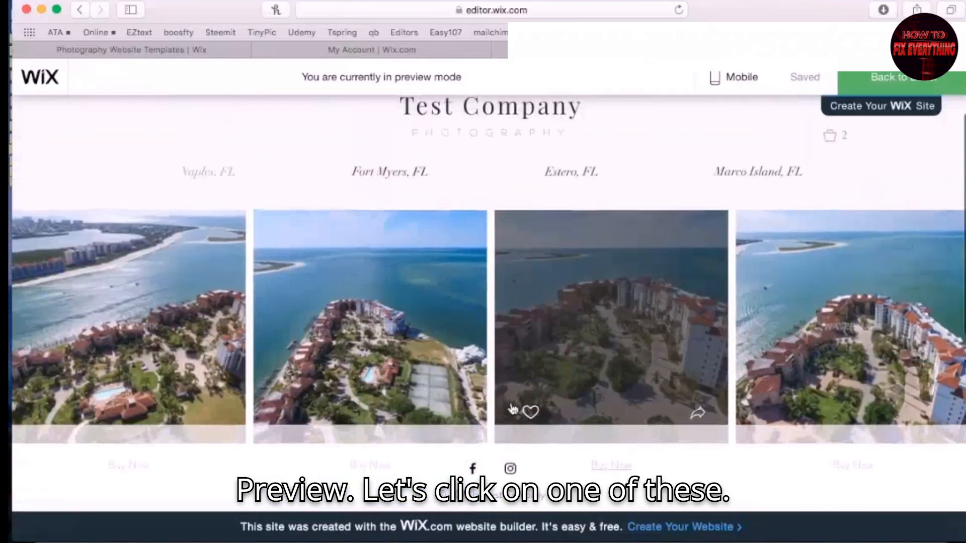
{"action": "scroll", "coordinate": [563, 398], "scroll_direction": "down", "scroll_amount": 1}
{"action": "left_click", "coordinate": [406, 318]}
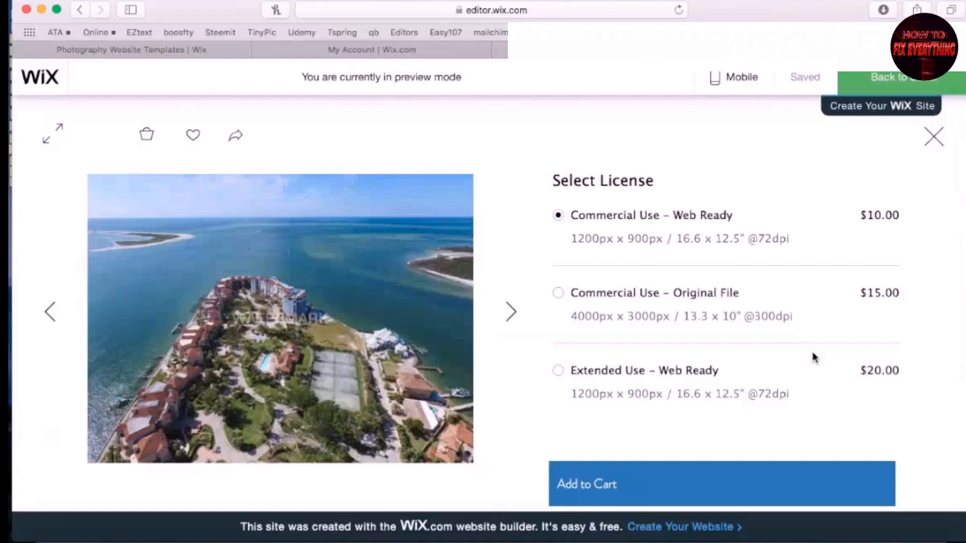
{"action": "left_click", "coordinate": [744, 220]}
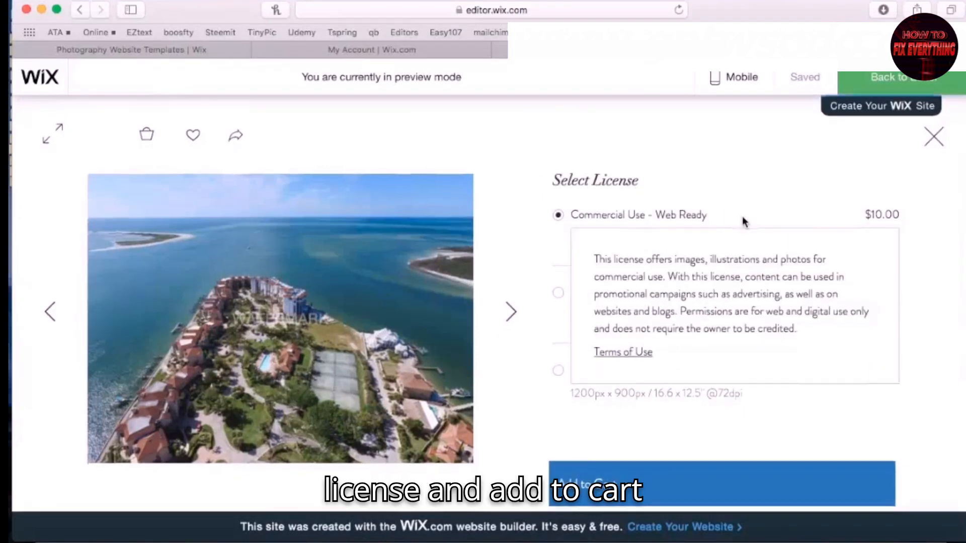
{"action": "scroll", "coordinate": [942, 390], "scroll_direction": "down", "scroll_amount": 2}
{"action": "scroll", "coordinate": [943, 389], "scroll_direction": "down", "scroll_amount": 2}
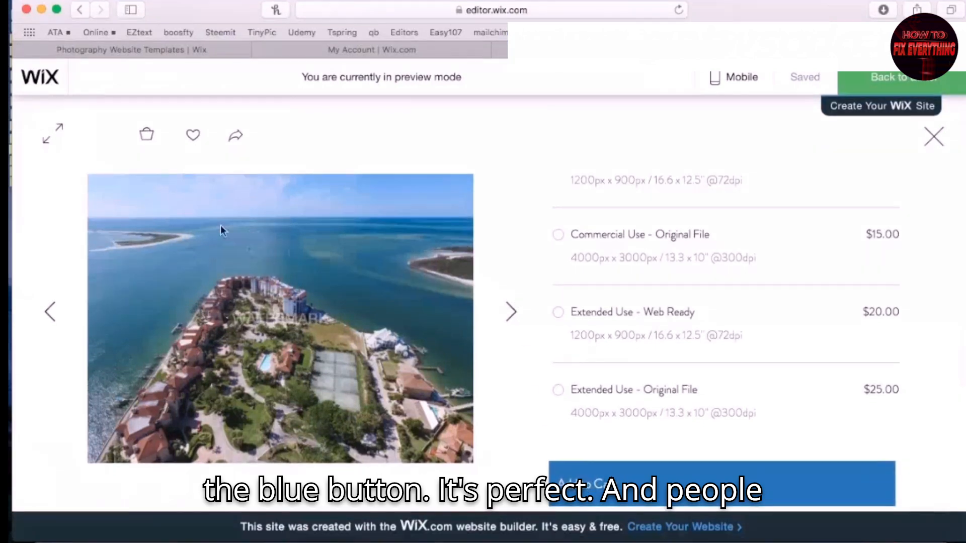
{"action": "left_click", "coordinate": [59, 137]}
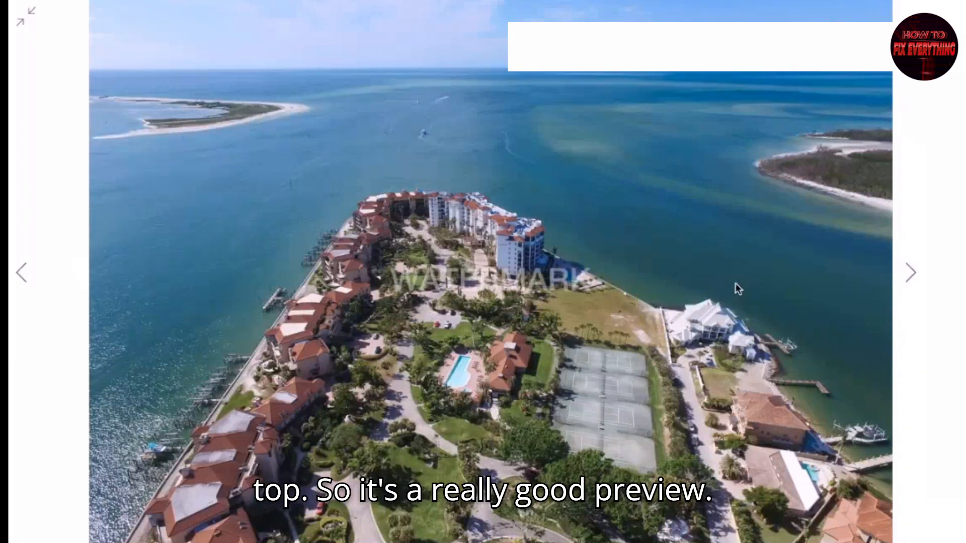
{"action": "key", "text": "Escape"}
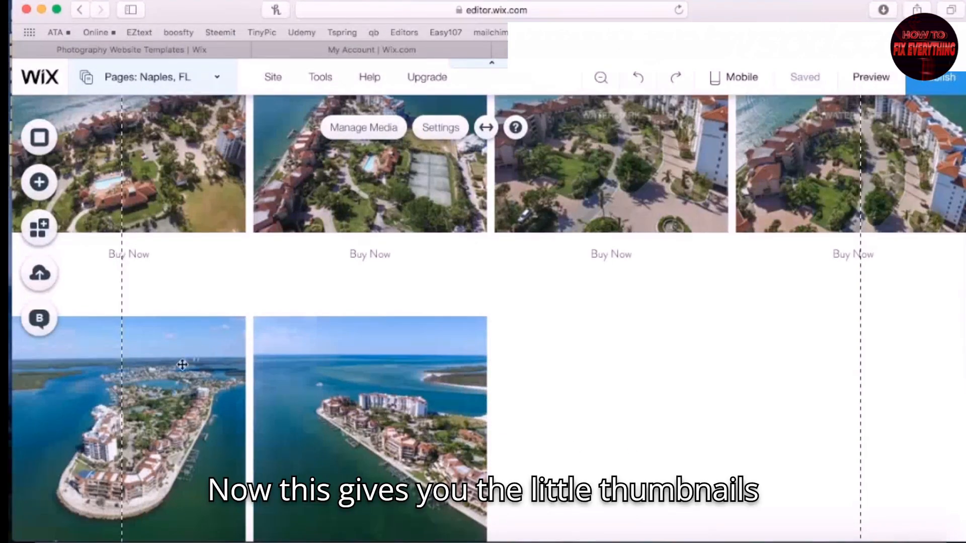
Switch the store gallery through Collage to Masonry layout with photo spacing 12
{"action": "scroll", "coordinate": [545, 347], "scroll_direction": "up", "scroll_amount": 5}
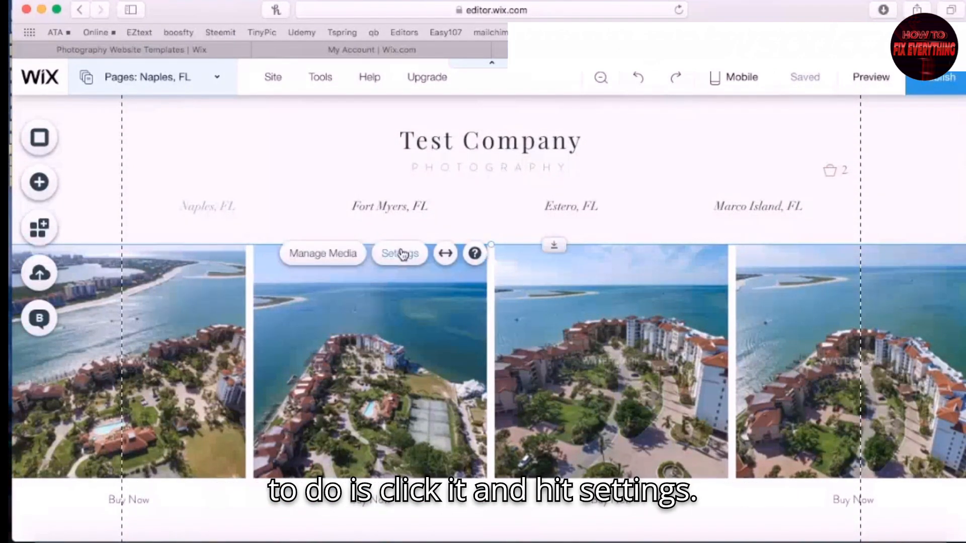
{"action": "left_click", "coordinate": [401, 256]}
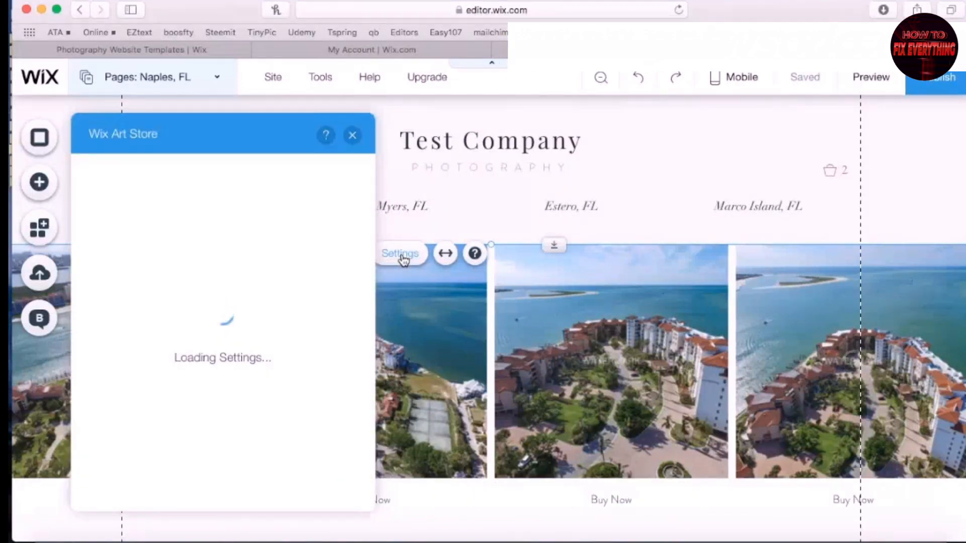
{"action": "left_click", "coordinate": [110, 235]}
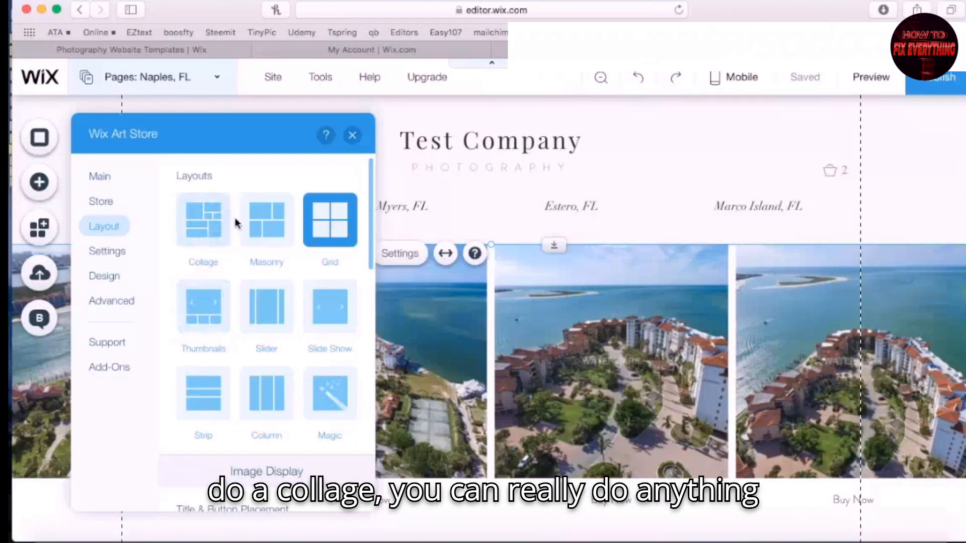
{"action": "scroll", "coordinate": [320, 333], "scroll_direction": "down", "scroll_amount": 6}
{"action": "scroll", "coordinate": [320, 338], "scroll_direction": "up", "scroll_amount": 6}
{"action": "left_click", "coordinate": [214, 229]}
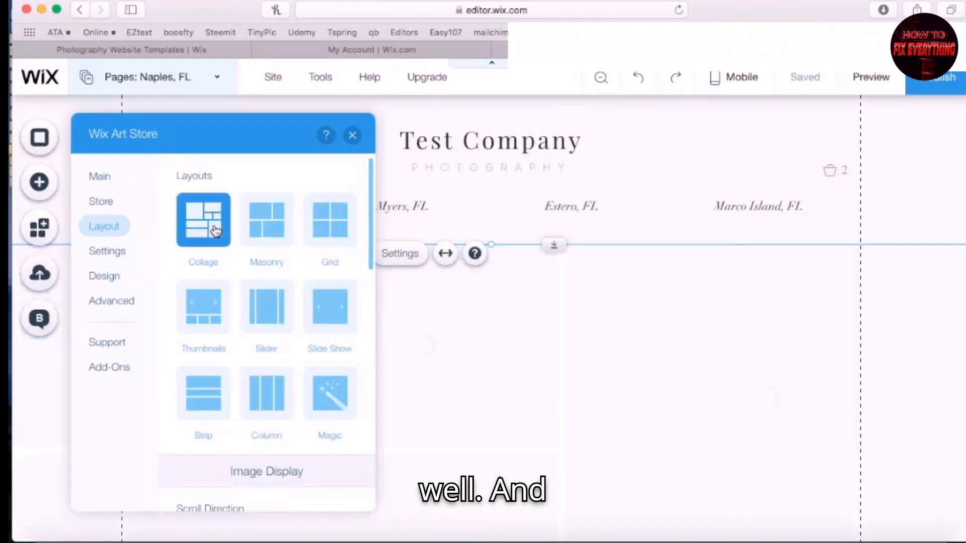
{"action": "left_click", "coordinate": [351, 179]}
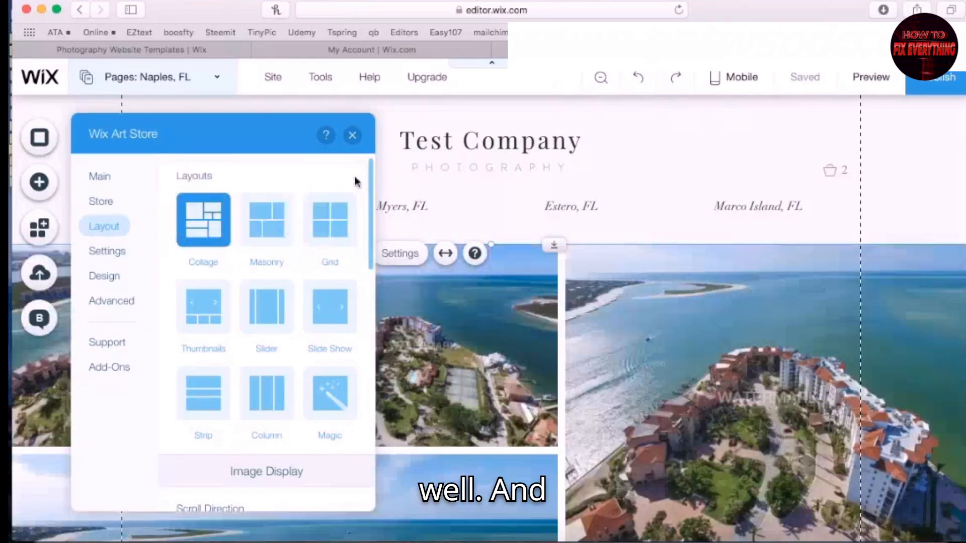
{"action": "scroll", "coordinate": [355, 182], "scroll_direction": "down", "scroll_amount": 10}
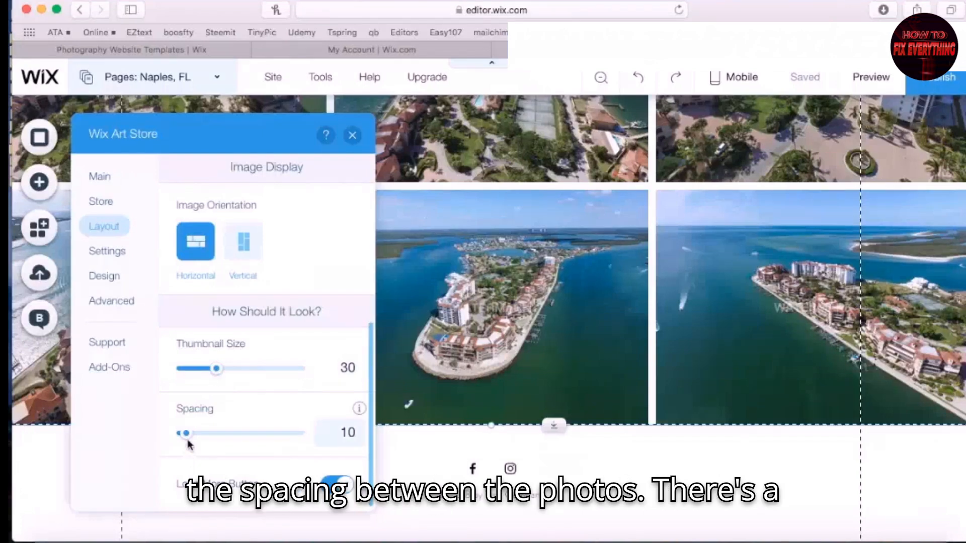
{"action": "mouse_move", "coordinate": [186, 439]}
{"action": "left_mouse_down"}
{"action": "mouse_move", "coordinate": [204, 439]}
{"action": "mouse_move", "coordinate": [186, 438]}
{"action": "left_mouse_up"}
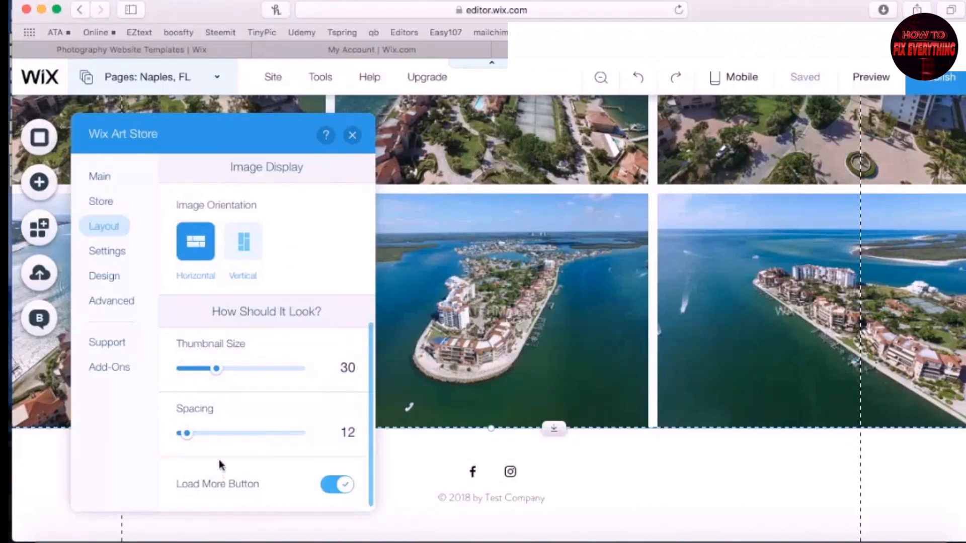
{"action": "scroll", "coordinate": [310, 377], "scroll_direction": "up", "scroll_amount": 5}
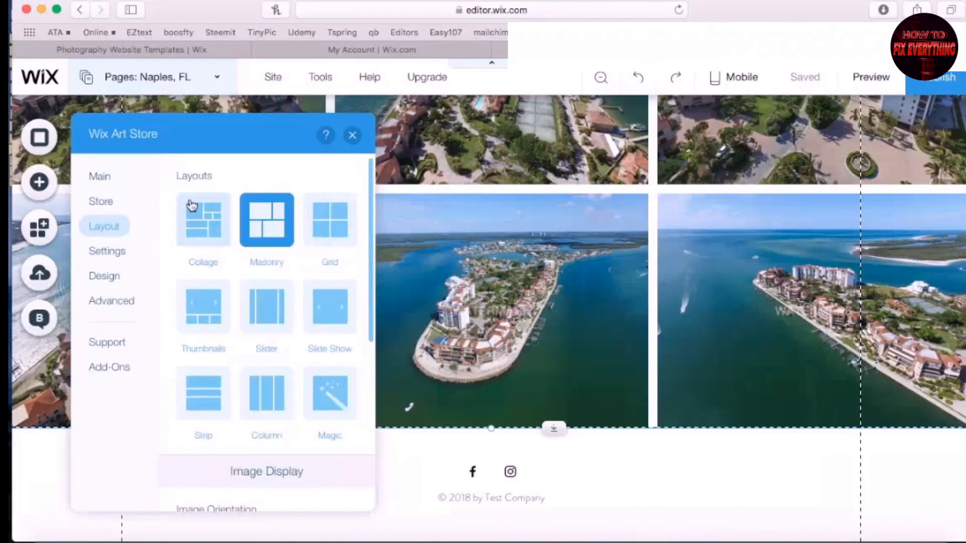
{"action": "left_click", "coordinate": [353, 134]}
Start the Art Store setup and choose to sell digital images only
{"action": "scroll", "coordinate": [603, 286], "scroll_direction": "up", "scroll_amount": 3}
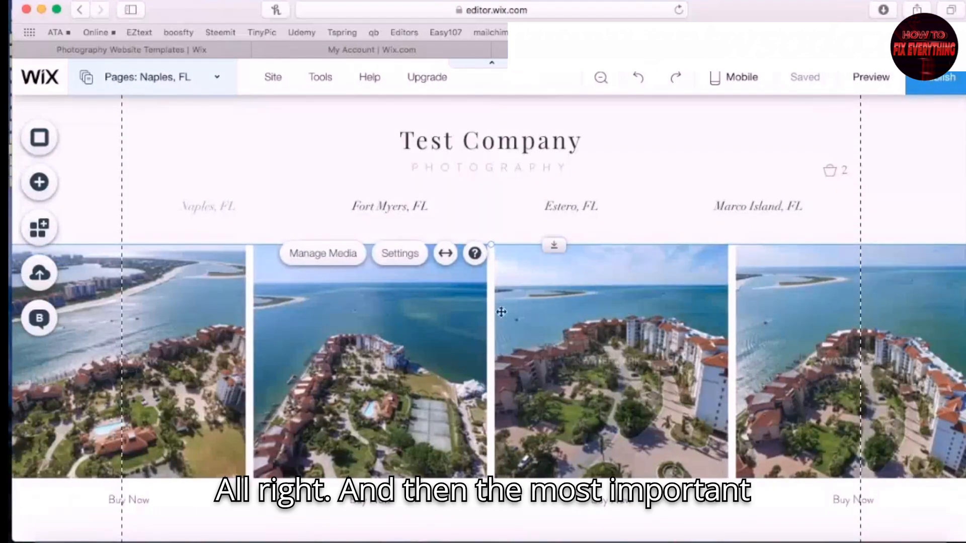
{"action": "left_click", "coordinate": [435, 333]}
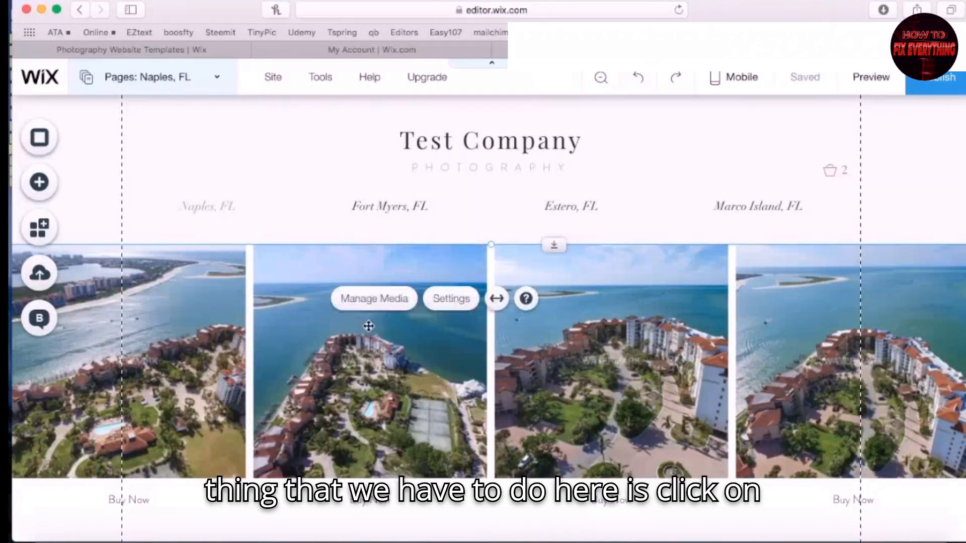
{"action": "left_click", "coordinate": [451, 300]}
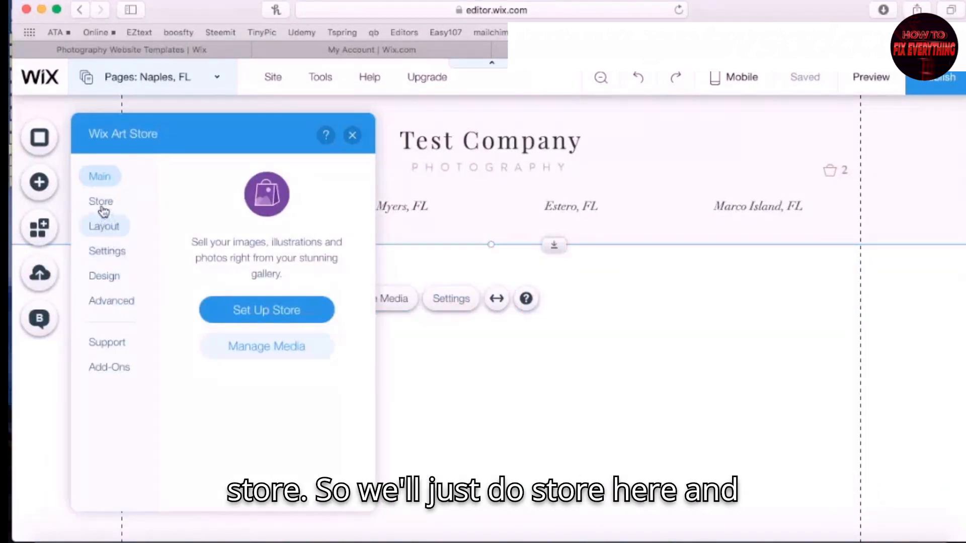
{"action": "left_click", "coordinate": [101, 204]}
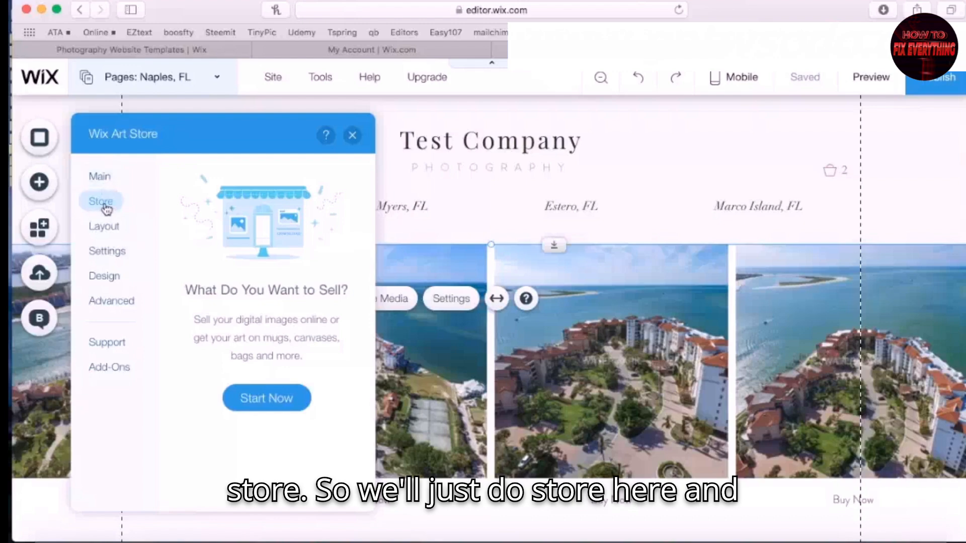
{"action": "left_click", "coordinate": [253, 398]}
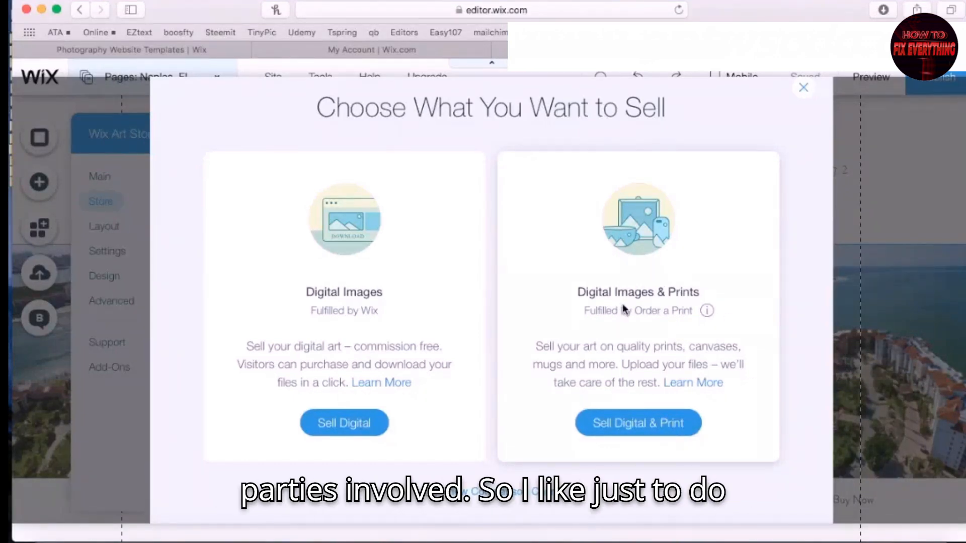
{"action": "left_click", "coordinate": [363, 427]}
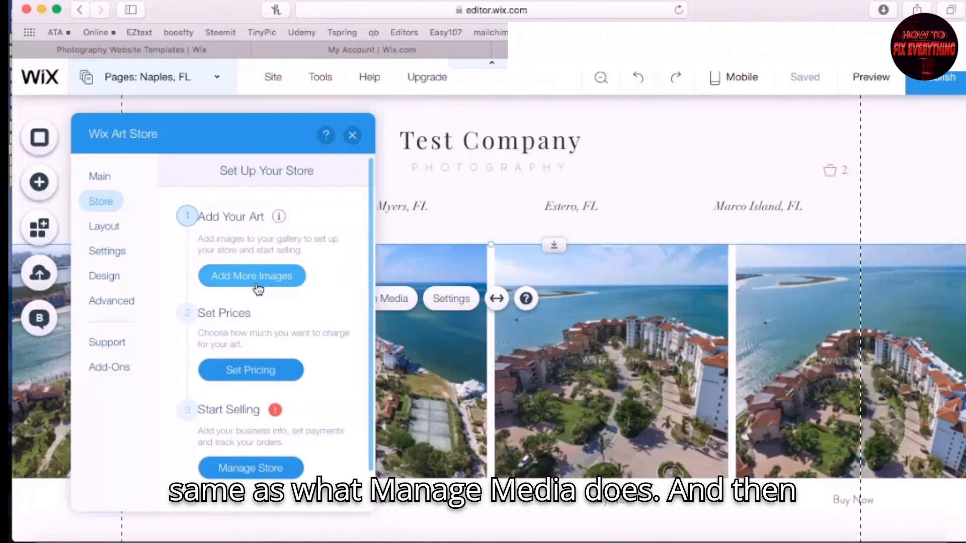
Open license pricing and look at the Create License form without saving one
{"action": "left_click", "coordinate": [248, 360]}
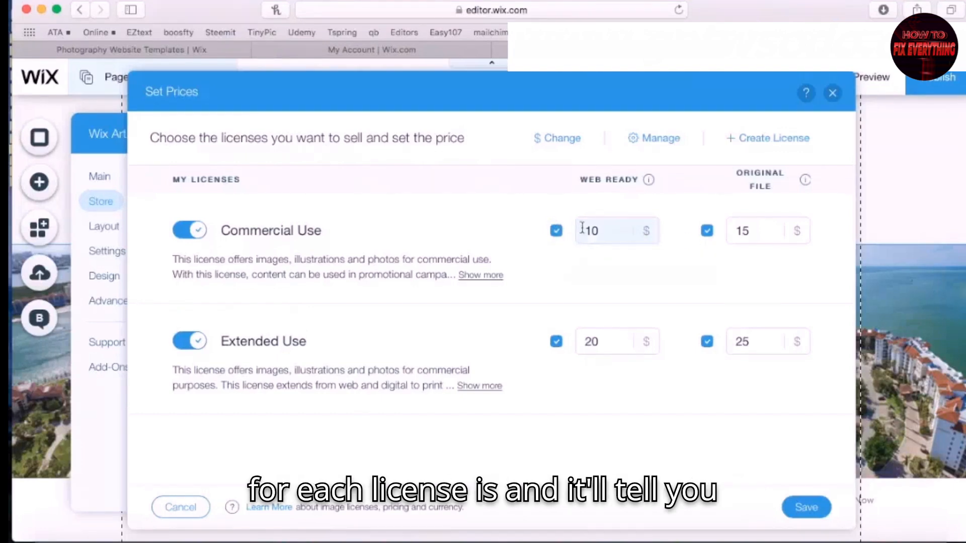
{"action": "mouse_move", "coordinate": [649, 182]}
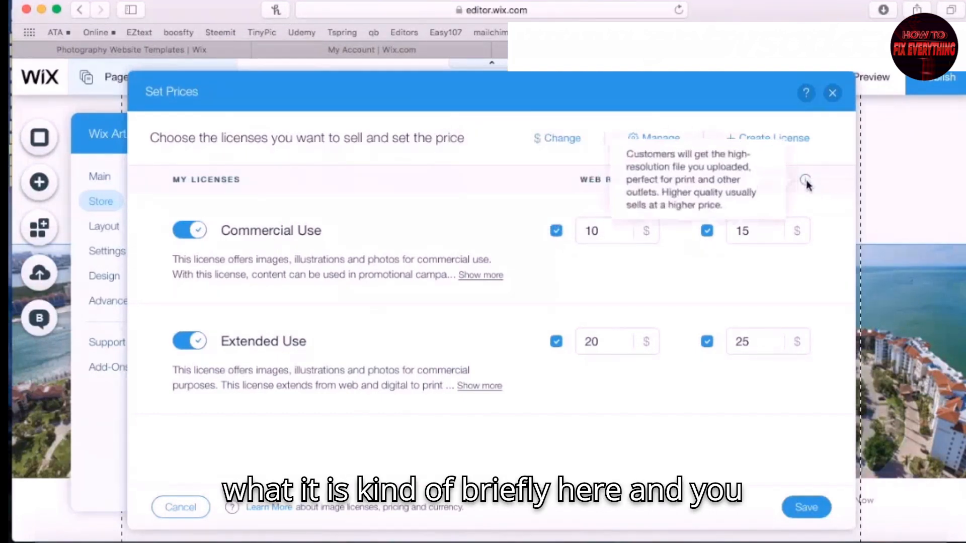
{"action": "left_click", "coordinate": [759, 140]}
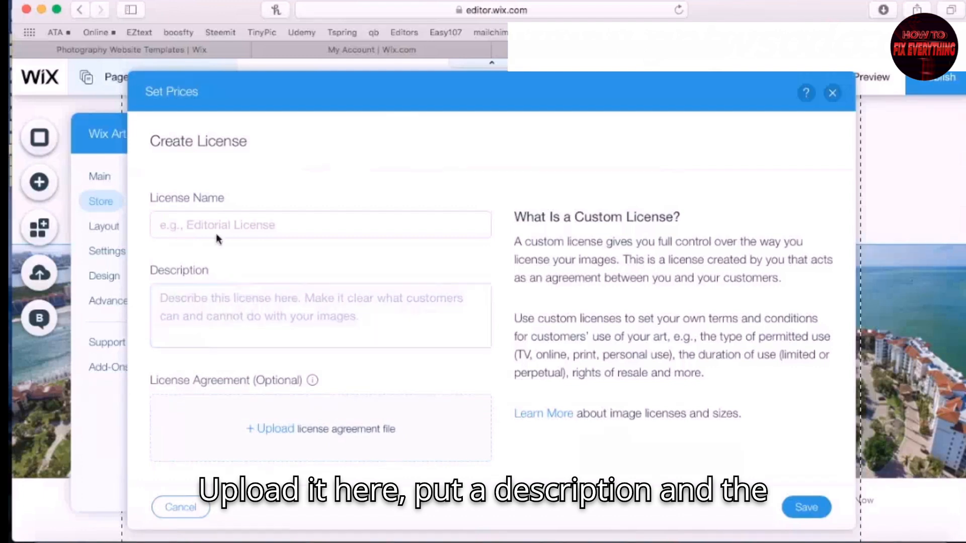
{"action": "left_click", "coordinate": [181, 507]}
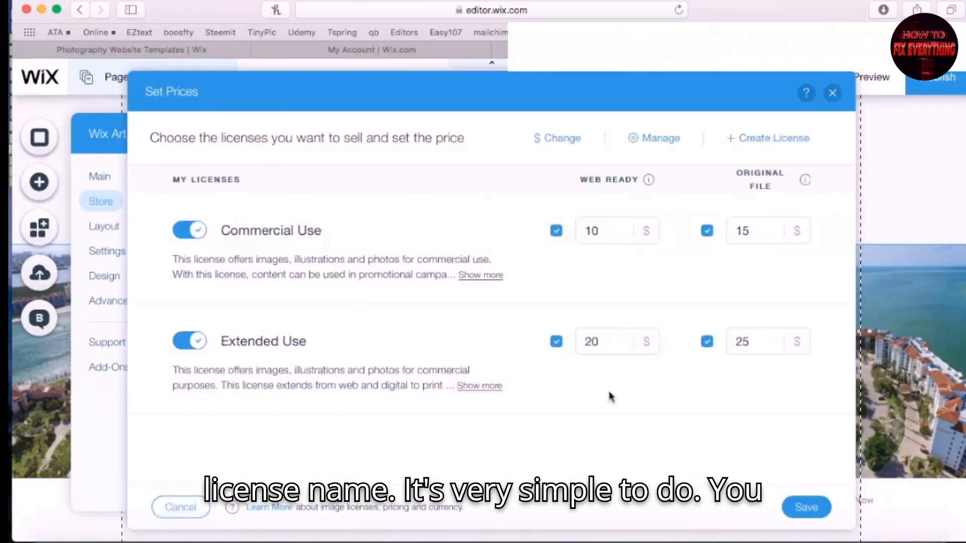
{"action": "left_click", "coordinate": [804, 150]}
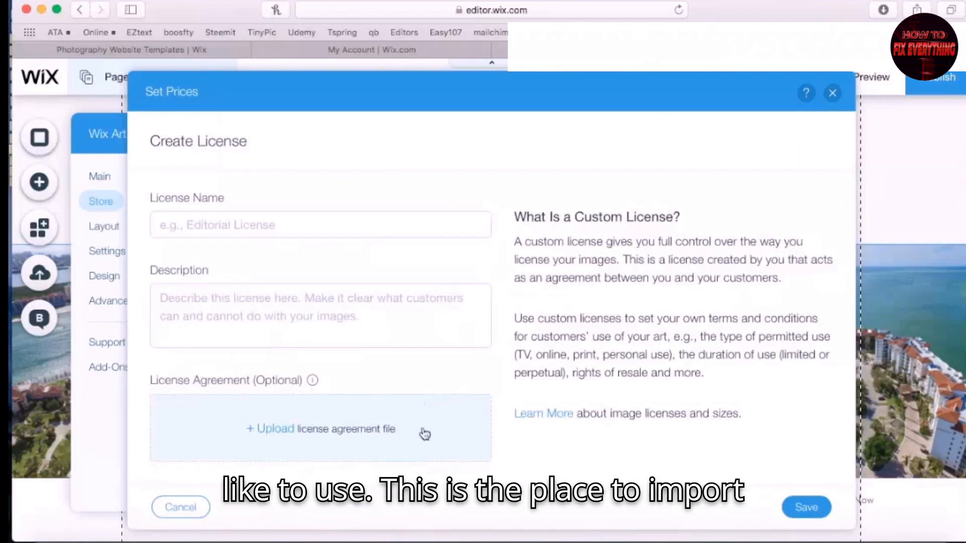
{"action": "left_click", "coordinate": [182, 508]}
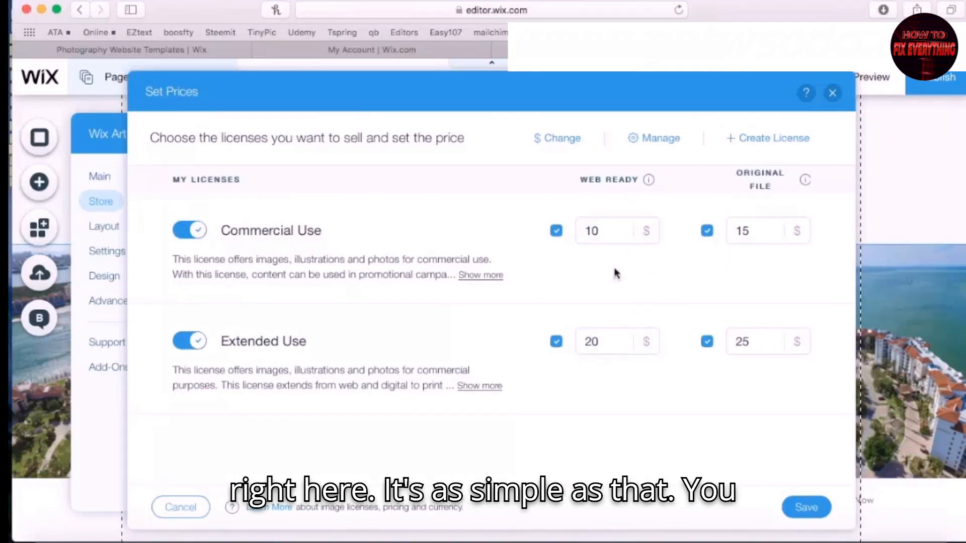
Keep Commercial Use ($10/$15) and Extended Use ($20/$25) enabled and close pricing
{"action": "left_click", "coordinate": [556, 232]}
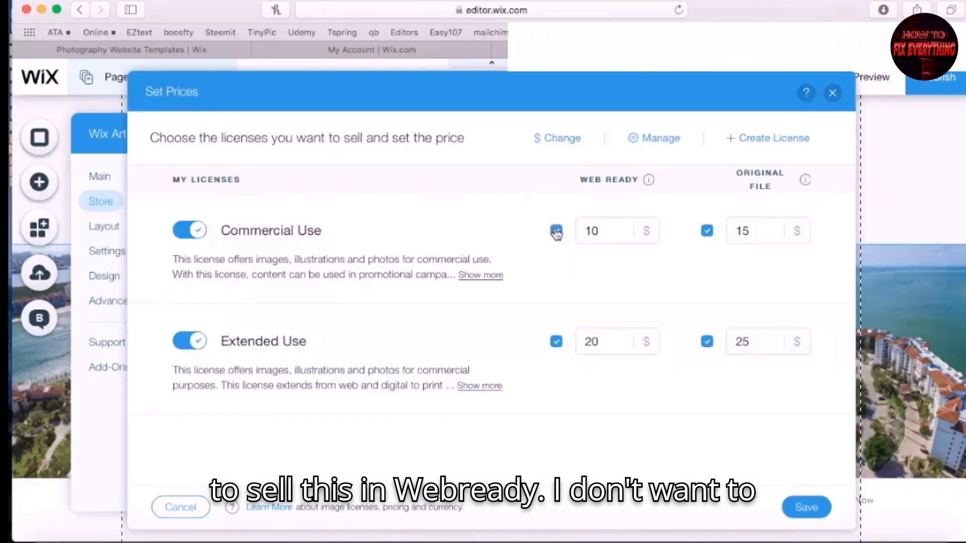
{"action": "left_click", "coordinate": [192, 231]}
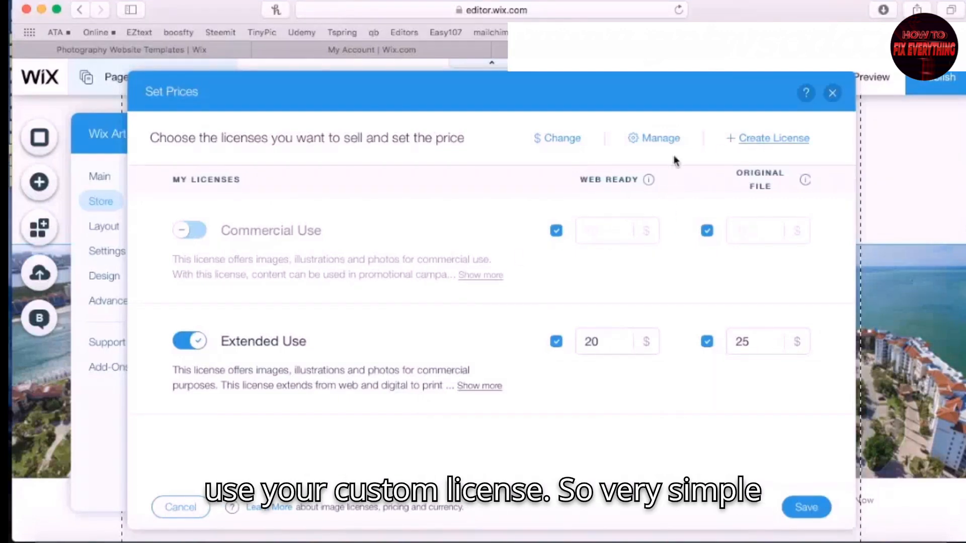
{"action": "left_click", "coordinate": [184, 230]}
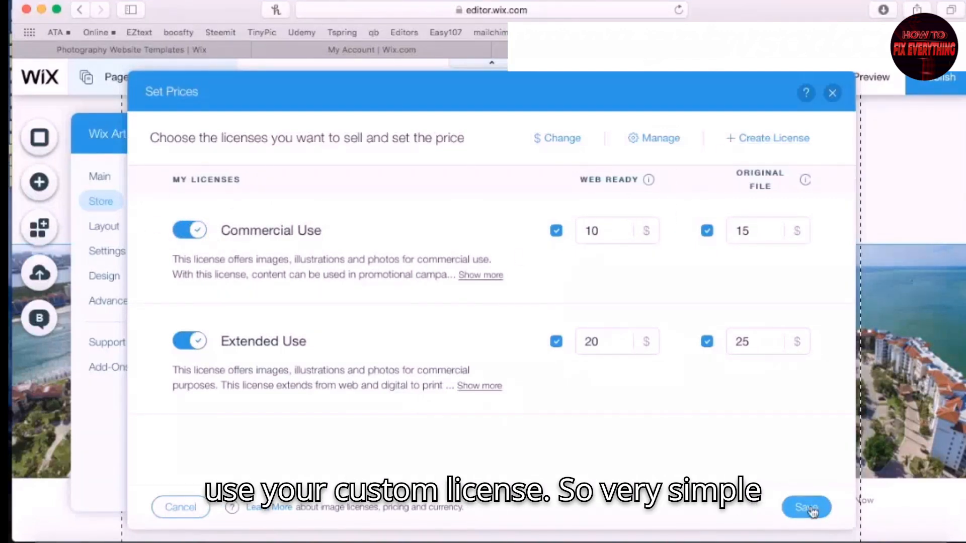
{"action": "left_click", "coordinate": [193, 507]}
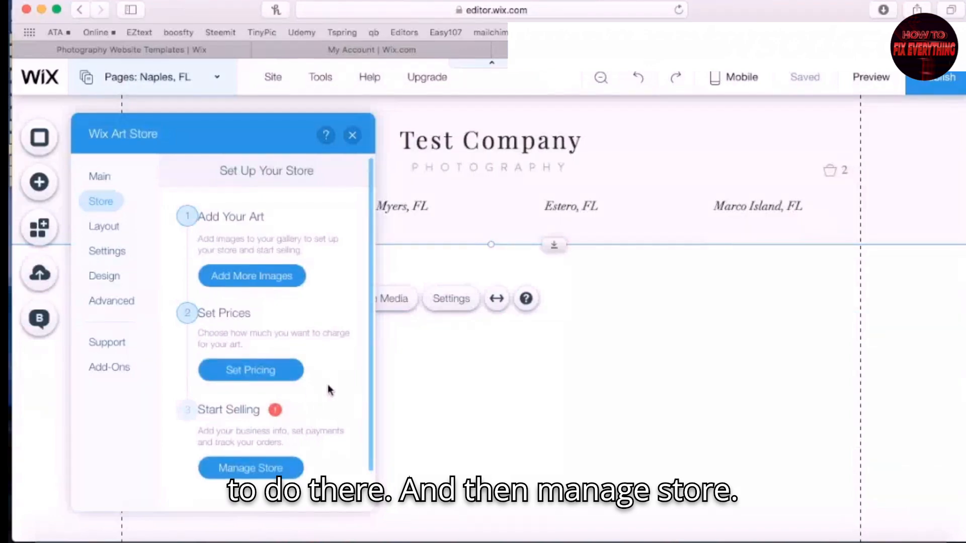
{"action": "scroll", "coordinate": [326, 384], "scroll_direction": "down", "scroll_amount": 2}
Open Manage Store's Payment settings and read the card fees and PayPal sections
{"action": "left_click", "coordinate": [250, 428]}
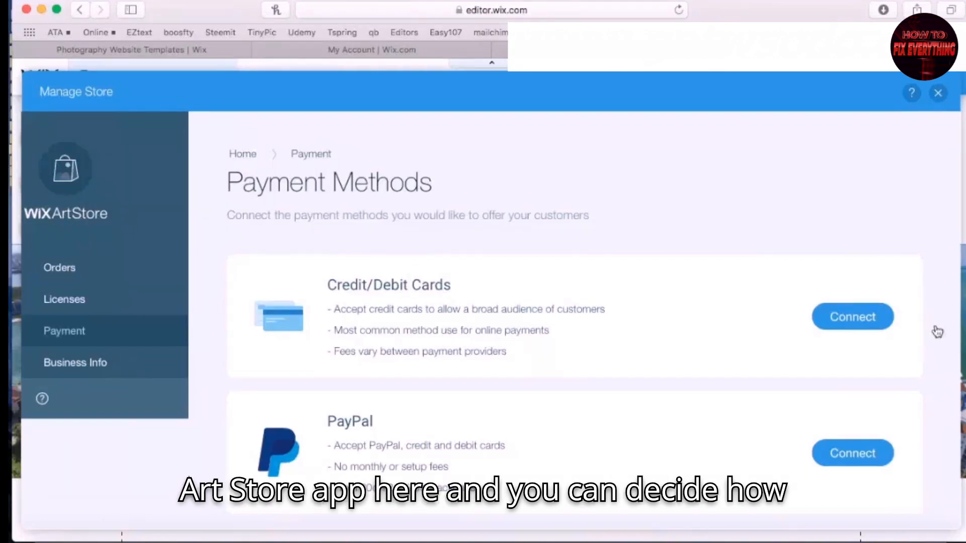
{"action": "scroll", "coordinate": [524, 267], "scroll_direction": "down", "scroll_amount": 3}
{"action": "scroll", "coordinate": [569, 291], "scroll_direction": "up", "scroll_amount": 3}
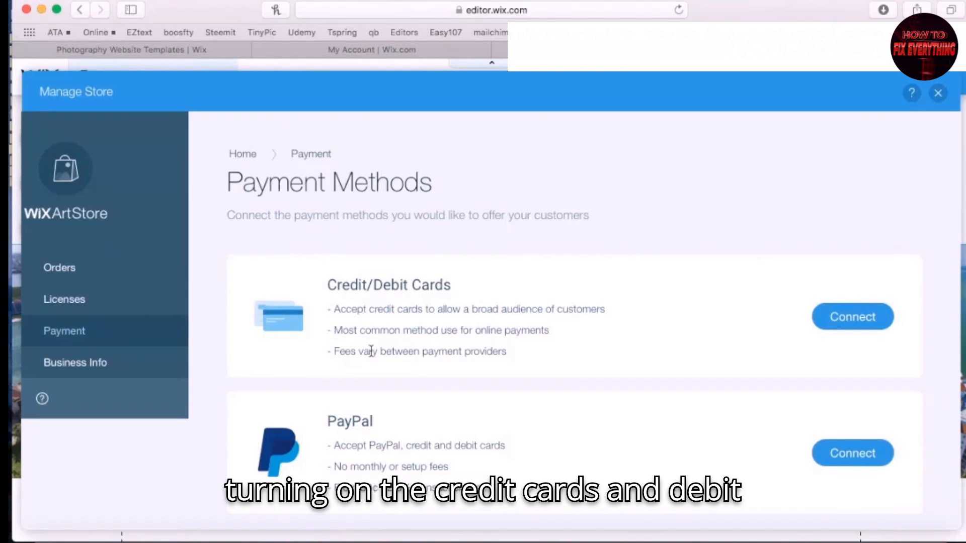
{"action": "scroll", "coordinate": [352, 327], "scroll_direction": "down", "scroll_amount": 2}
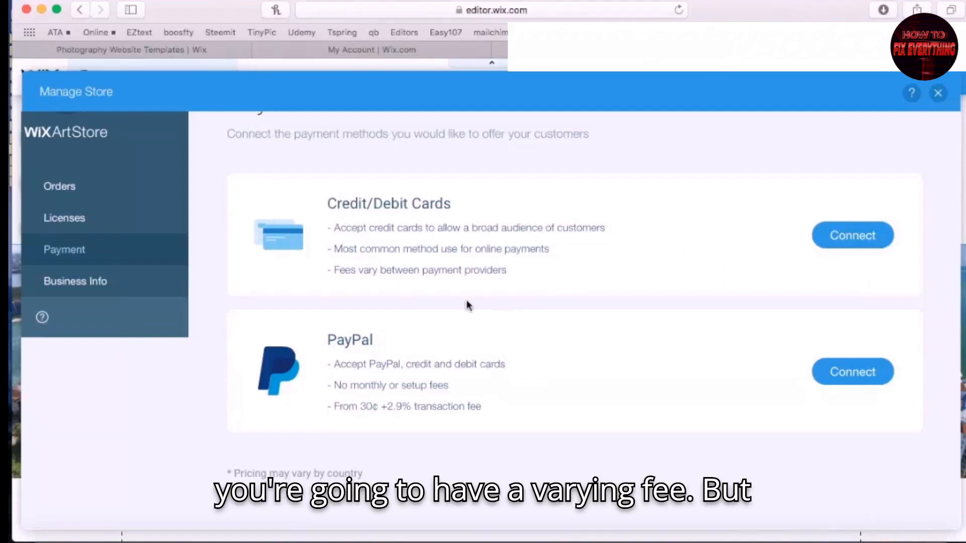
{"action": "left_click_drag", "start_coordinate": [334, 270], "coordinate": [509, 271]}
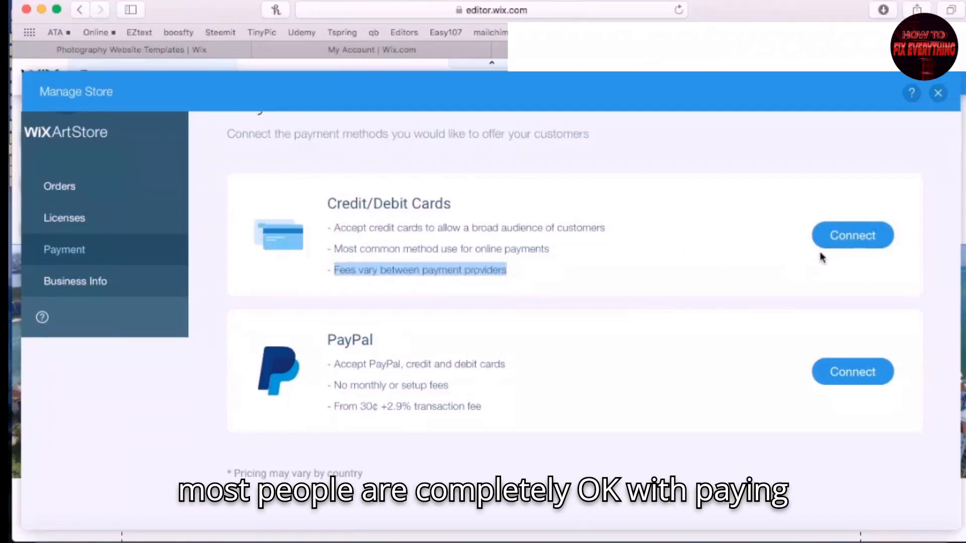
{"action": "left_click", "coordinate": [838, 267]}
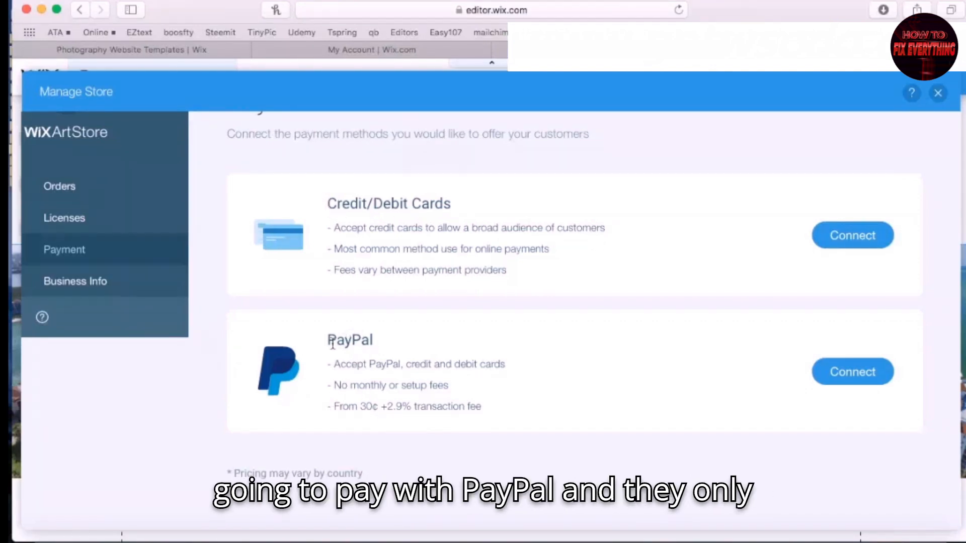
{"action": "left_click_drag", "start_coordinate": [328, 342], "coordinate": [375, 342]}
{"action": "left_click", "coordinate": [561, 393]}
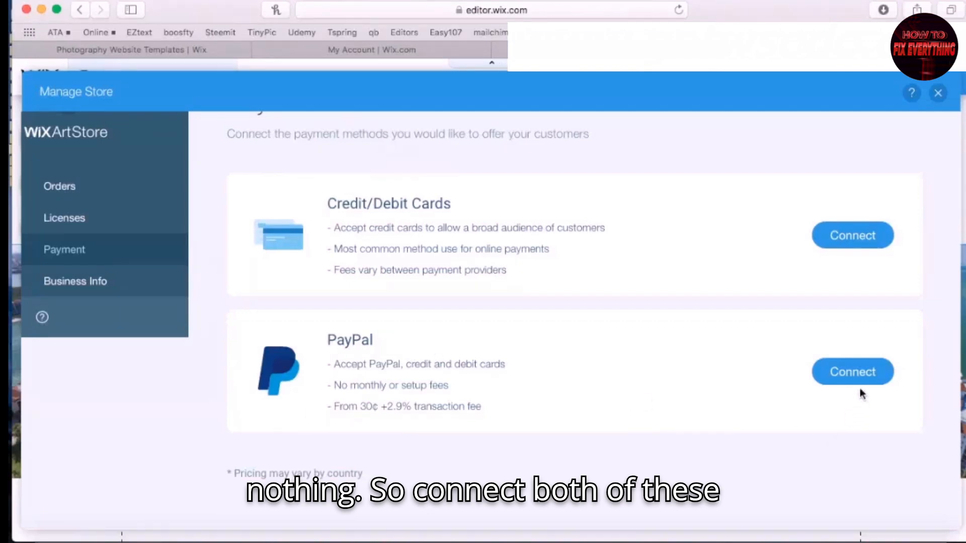
Dismiss the PayPal connection prompt and view the Square and Stripe card options
{"action": "left_click", "coordinate": [861, 372]}
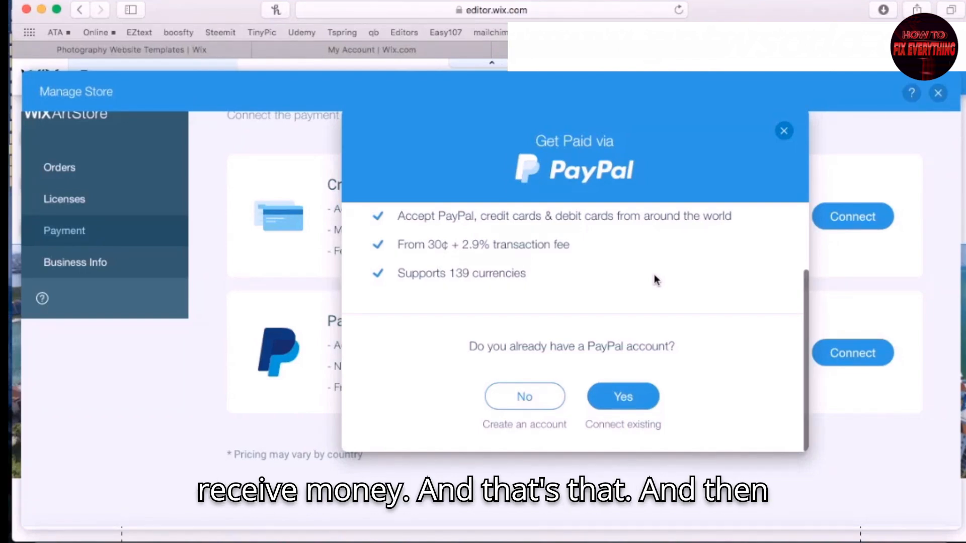
{"action": "left_click", "coordinate": [784, 131]}
{"action": "left_click", "coordinate": [843, 225]}
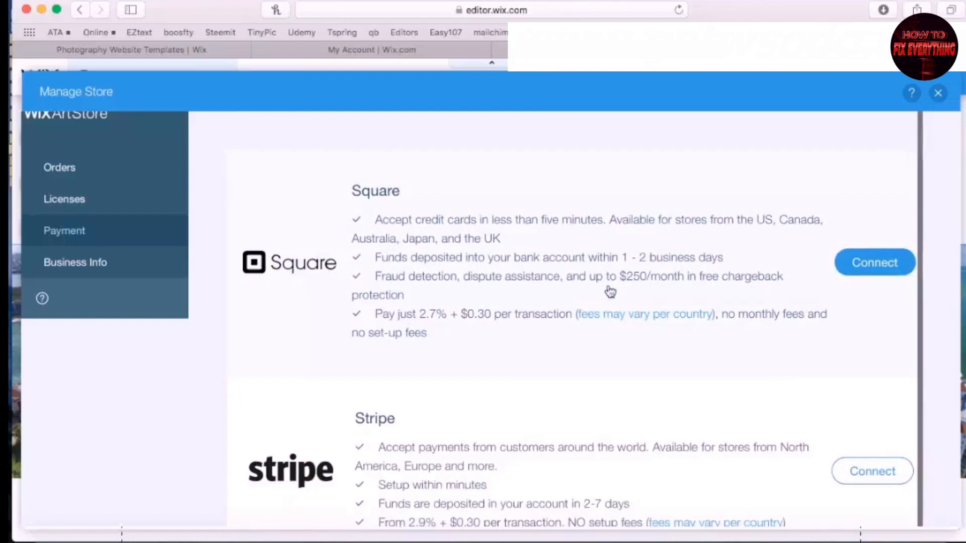
{"action": "scroll", "coordinate": [610, 289], "scroll_direction": "down", "scroll_amount": 1}
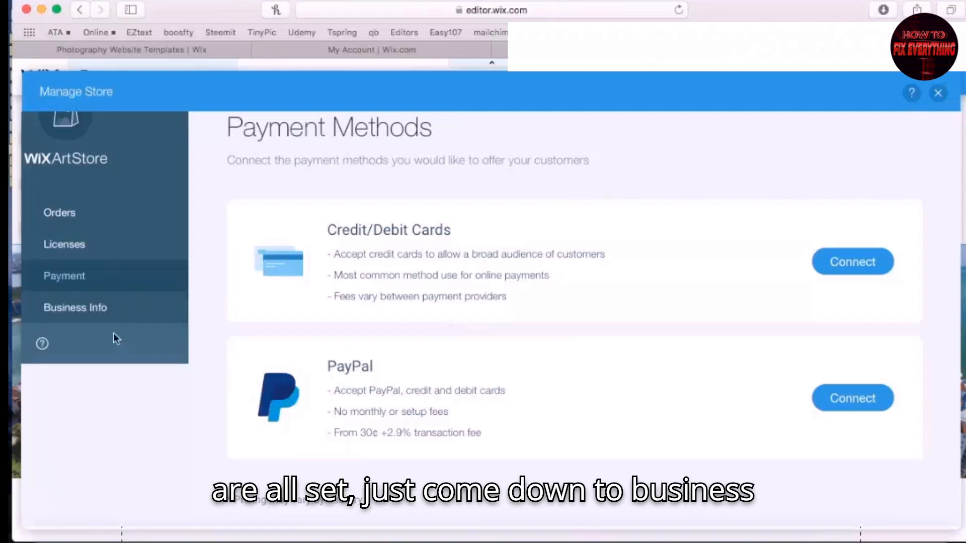
Show the Business Info page with Business Name, order-confirmation Email and Logo fields
{"action": "left_click", "coordinate": [88, 306]}
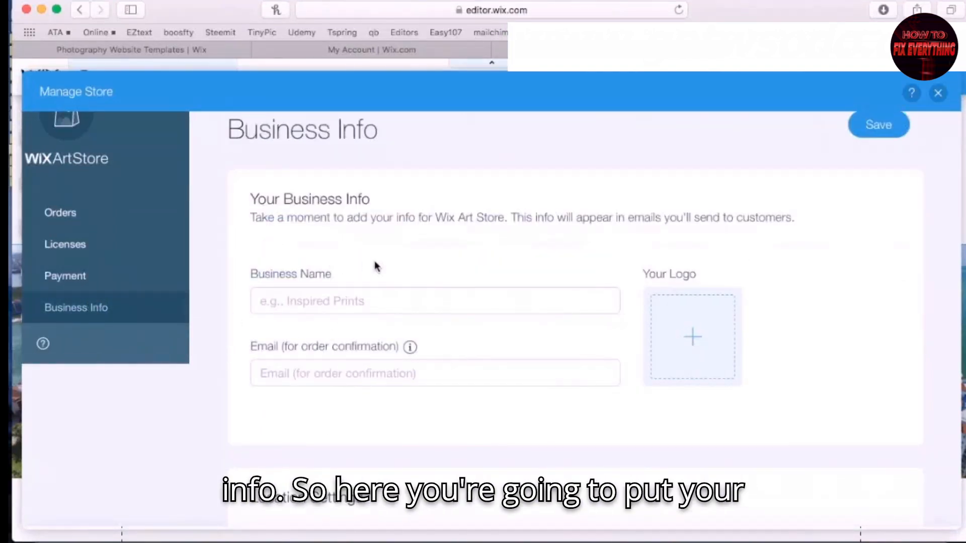
{"action": "scroll", "coordinate": [311, 303], "scroll_direction": "down", "scroll_amount": 1}
{"action": "scroll", "coordinate": [320, 269], "scroll_direction": "up", "scroll_amount": 3}
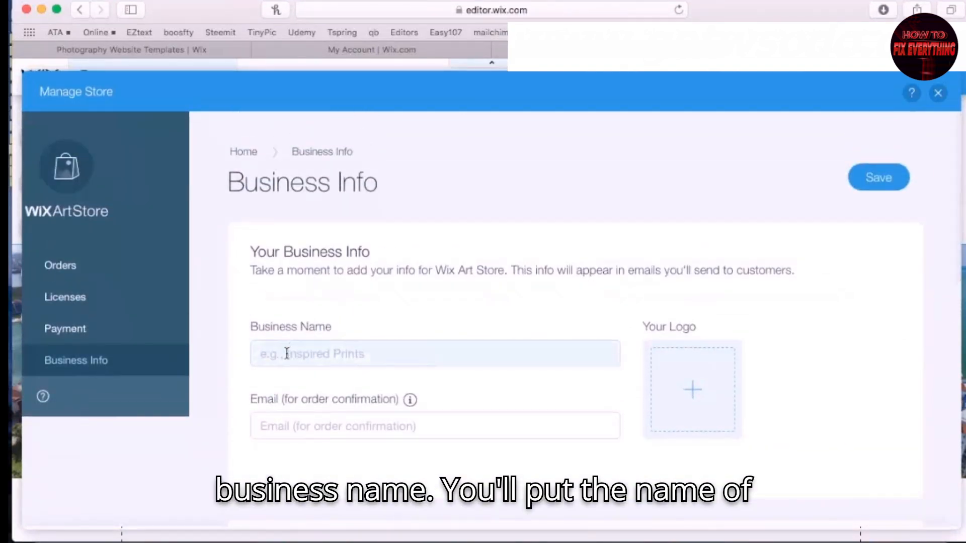
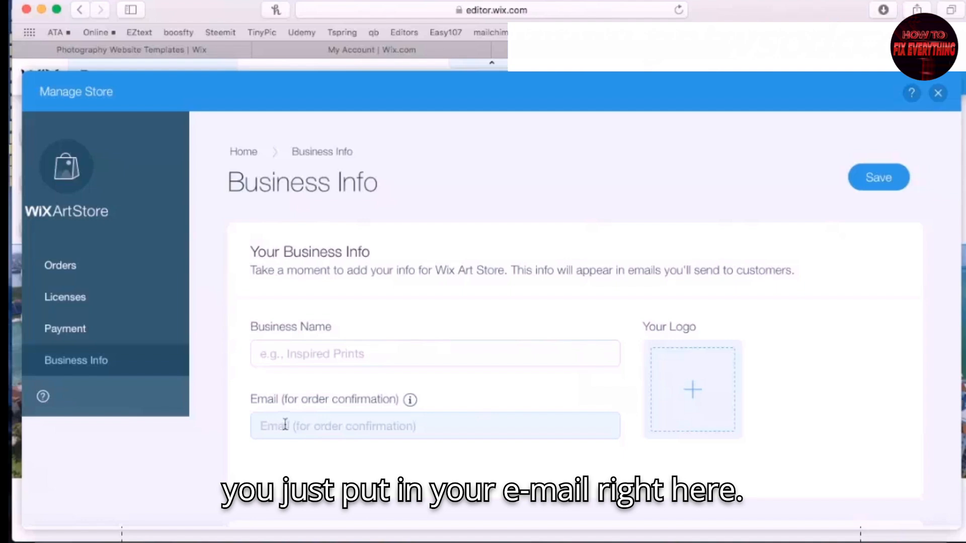
Turn the per-sale email alert off and back on, leaving it enabled
{"action": "scroll", "coordinate": [285, 425], "scroll_direction": "down", "scroll_amount": 5}
{"action": "scroll", "coordinate": [284, 427], "scroll_direction": "up", "scroll_amount": 3}
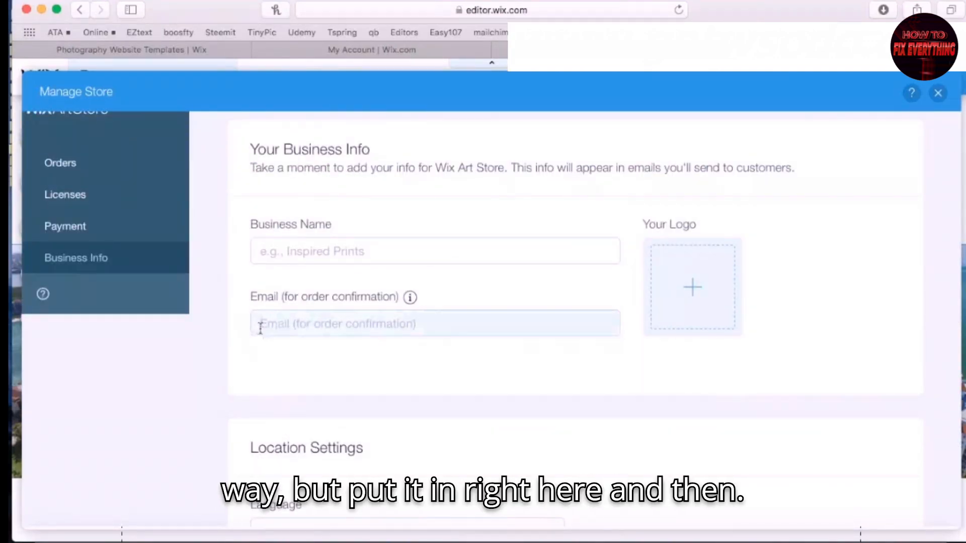
{"action": "scroll", "coordinate": [272, 325], "scroll_direction": "down", "scroll_amount": 10}
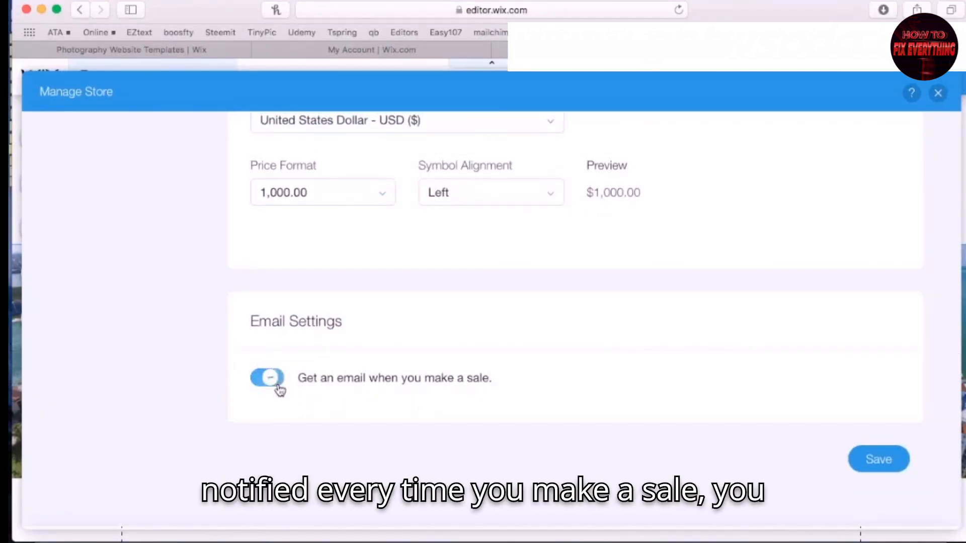
{"action": "left_click", "coordinate": [278, 387]}
{"action": "left_click", "coordinate": [267, 380]}
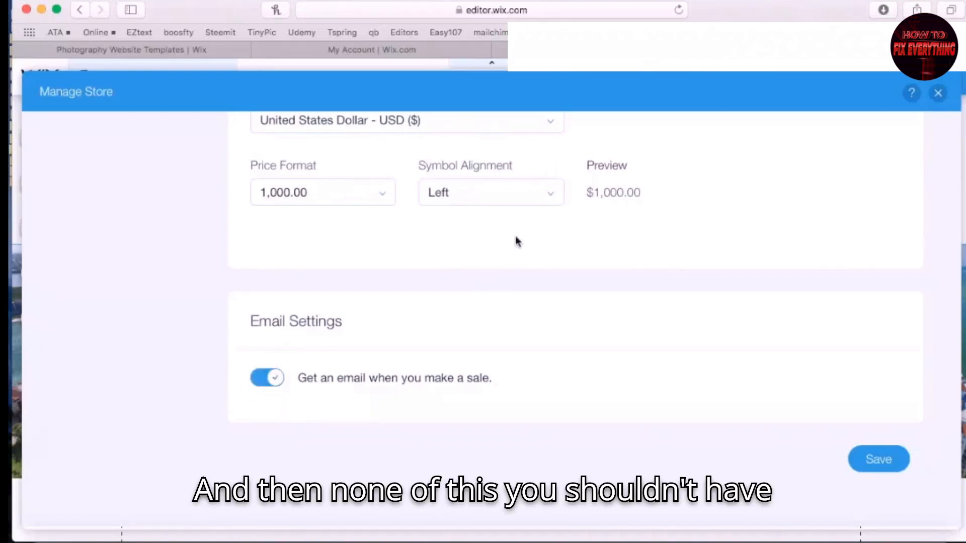
Check the store Currency list, keep USD, and go to the Orders page
{"action": "scroll", "coordinate": [479, 291], "scroll_direction": "up", "scroll_amount": 3}
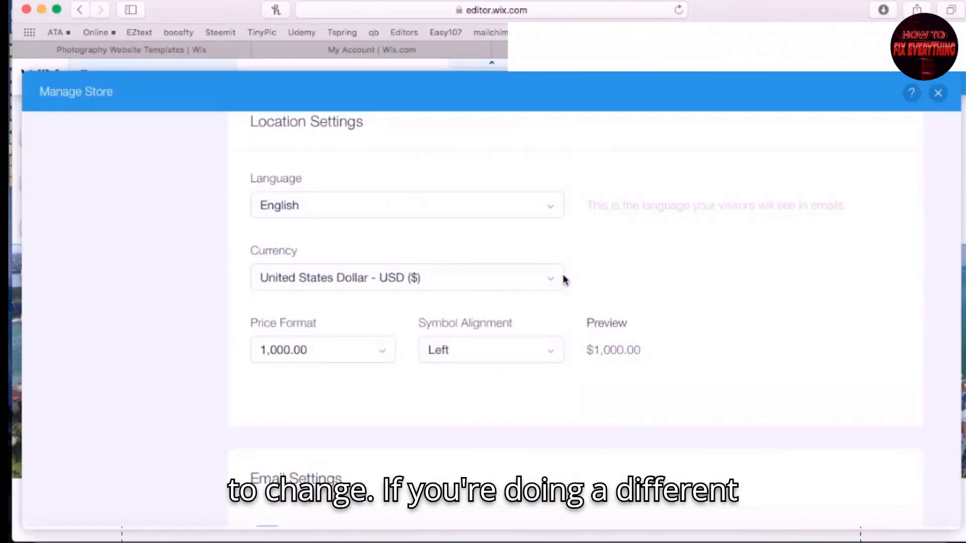
{"action": "left_click", "coordinate": [541, 281]}
{"action": "left_click", "coordinate": [583, 285]}
{"action": "scroll", "coordinate": [457, 375], "scroll_direction": "up", "scroll_amount": 10}
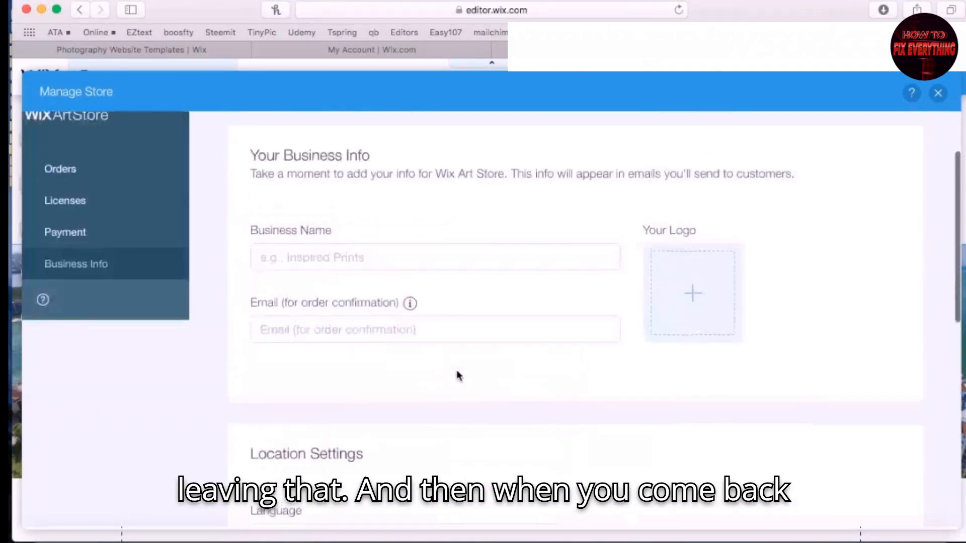
{"action": "left_click", "coordinate": [57, 266]}
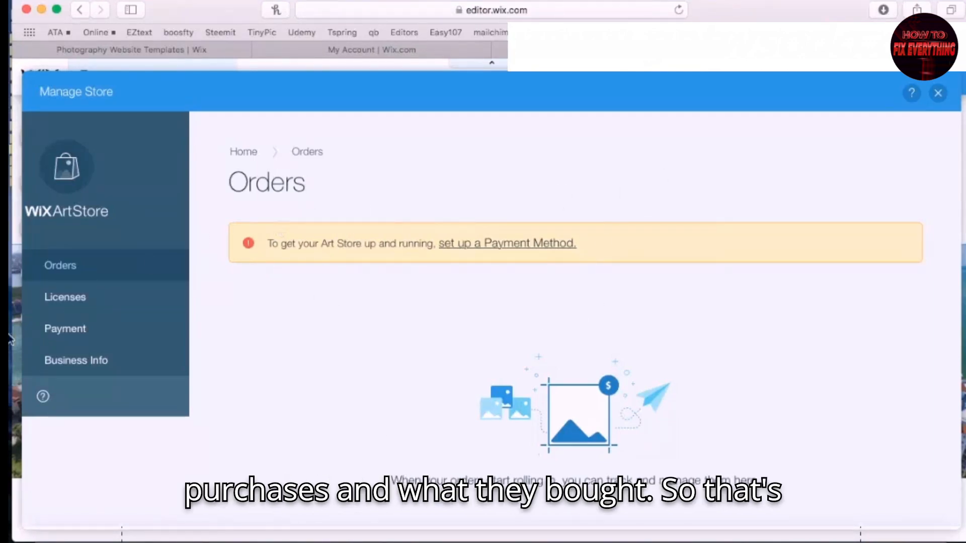
Look at the store's Licenses, then close Manage Store and the Art Store panel
{"action": "left_click", "coordinate": [84, 300]}
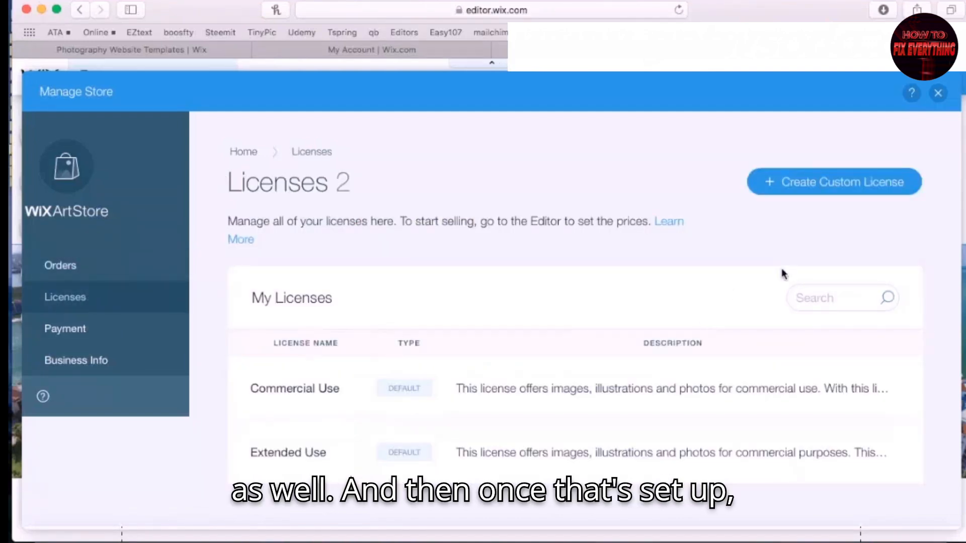
{"action": "left_click", "coordinate": [939, 93]}
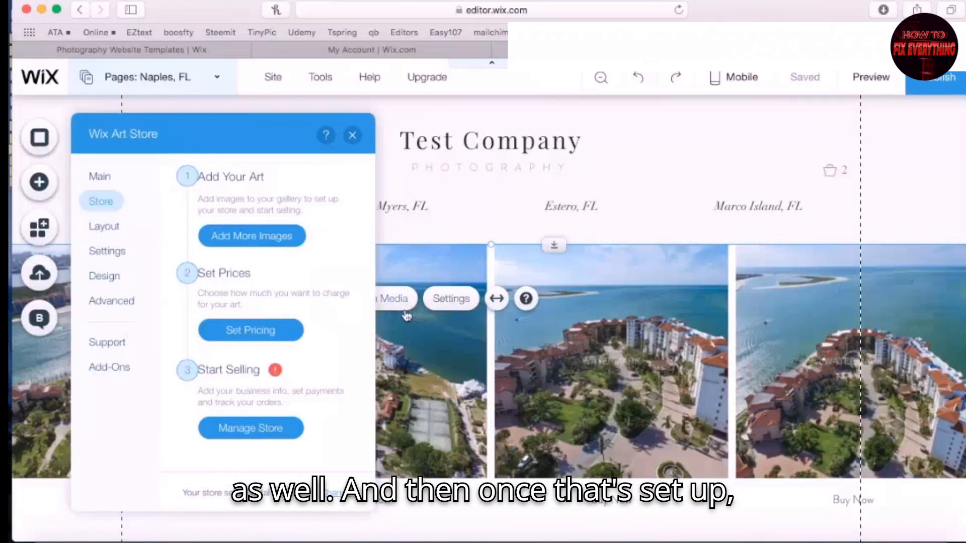
{"action": "left_click", "coordinate": [352, 134]}
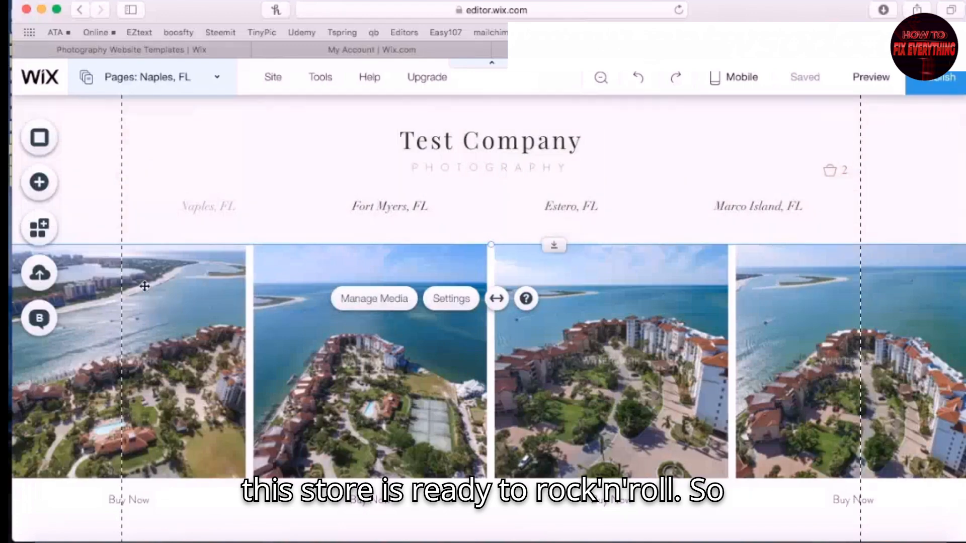
Preview the site, view the Fort Myers, FL page, and return to the editor
{"action": "left_click", "coordinate": [870, 78]}
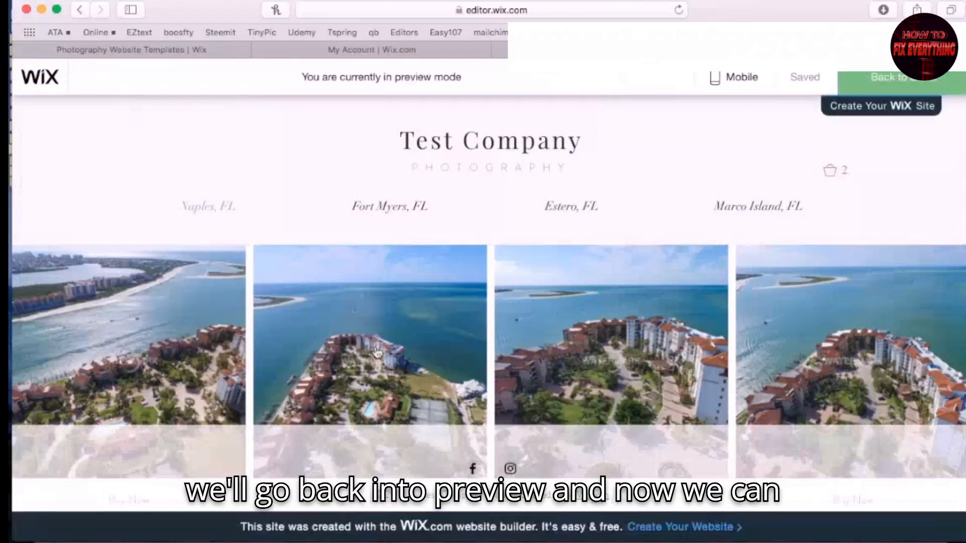
{"action": "scroll", "coordinate": [412, 327], "scroll_direction": "down", "scroll_amount": 4}
{"action": "scroll", "coordinate": [403, 264], "scroll_direction": "up", "scroll_amount": 4}
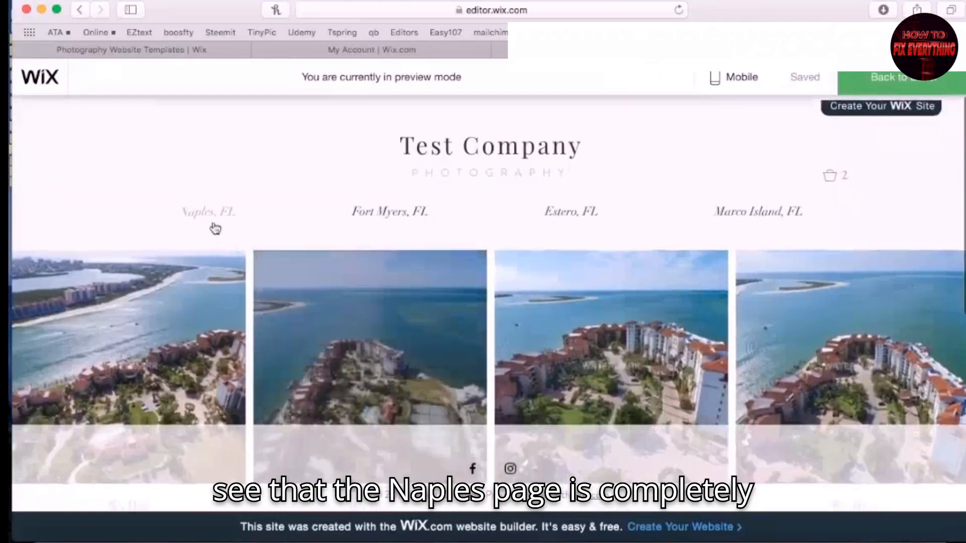
{"action": "scroll", "coordinate": [213, 211], "scroll_direction": "down", "scroll_amount": 7}
{"action": "scroll", "coordinate": [543, 356], "scroll_direction": "up", "scroll_amount": 3}
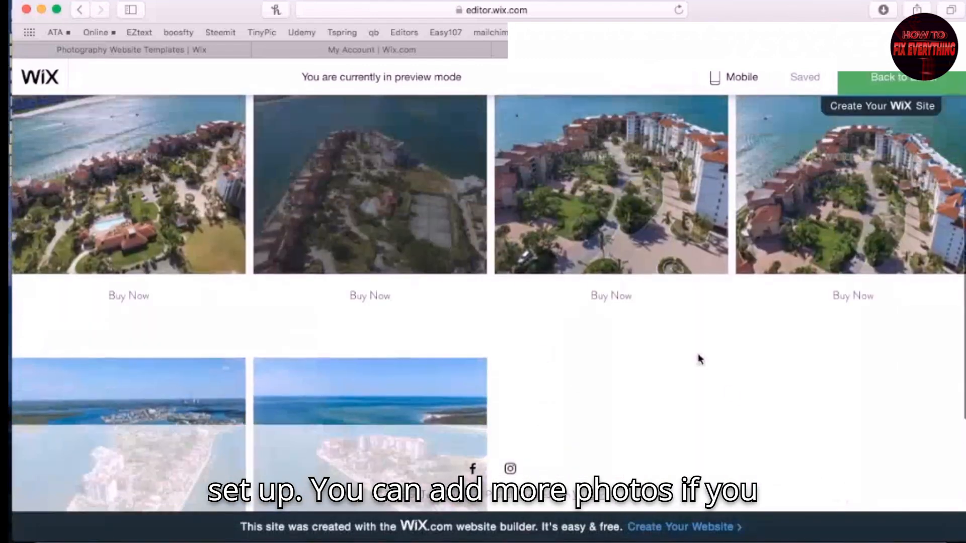
{"action": "scroll", "coordinate": [569, 299], "scroll_direction": "up", "scroll_amount": 4}
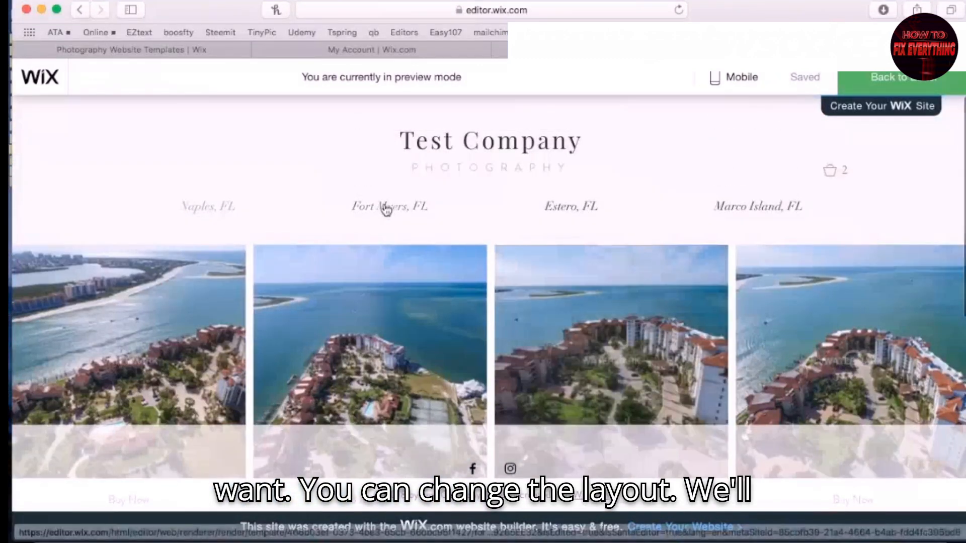
{"action": "left_click", "coordinate": [386, 209]}
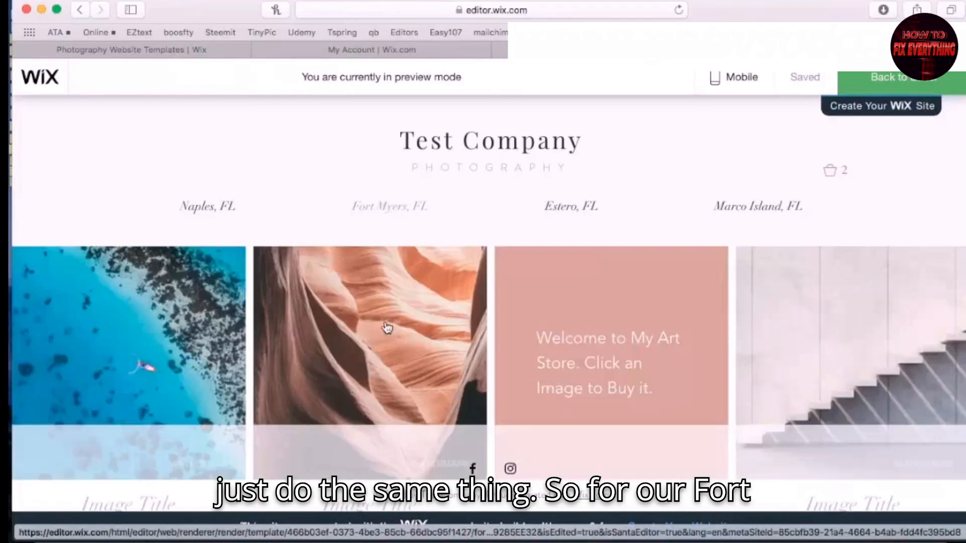
{"action": "scroll", "coordinate": [387, 326], "scroll_direction": "down", "scroll_amount": 5}
{"action": "scroll", "coordinate": [386, 328], "scroll_direction": "up", "scroll_amount": 5}
{"action": "left_click", "coordinate": [919, 88]}
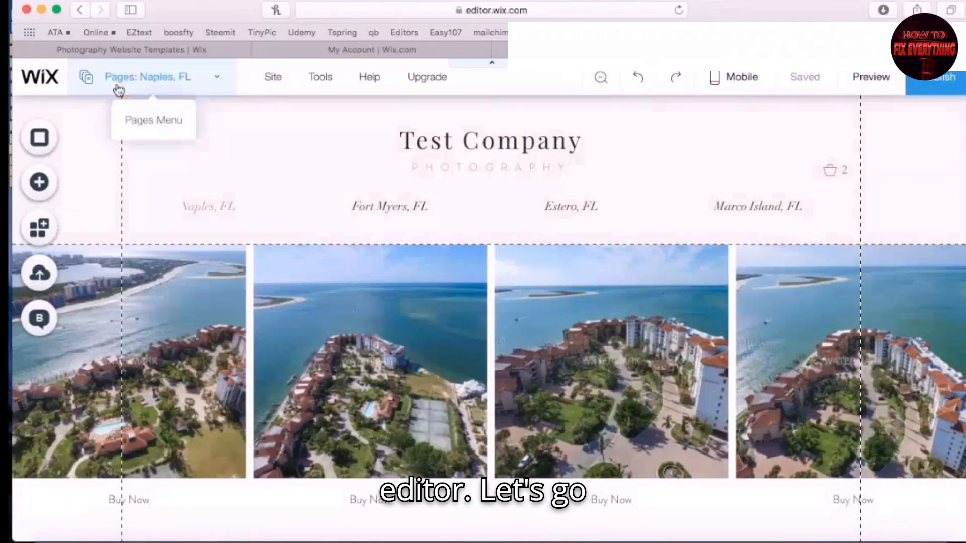
Switch to the Fort Myers, FL page and select its gallery
{"action": "left_click", "coordinate": [214, 78]}
{"action": "left_click", "coordinate": [211, 221]}
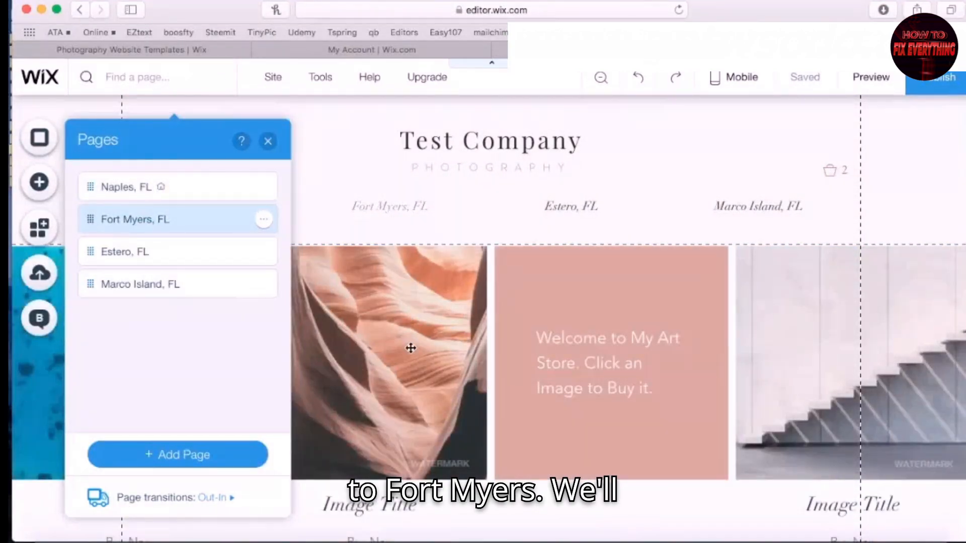
{"action": "left_click", "coordinate": [411, 348]}
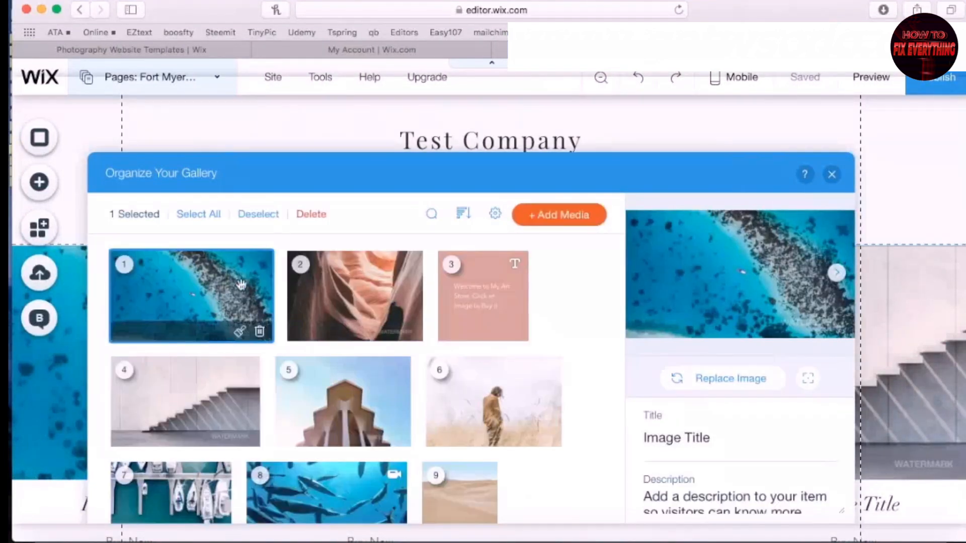
Select and delete all 12 template gallery items, check Add Media options, then close the organizer
{"action": "left_click", "coordinate": [200, 215]}
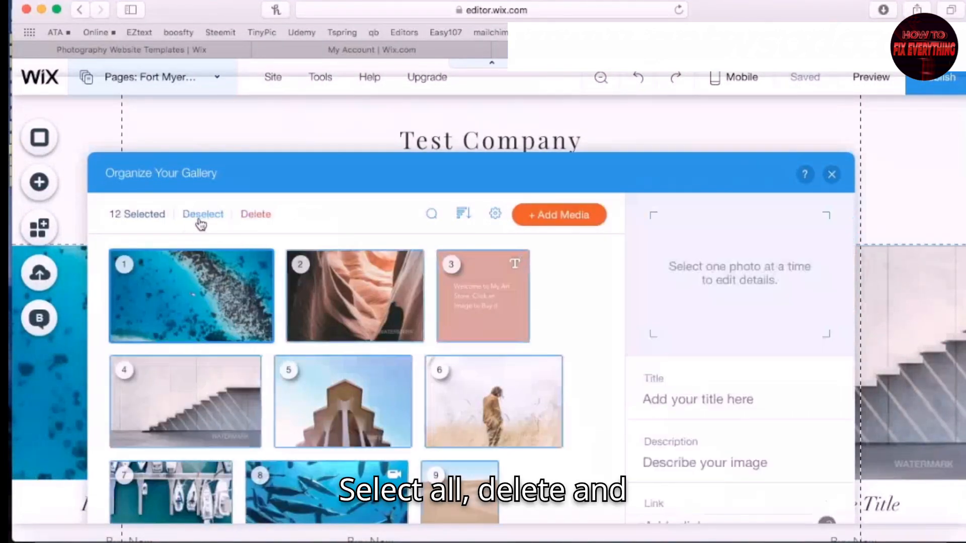
{"action": "left_click", "coordinate": [246, 215]}
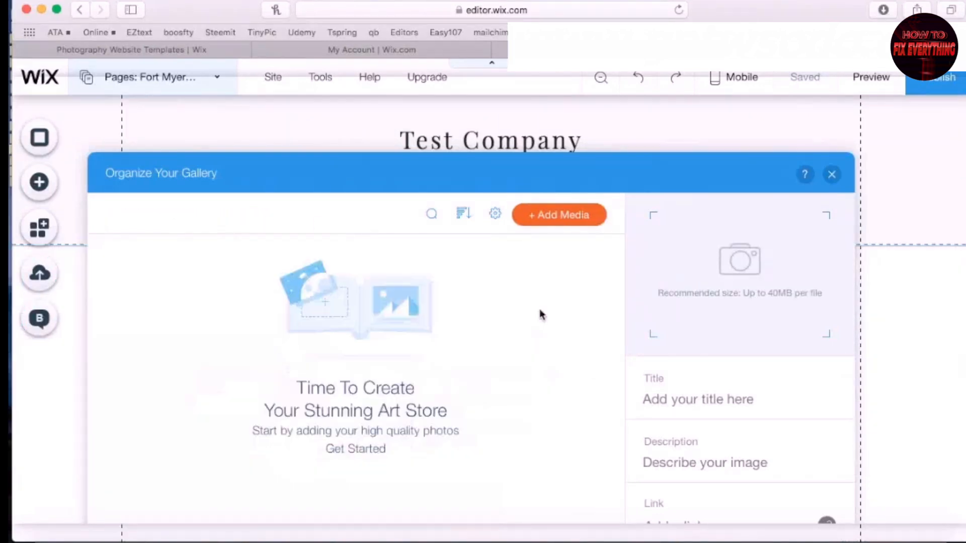
{"action": "left_click", "coordinate": [566, 221]}
{"action": "mouse_move", "coordinate": [562, 309]}
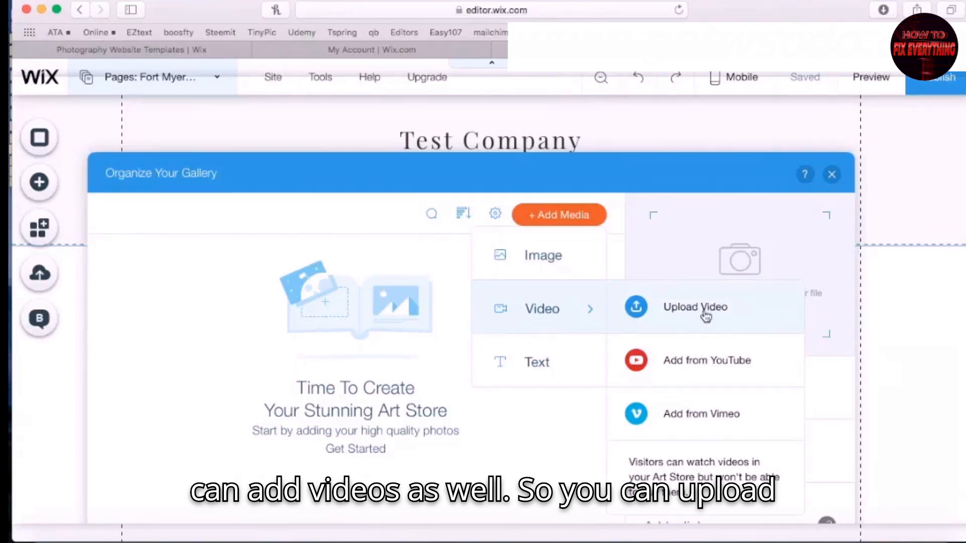
{"action": "left_click", "coordinate": [833, 174]}
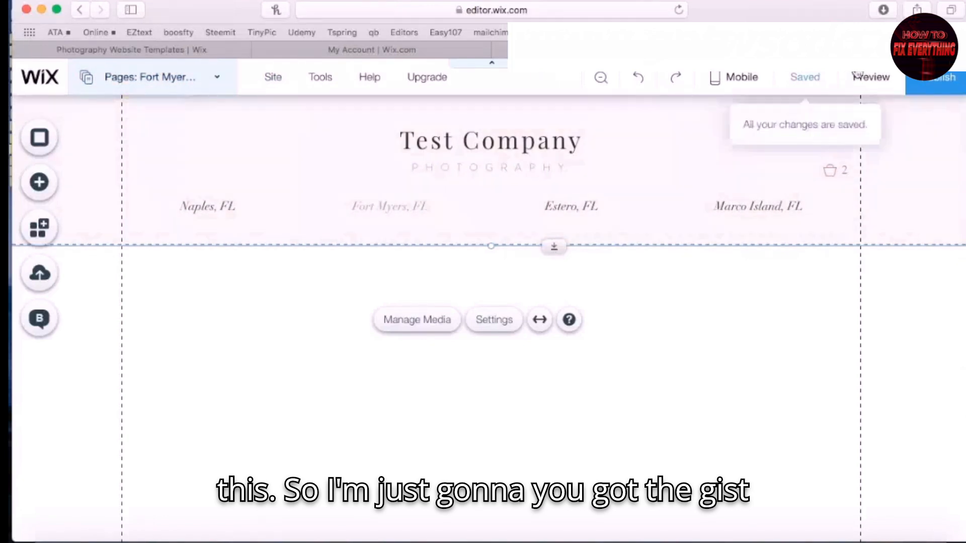
{"action": "left_click", "coordinate": [871, 77]}
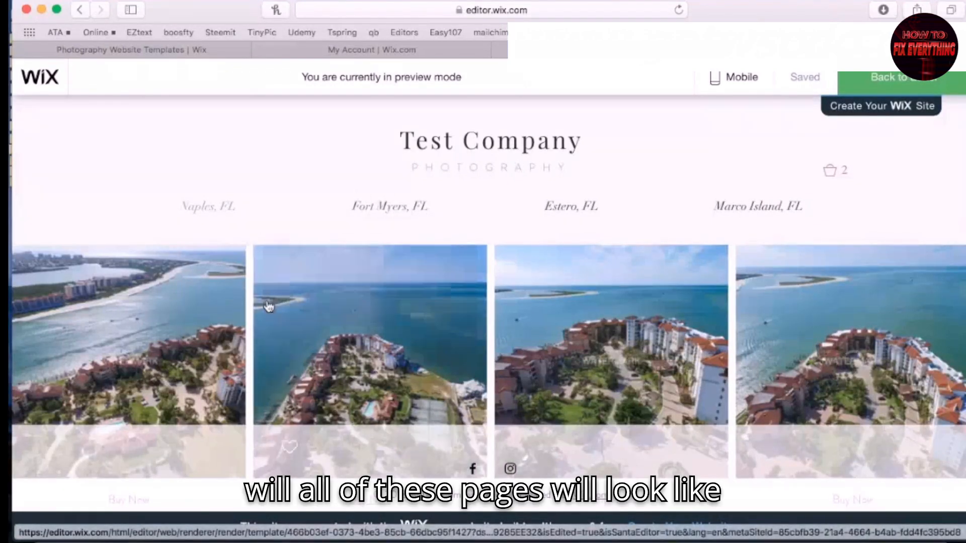
{"action": "scroll", "coordinate": [451, 316], "scroll_direction": "down", "scroll_amount": 6}
{"action": "scroll", "coordinate": [609, 324], "scroll_direction": "up", "scroll_amount": 6}
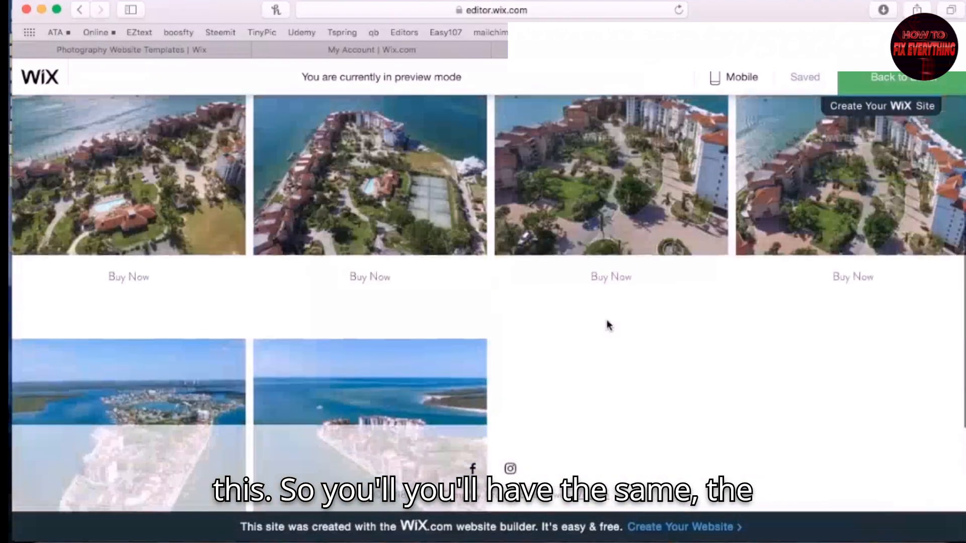
{"action": "scroll", "coordinate": [609, 327], "scroll_direction": "down", "scroll_amount": 1}
{"action": "scroll", "coordinate": [608, 327], "scroll_direction": "up", "scroll_amount": 2}
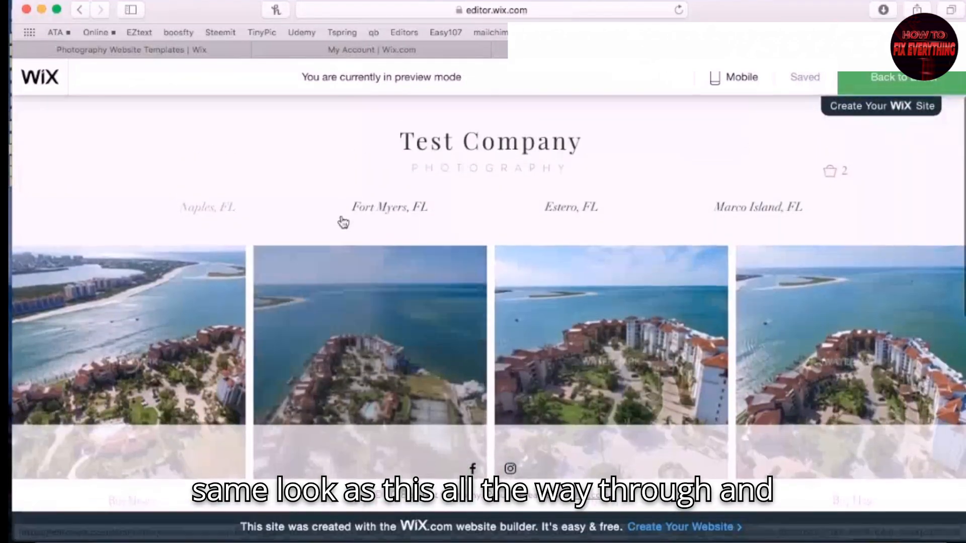
{"action": "left_click", "coordinate": [829, 171]}
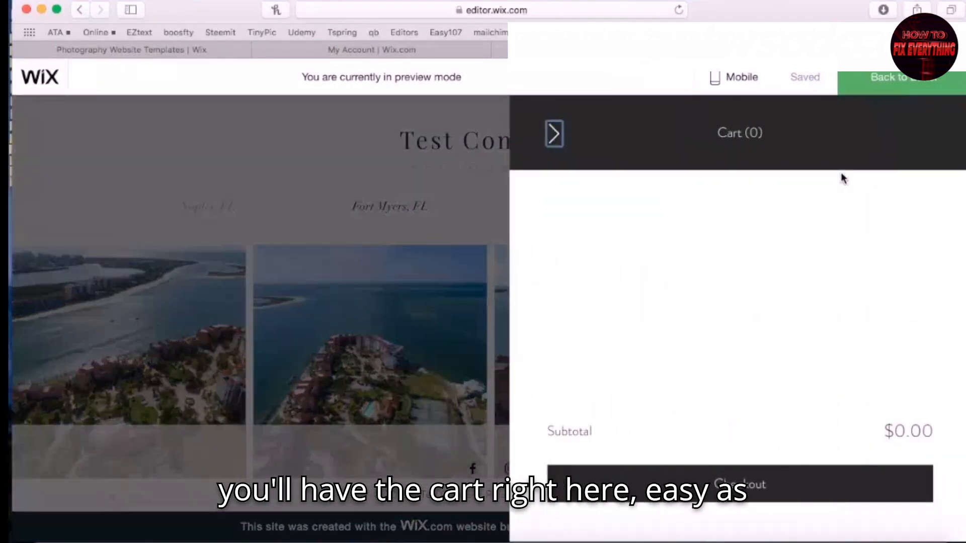
{"action": "left_click", "coordinate": [553, 134]}
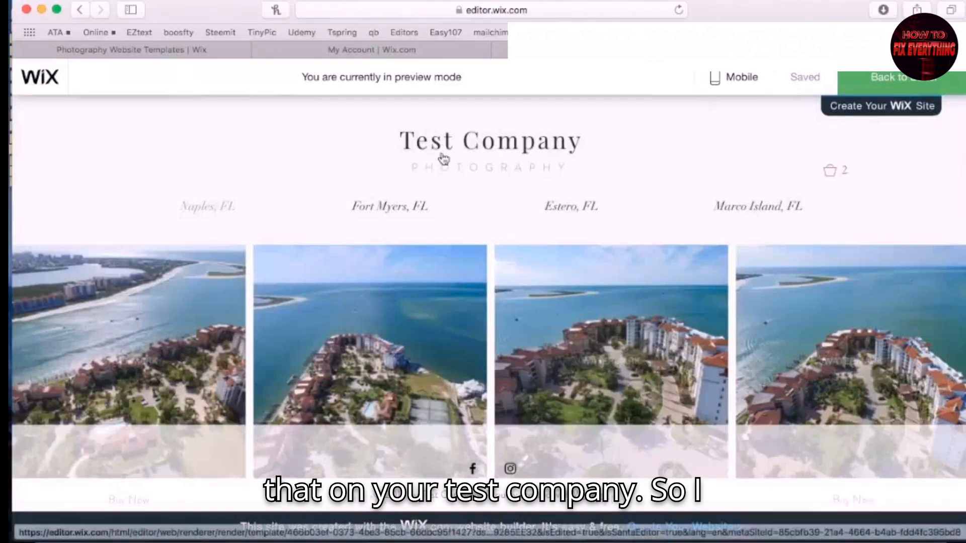
{"action": "scroll", "coordinate": [488, 158], "scroll_direction": "down", "scroll_amount": 10}
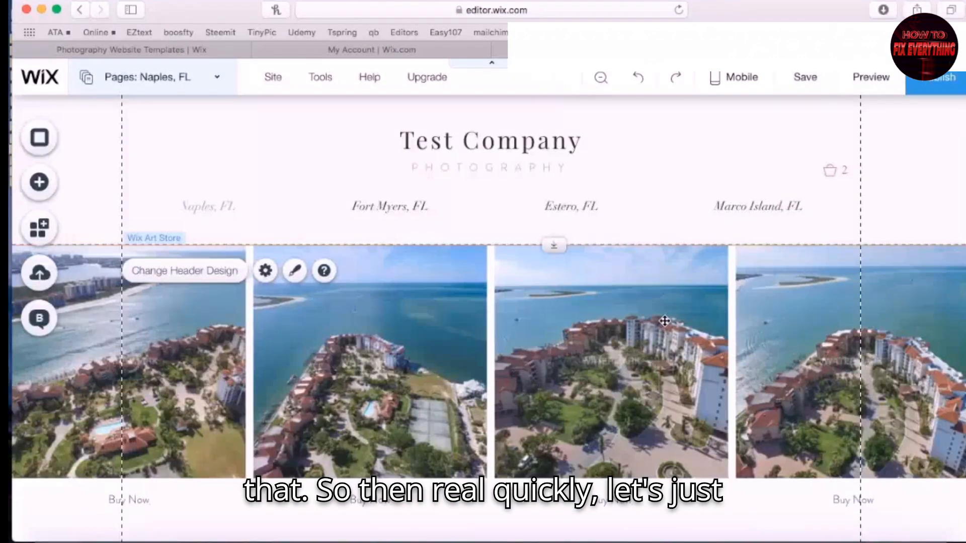
Switch to the mobile editor, dismiss its welcome message, and look over the layout
{"action": "left_click", "coordinate": [732, 78]}
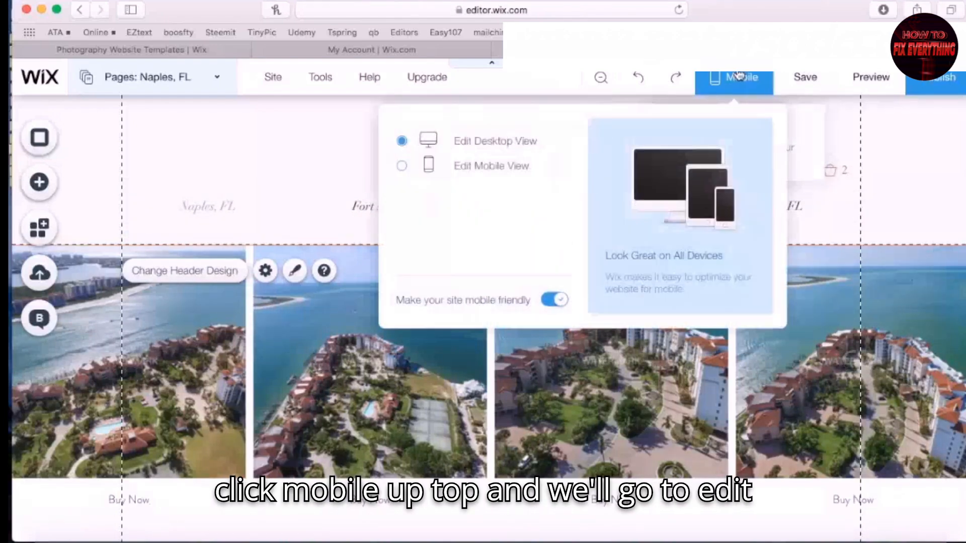
{"action": "left_click", "coordinate": [484, 173]}
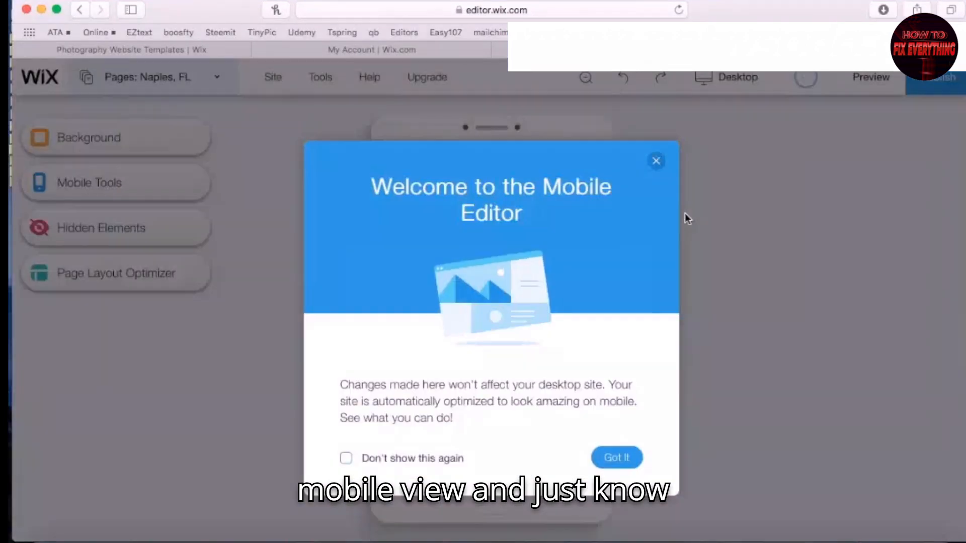
{"action": "left_click", "coordinate": [615, 457]}
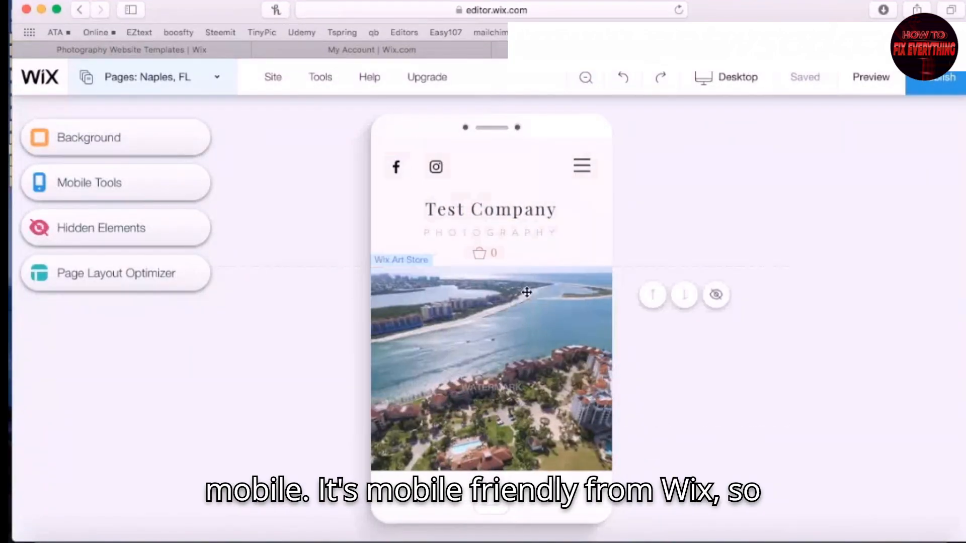
{"action": "scroll", "coordinate": [538, 371], "scroll_direction": "down", "scroll_amount": 10}
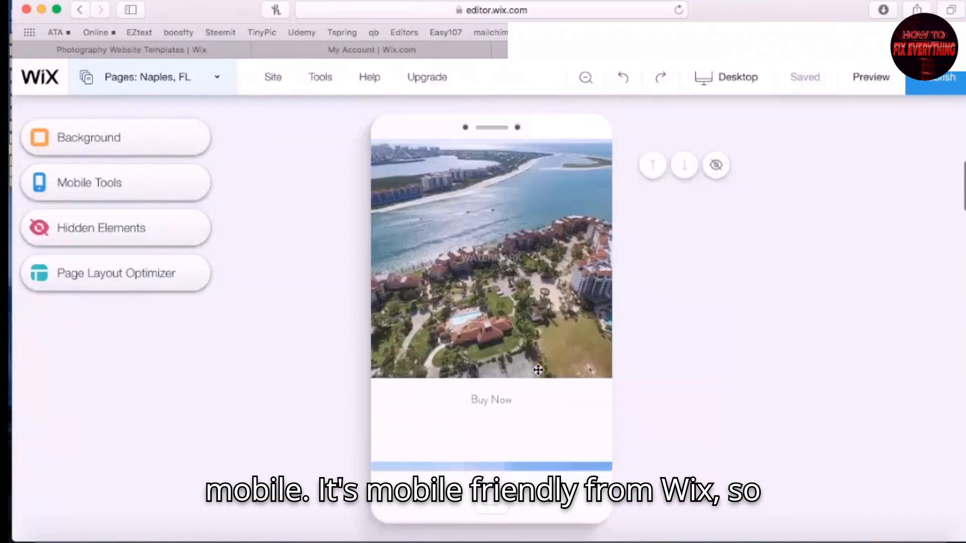
{"action": "scroll", "coordinate": [537, 371], "scroll_direction": "down", "scroll_amount": 5}
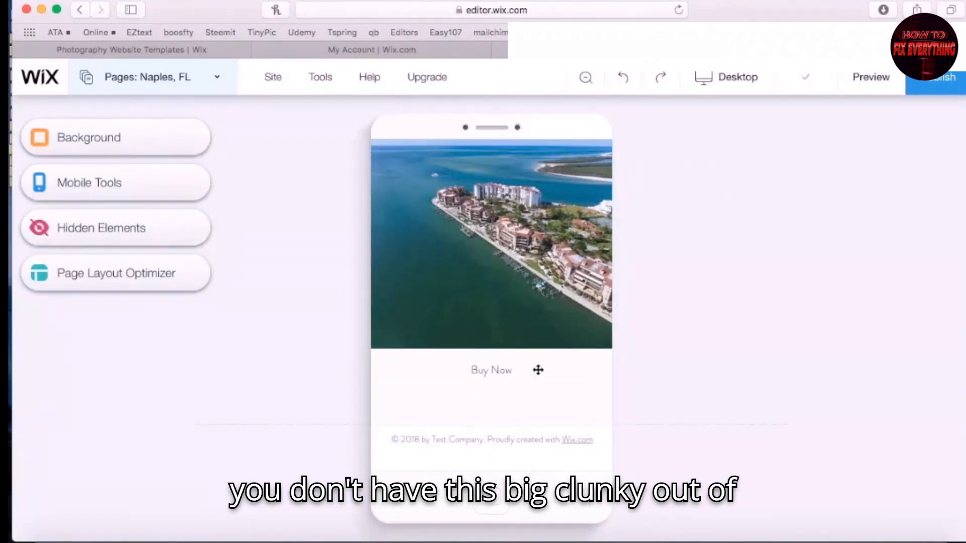
{"action": "scroll", "coordinate": [538, 371], "scroll_direction": "up", "scroll_amount": 15}
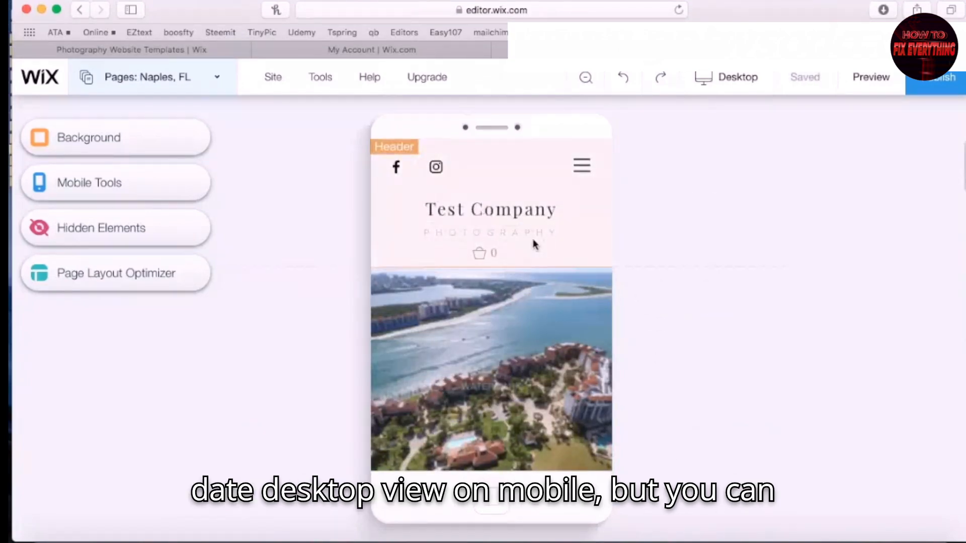
{"action": "scroll", "coordinate": [554, 322], "scroll_direction": "down", "scroll_amount": 1}
{"action": "scroll", "coordinate": [479, 256], "scroll_direction": "up", "scroll_amount": 1}
Move the Test Company title, PHOTOGRAPHY subtitle and cart icon up, and shorten the header
{"action": "left_click_drag", "start_coordinate": [477, 209], "coordinate": [477, 196]}
{"action": "left_click_drag", "start_coordinate": [547, 235], "coordinate": [548, 224]}
{"action": "left_click_drag", "start_coordinate": [494, 252], "coordinate": [493, 241]}
{"action": "left_click", "coordinate": [539, 261]}
{"action": "left_click_drag", "start_coordinate": [542, 271], "coordinate": [548, 251]}
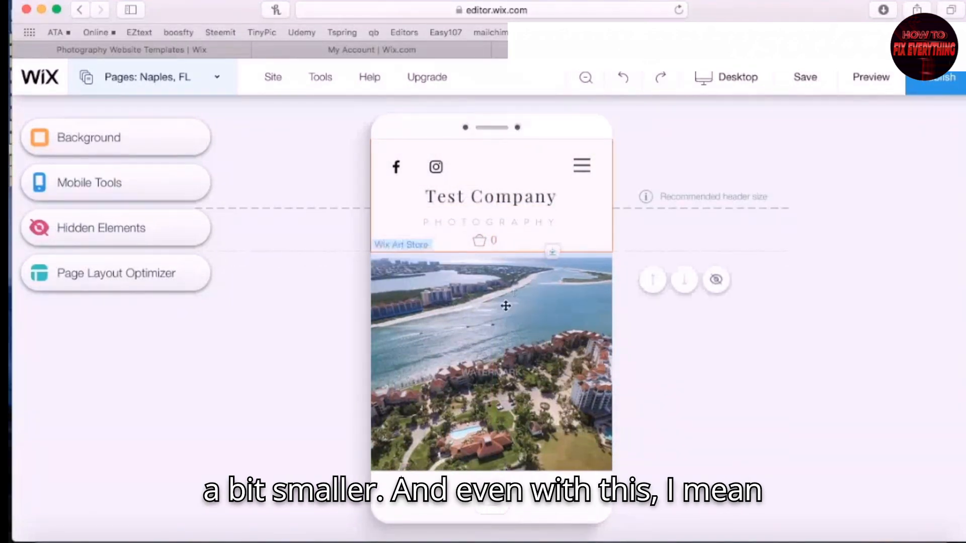
Narrow the first beach photo to width 294
{"action": "left_click", "coordinate": [461, 336]}
{"action": "left_click_drag", "start_coordinate": [371, 251], "coordinate": [379, 262]}
{"action": "left_click_drag", "start_coordinate": [612, 260], "coordinate": [606, 262]}
{"action": "scroll", "coordinate": [465, 329], "scroll_direction": "down", "scroll_amount": 5}
{"action": "scroll", "coordinate": [465, 329], "scroll_direction": "down", "scroll_amount": 2}
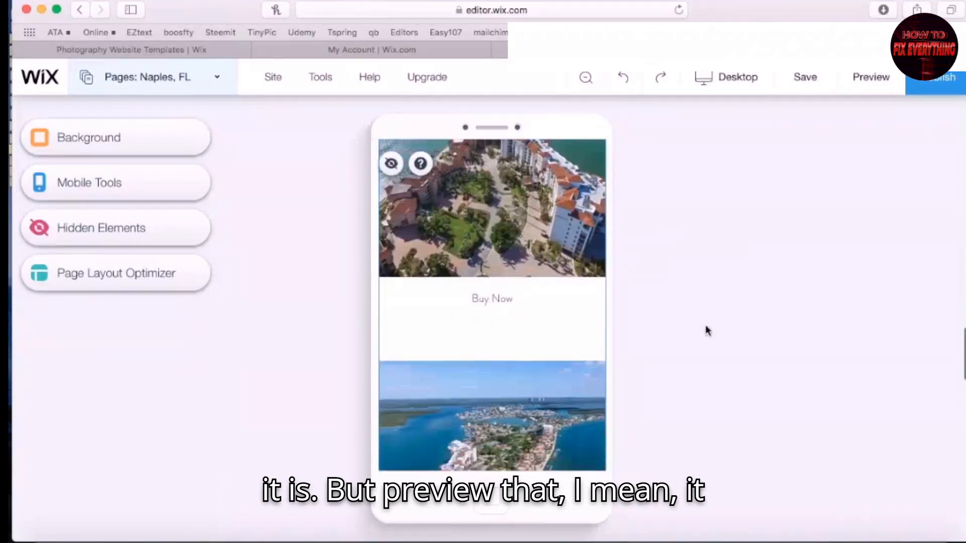
Preview the mobile site, then return to editing the desktop view
{"action": "left_click", "coordinate": [882, 76]}
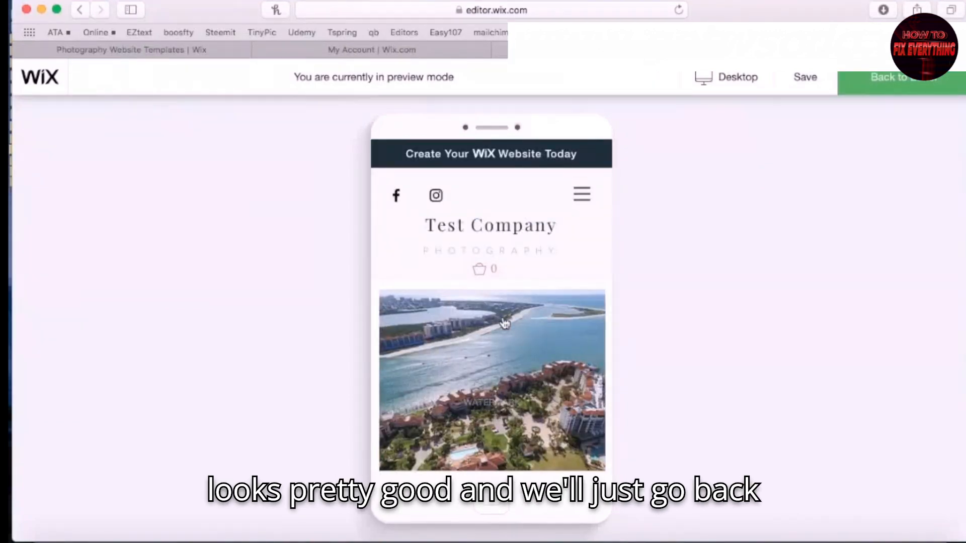
{"action": "left_click", "coordinate": [913, 80]}
{"action": "left_click", "coordinate": [656, 162]}
{"action": "left_click", "coordinate": [745, 81]}
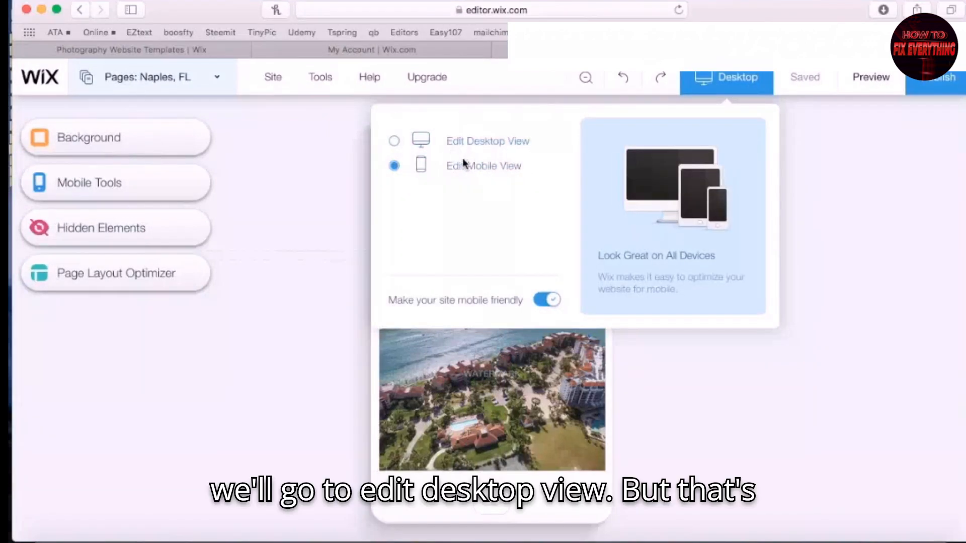
{"action": "left_click", "coordinate": [465, 143]}
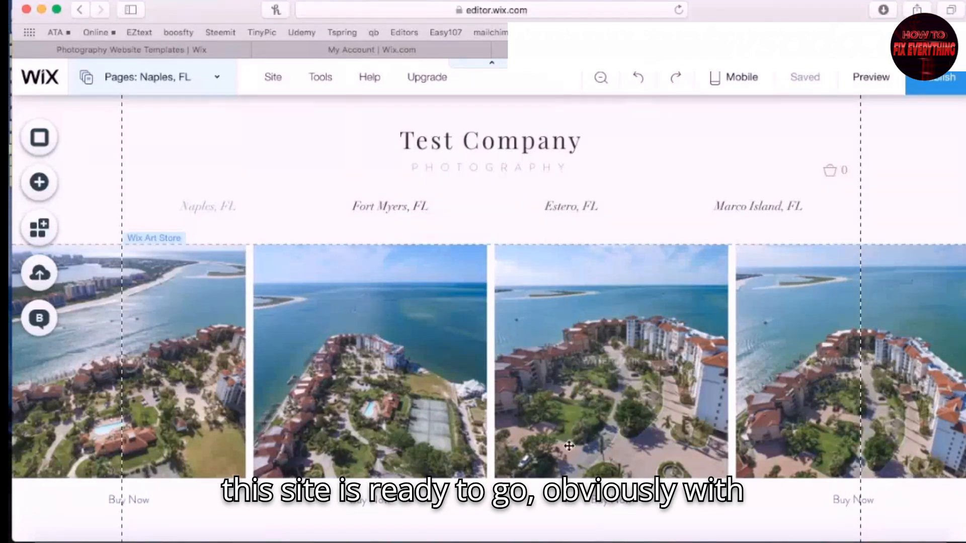
Look over the Naples, FL page, confirm changes show Saved, and publish the site
{"action": "scroll", "coordinate": [484, 338], "scroll_direction": "down", "scroll_amount": 10}
{"action": "scroll", "coordinate": [278, 340], "scroll_direction": "up", "scroll_amount": 10}
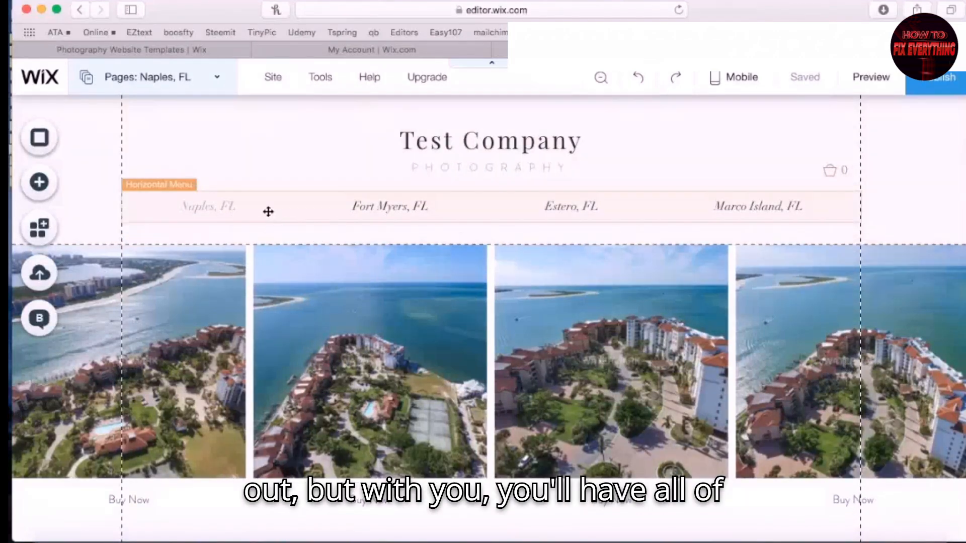
{"action": "scroll", "coordinate": [619, 364], "scroll_direction": "down", "scroll_amount": 1}
{"action": "scroll", "coordinate": [619, 364], "scroll_direction": "down", "scroll_amount": 10}
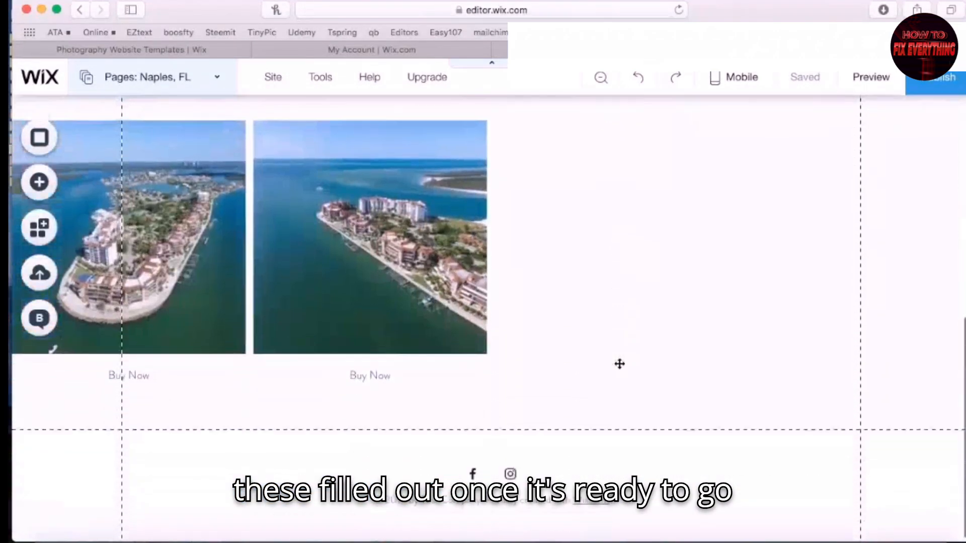
{"action": "scroll", "coordinate": [619, 362], "scroll_direction": "up", "scroll_amount": 10}
{"action": "scroll", "coordinate": [498, 349], "scroll_direction": "down", "scroll_amount": 10}
{"action": "scroll", "coordinate": [497, 350], "scroll_direction": "up", "scroll_amount": 10}
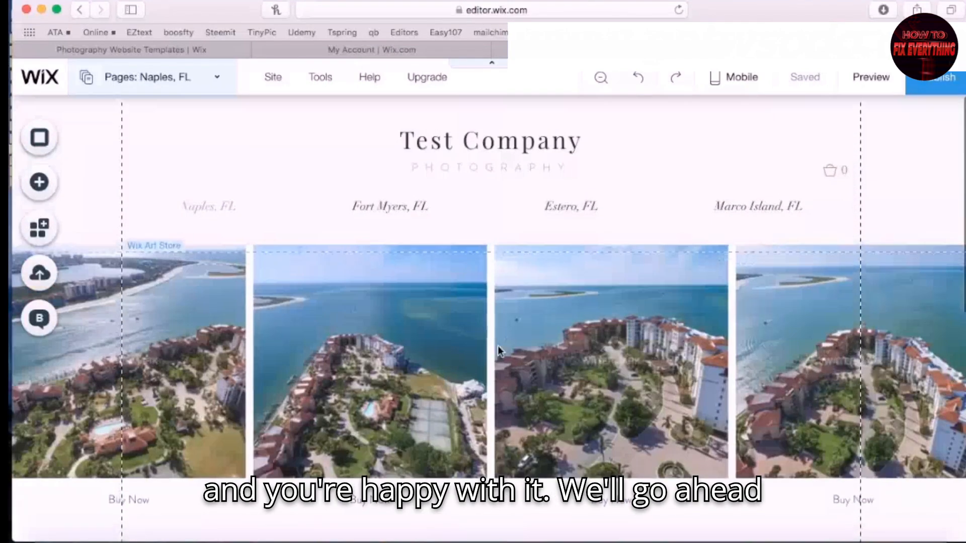
{"action": "mouse_move", "coordinate": [805, 81]}
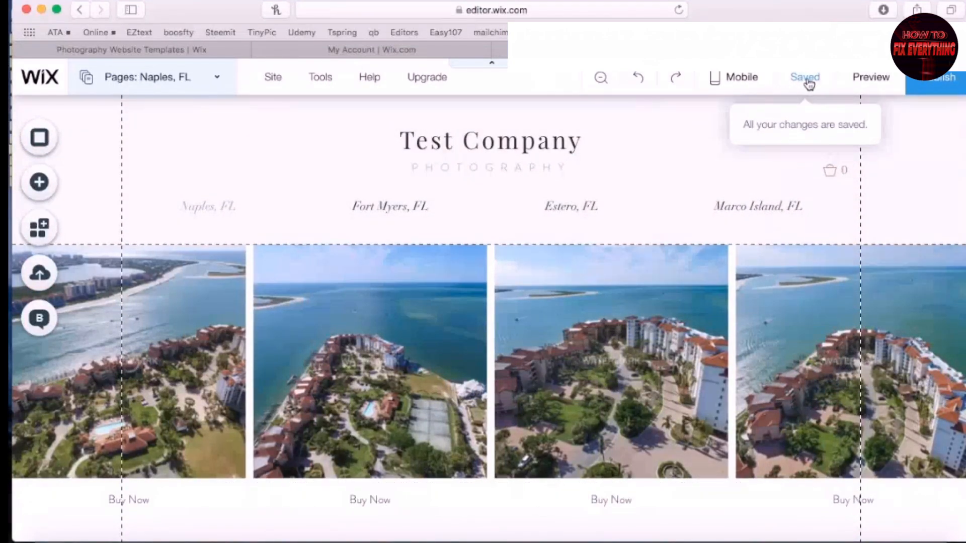
{"action": "left_click", "coordinate": [937, 82]}
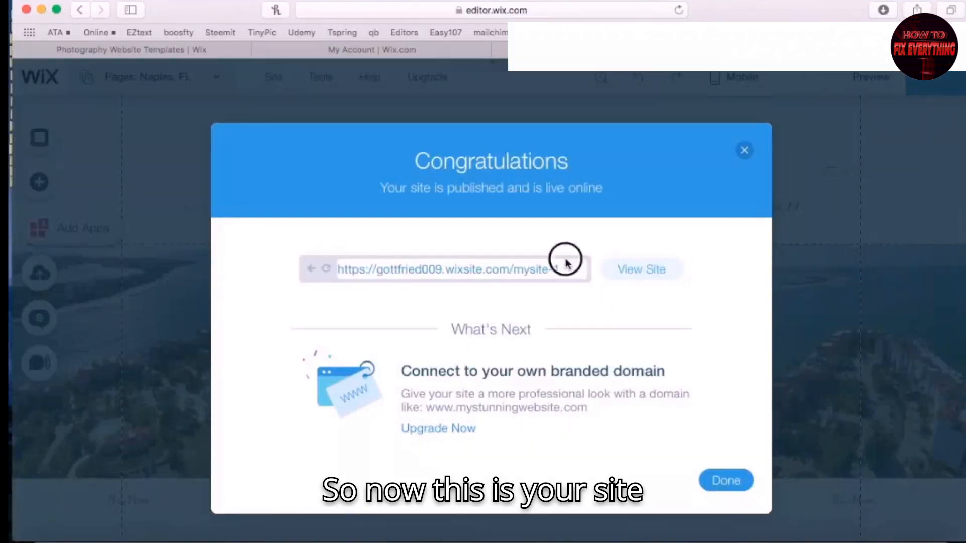
Select the full wixsite.com address in the Congratulations dialog and copy it
{"action": "left_click", "coordinate": [553, 272]}
{"action": "left_click", "coordinate": [405, 272]}
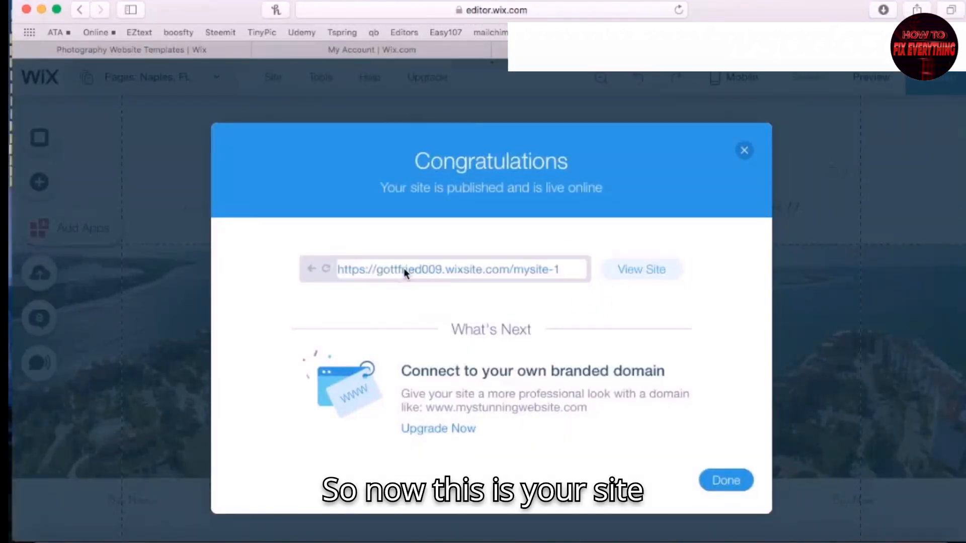
{"action": "left_click_drag", "start_coordinate": [561, 270], "coordinate": [327, 268]}
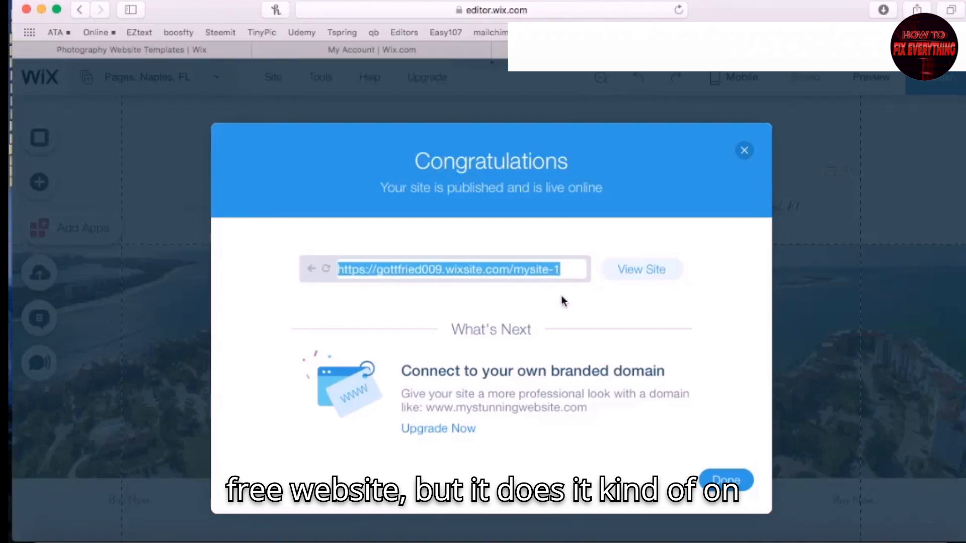
{"action": "left_click", "coordinate": [576, 274]}
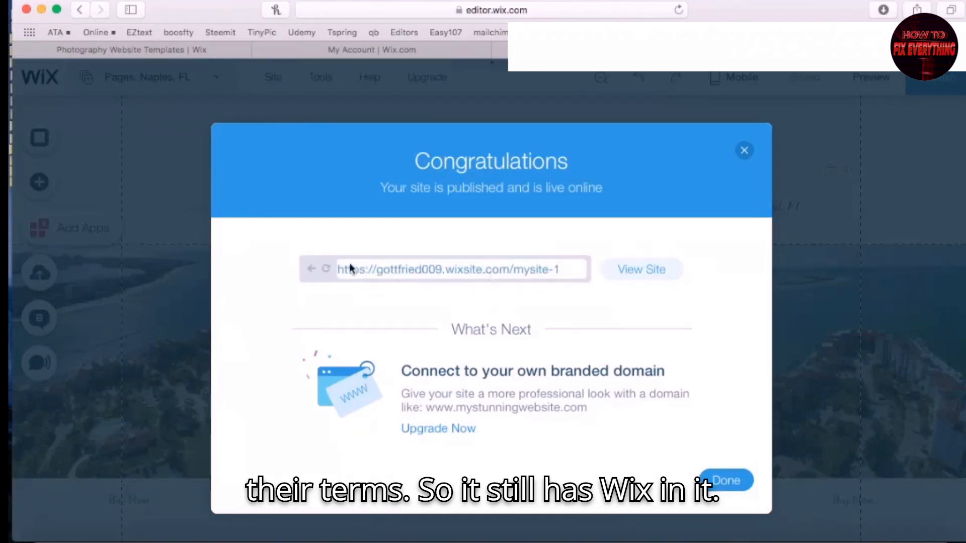
{"action": "left_click_drag", "start_coordinate": [571, 270], "coordinate": [335, 261]}
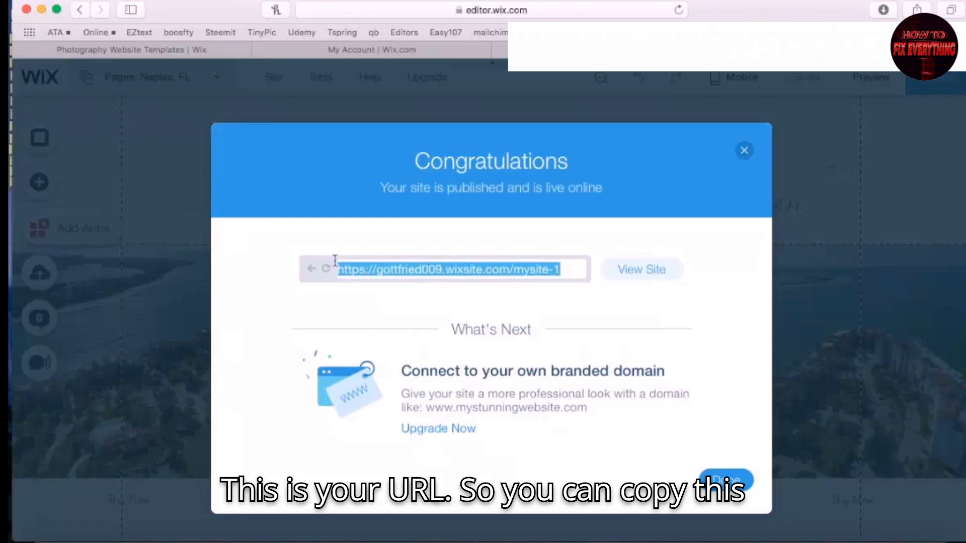
{"action": "right_click", "coordinate": [398, 274]}
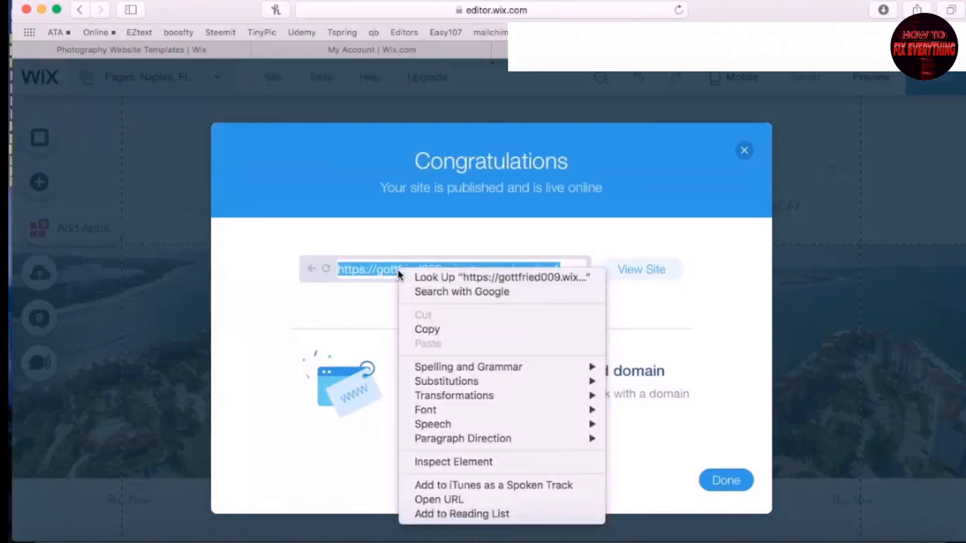
{"action": "left_click", "coordinate": [451, 330]}
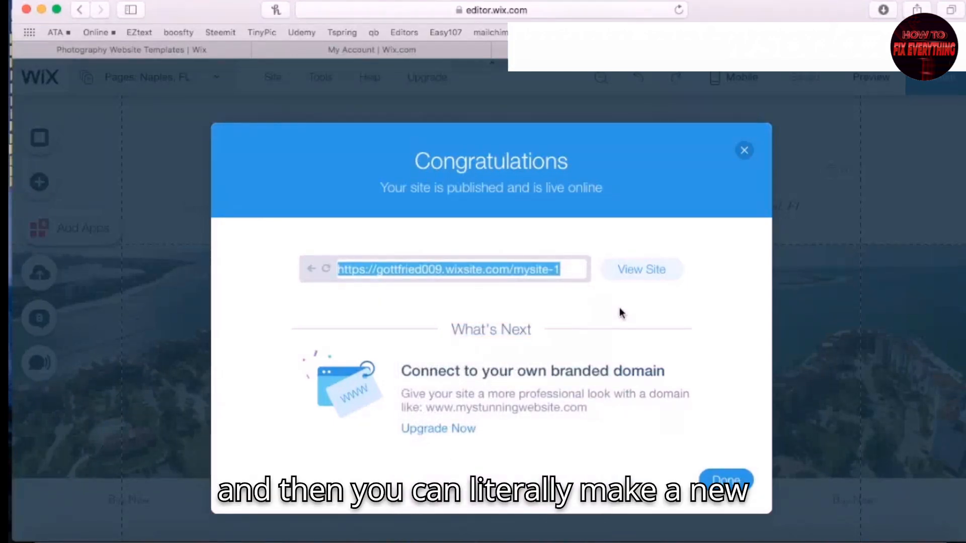
Paste the copied wixsite.com address into a new tab and load the live site
{"action": "key", "text": "super+t"}
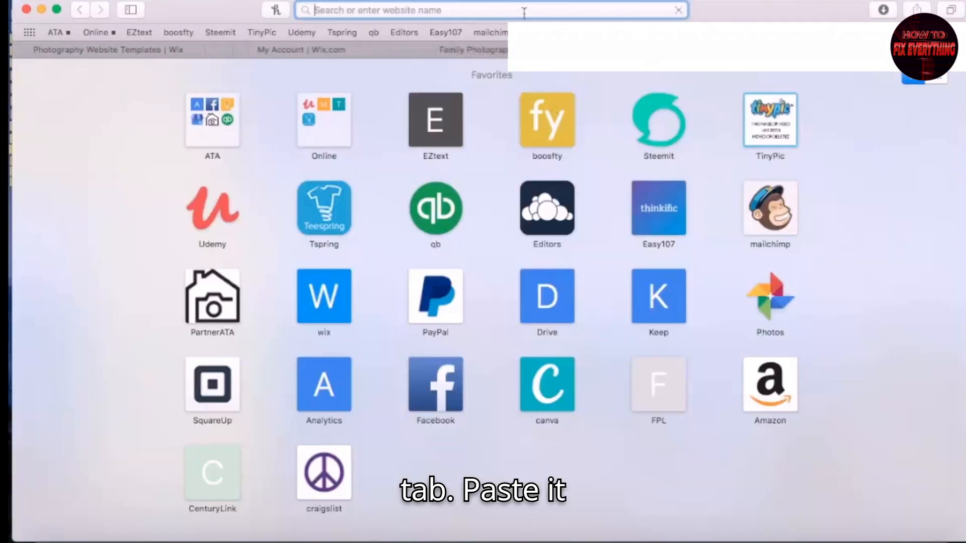
{"action": "right_click", "coordinate": [501, 10]}
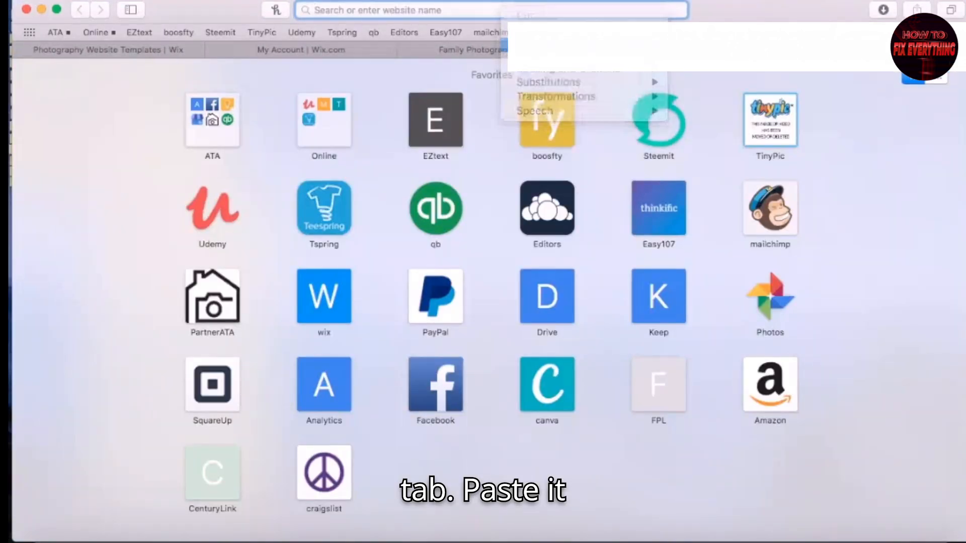
{"action": "left_click", "coordinate": [534, 45]}
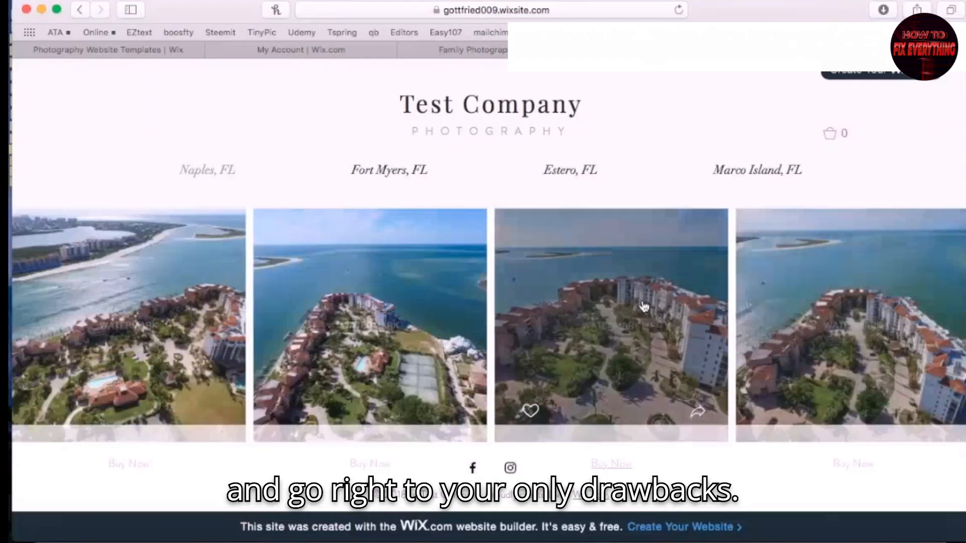
Scroll through the live Test Company site's location galleries
{"action": "scroll", "coordinate": [641, 306], "scroll_direction": "down", "scroll_amount": 8}
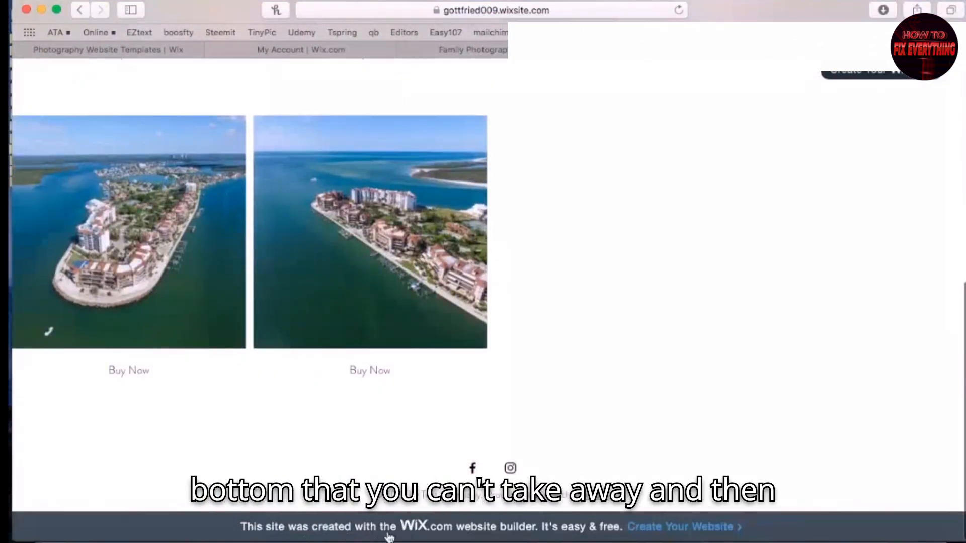
{"action": "scroll", "coordinate": [737, 432], "scroll_direction": "up", "scroll_amount": 5}
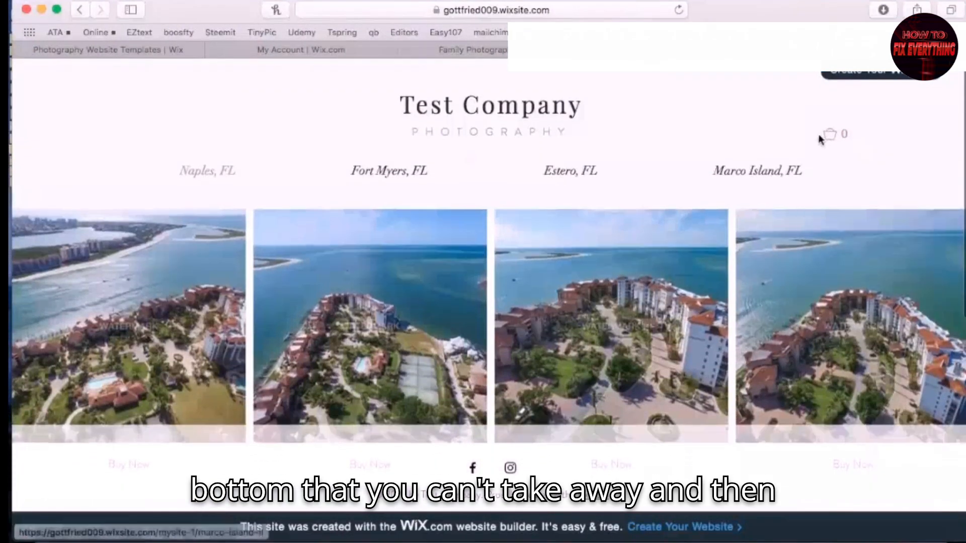
{"action": "mouse_move", "coordinate": [840, 85]}
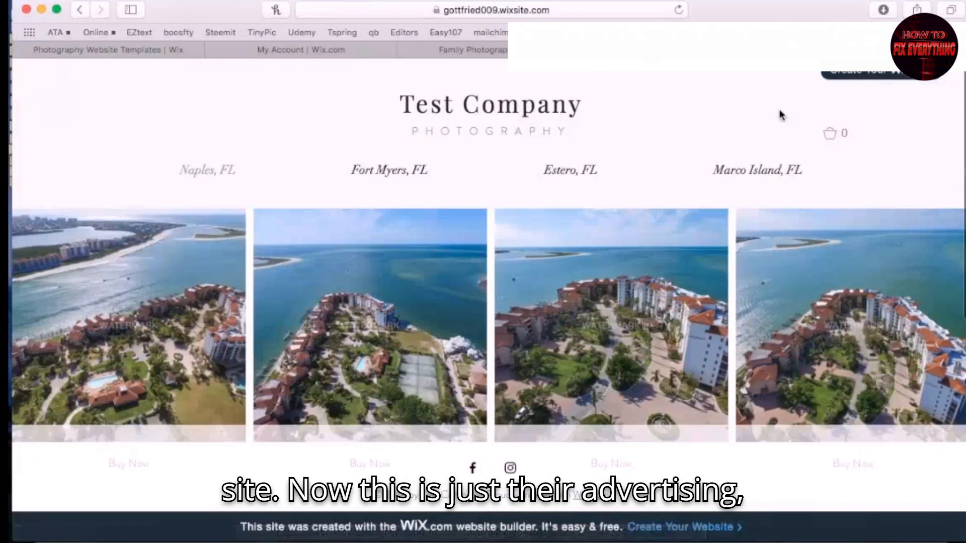
{"action": "scroll", "coordinate": [781, 116], "scroll_direction": "down", "scroll_amount": 7}
{"action": "scroll", "coordinate": [781, 116], "scroll_direction": "up", "scroll_amount": 7}
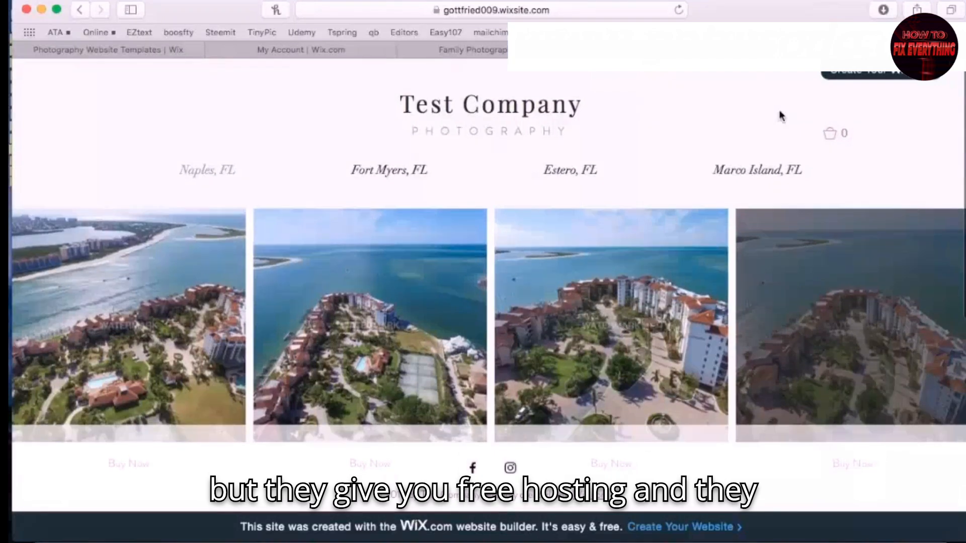
{"action": "scroll", "coordinate": [781, 116], "scroll_direction": "down", "scroll_amount": 7}
{"action": "scroll", "coordinate": [539, 233], "scroll_direction": "up", "scroll_amount": 7}
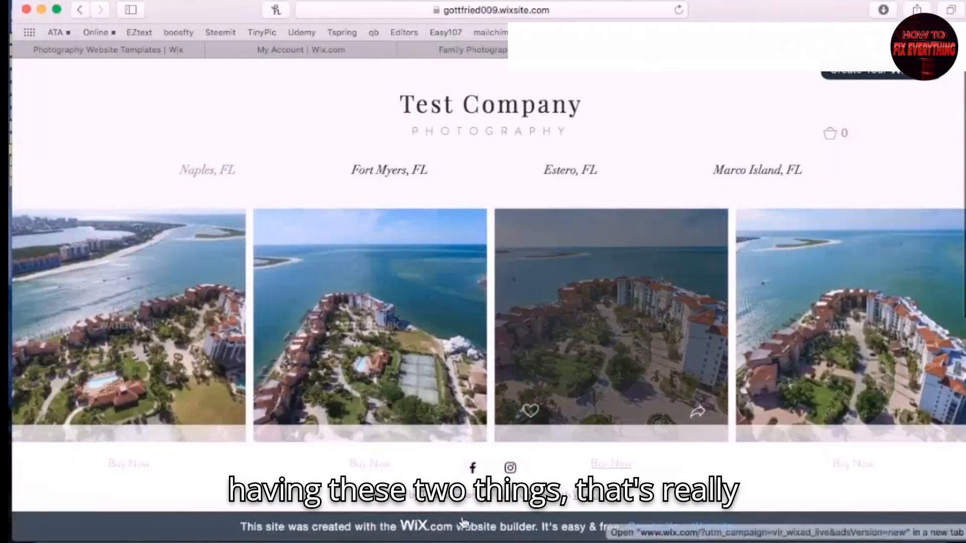
{"action": "scroll", "coordinate": [752, 161], "scroll_direction": "down", "scroll_amount": 7}
{"action": "scroll", "coordinate": [756, 164], "scroll_direction": "up", "scroll_amount": 7}
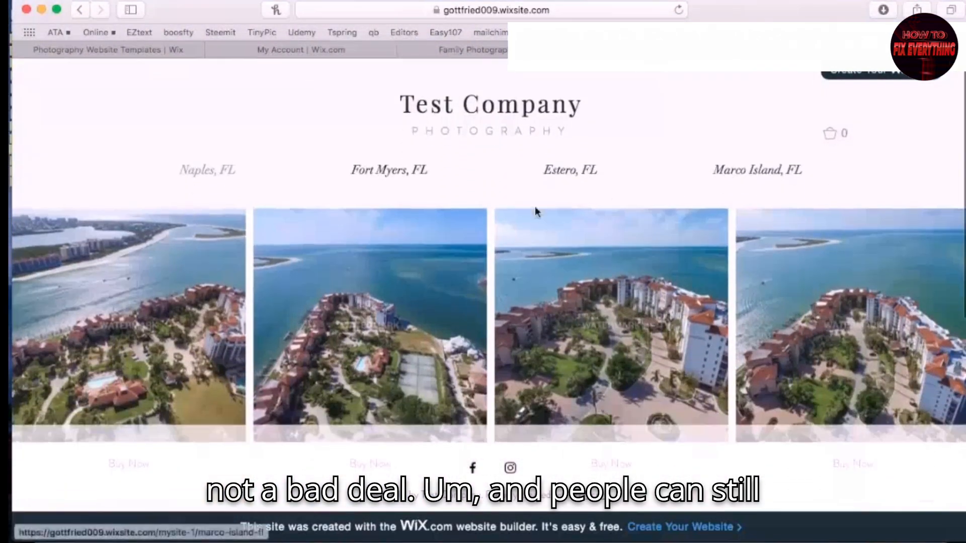
View a photo's licence pricing, close it, and select the site URL in the address bar
{"action": "left_click", "coordinate": [315, 284]}
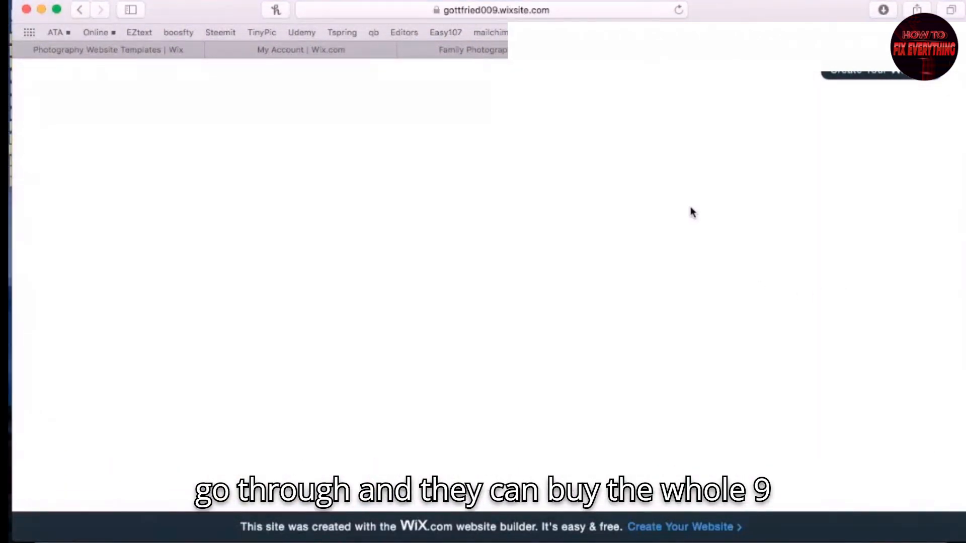
{"action": "scroll", "coordinate": [723, 238], "scroll_direction": "down", "scroll_amount": 3}
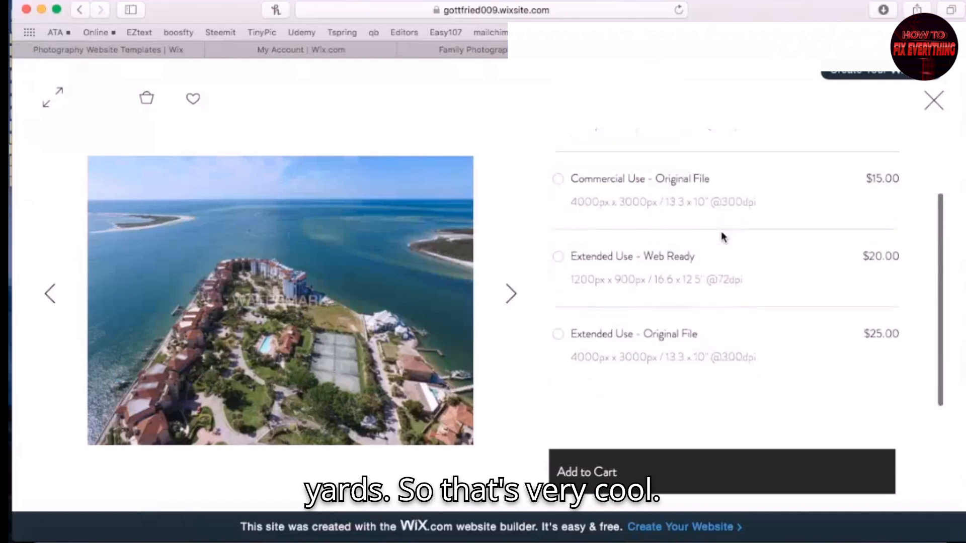
{"action": "scroll", "coordinate": [723, 237], "scroll_direction": "up", "scroll_amount": 5}
{"action": "left_click", "coordinate": [934, 101]}
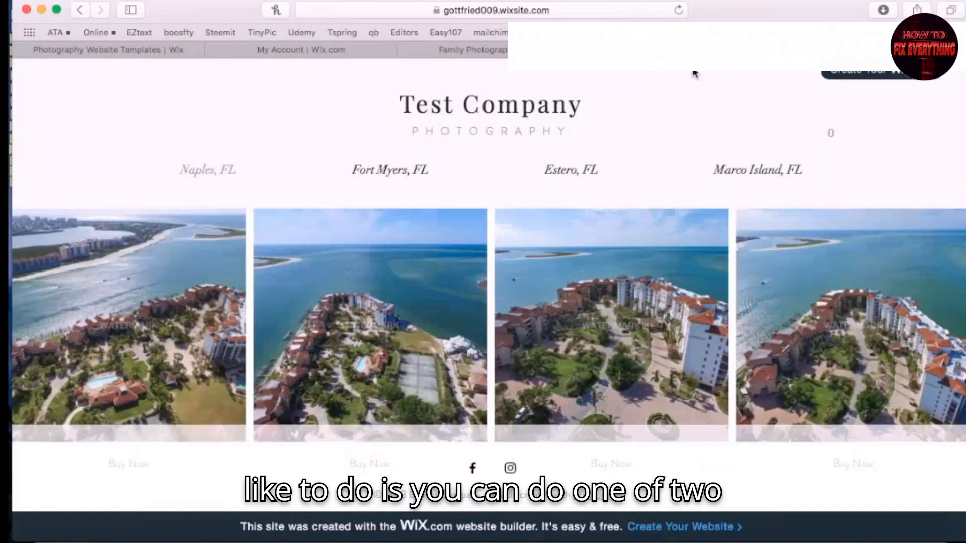
{"action": "left_click", "coordinate": [593, 11]}
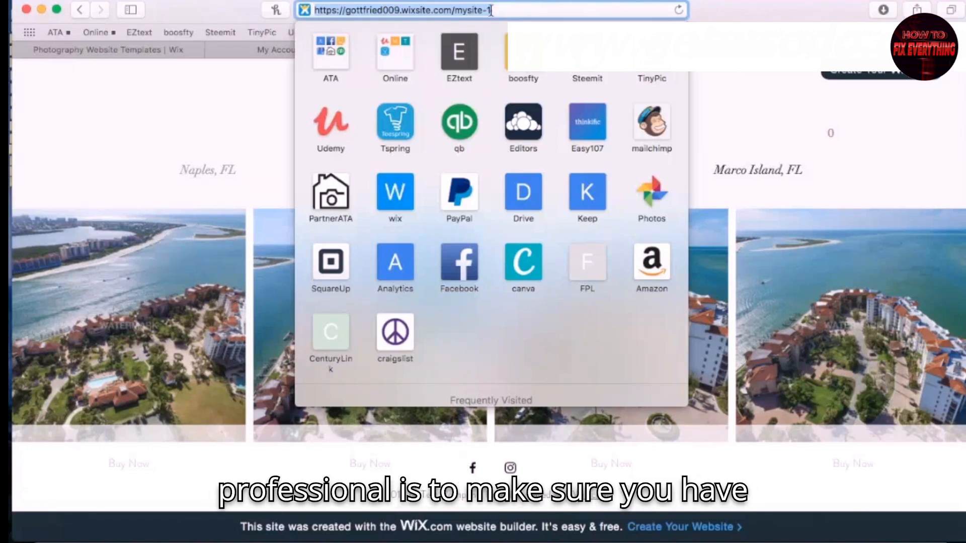
Copy the live site's web address from the address bar
{"action": "right_click", "coordinate": [461, 14]}
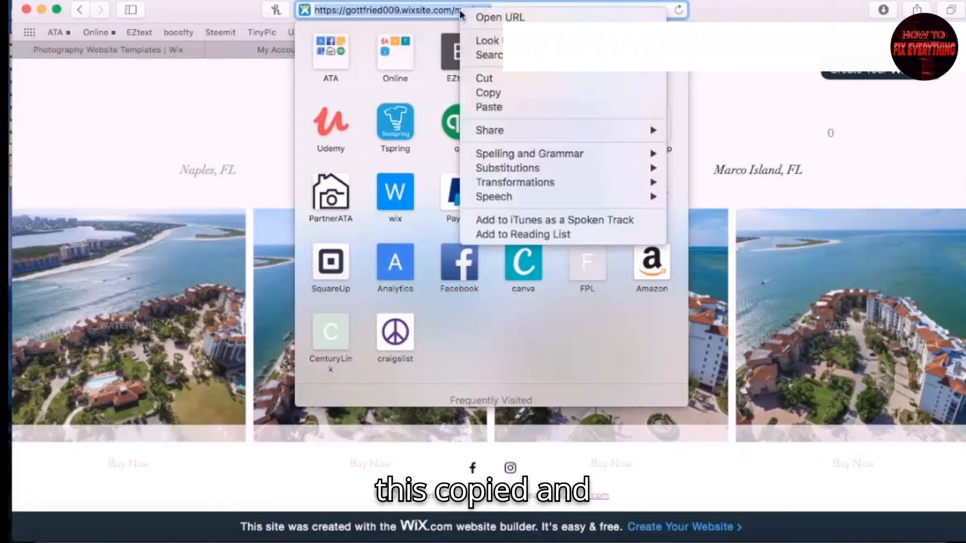
{"action": "left_click", "coordinate": [496, 93]}
{"action": "left_click", "coordinate": [761, 13]}
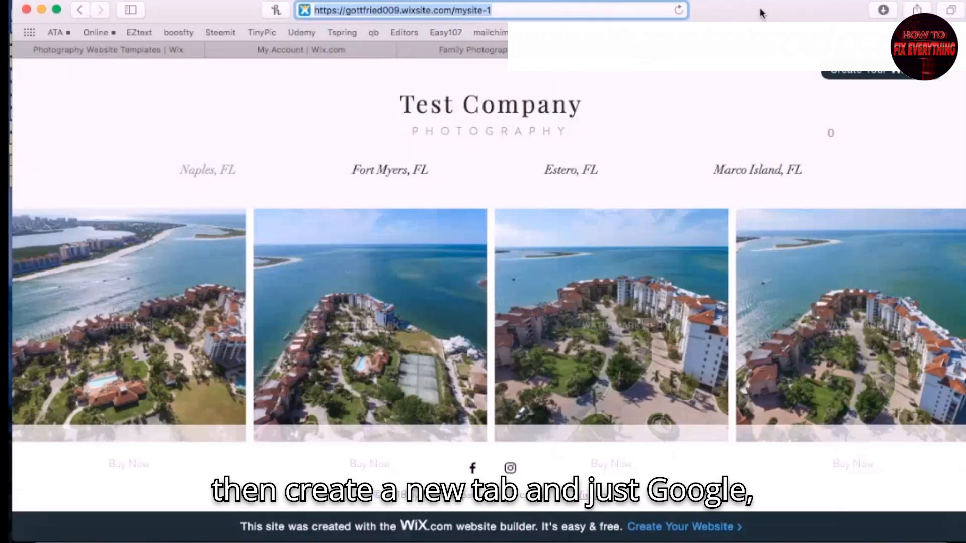
Search 'google domains' in a new tab and open the Google Domains result
{"action": "key", "text": "super+t"}
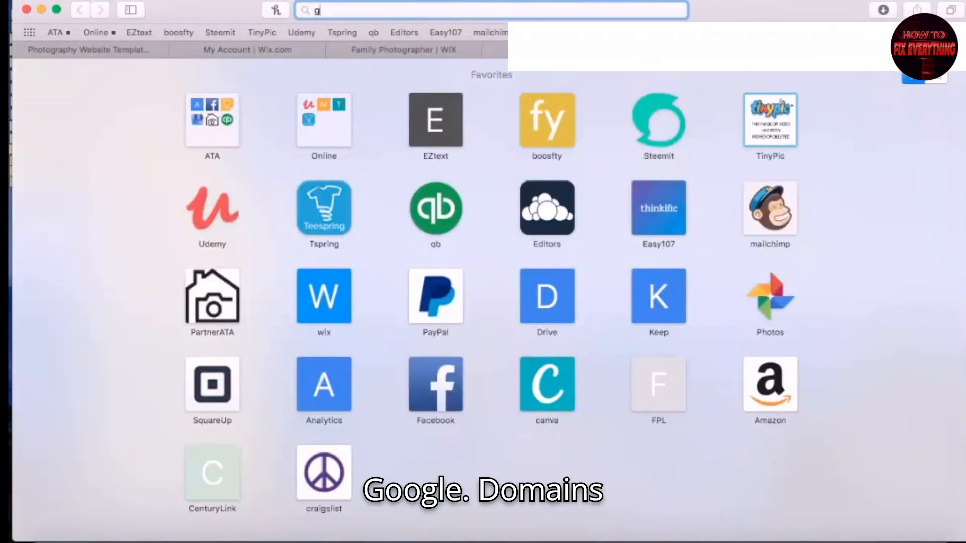
{"action": "type", "text": "google domains"}
{"action": "key", "text": "Return"}
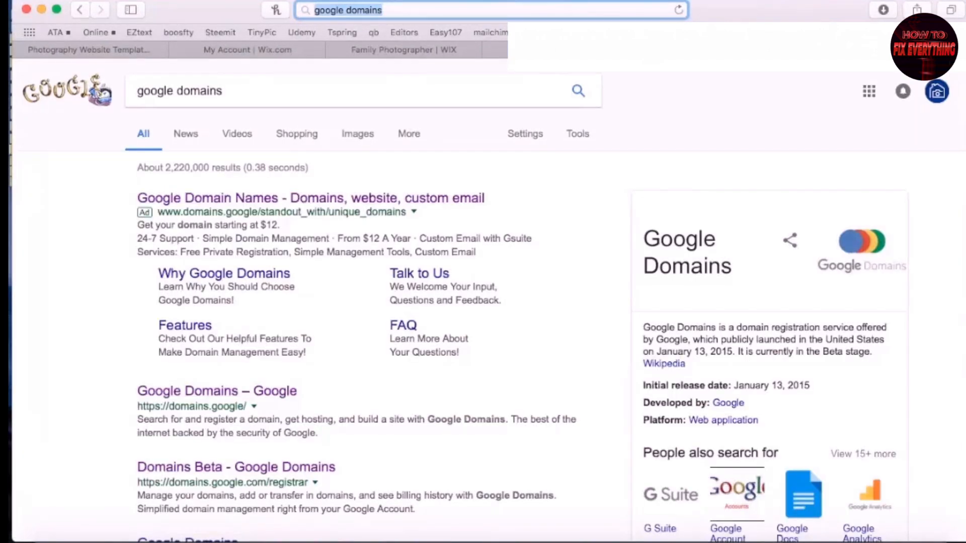
{"action": "left_click", "coordinate": [204, 390]}
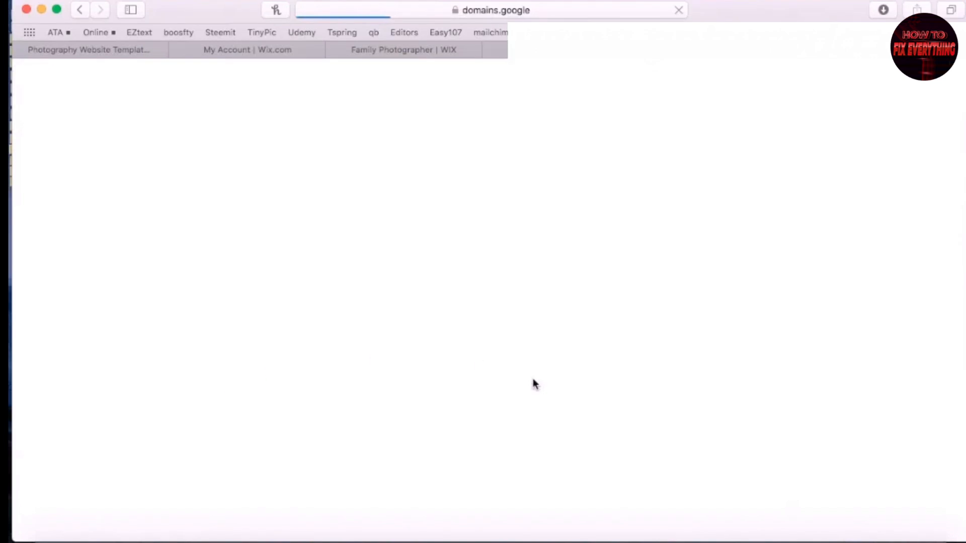
Browse the Google Domains home page
{"action": "scroll", "coordinate": [606, 296], "scroll_direction": "down", "scroll_amount": 3}
{"action": "scroll", "coordinate": [606, 295], "scroll_direction": "up", "scroll_amount": 3}
{"action": "scroll", "coordinate": [503, 306], "scroll_direction": "down", "scroll_amount": 5}
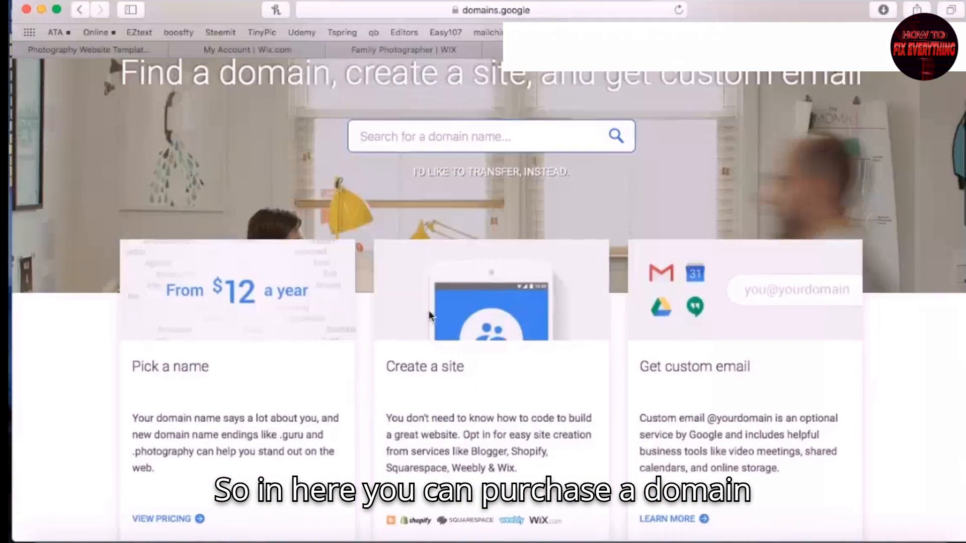
{"action": "left_click", "coordinate": [226, 293]}
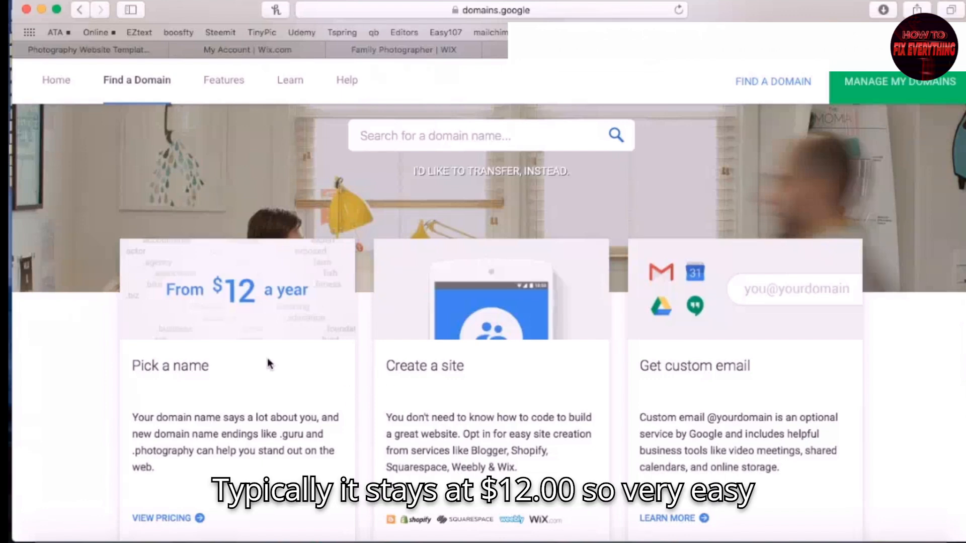
{"action": "scroll", "coordinate": [269, 364], "scroll_direction": "up", "scroll_amount": 4}
Search for 'testcompany' domains, review the results from $12/year, then open My domains
{"action": "left_click", "coordinate": [430, 336]}
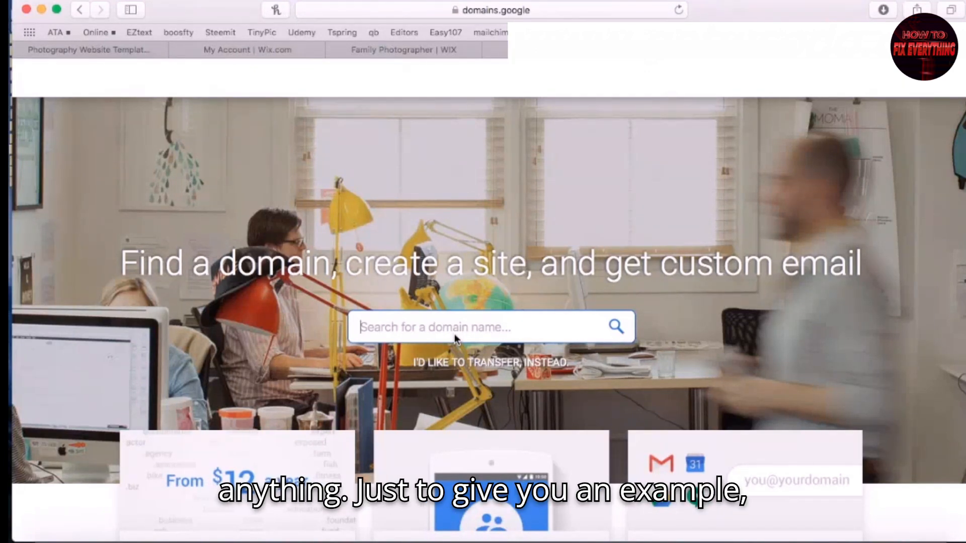
{"action": "type", "text": "testcompany"}
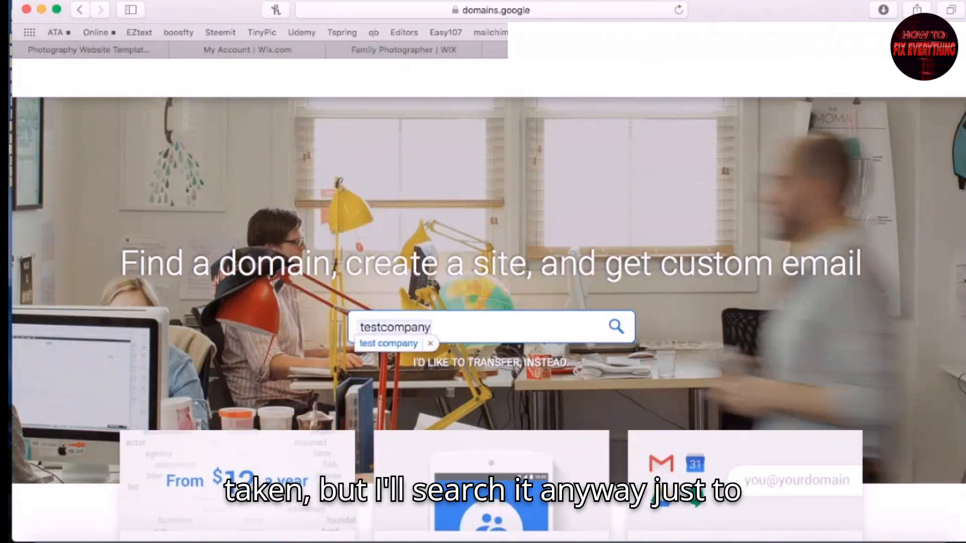
{"action": "key", "text": "Return"}
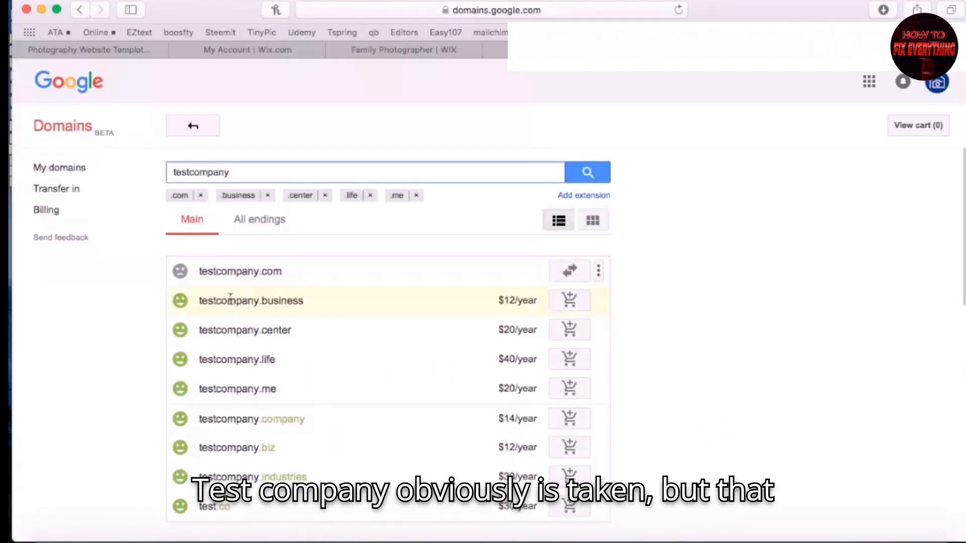
{"action": "scroll", "coordinate": [302, 383], "scroll_direction": "down", "scroll_amount": 3}
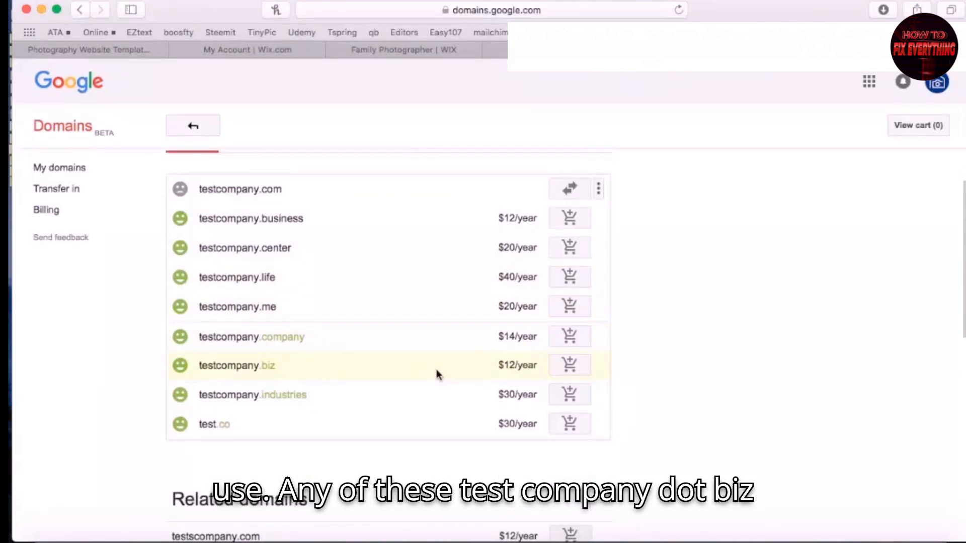
{"action": "scroll", "coordinate": [362, 414], "scroll_direction": "down", "scroll_amount": 1}
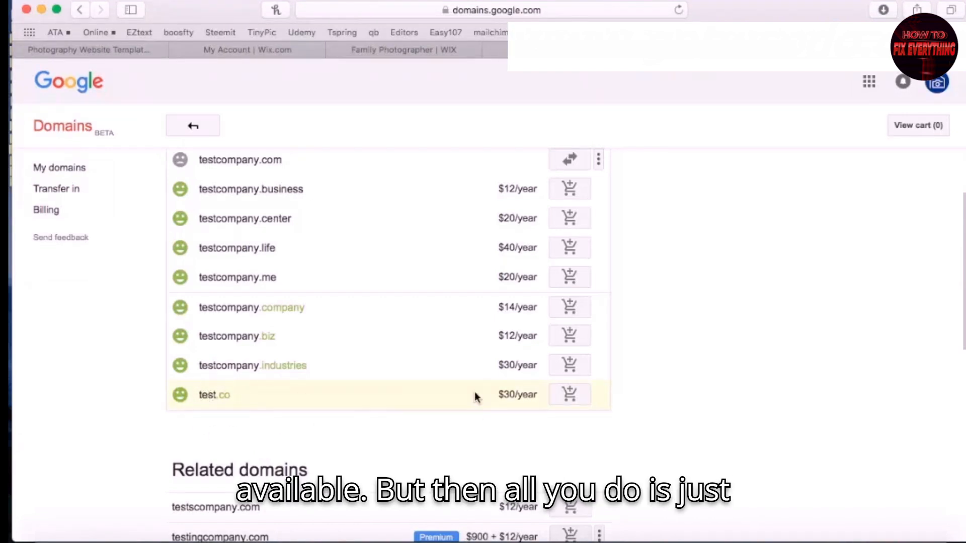
{"action": "scroll", "coordinate": [475, 394], "scroll_direction": "down", "scroll_amount": 2}
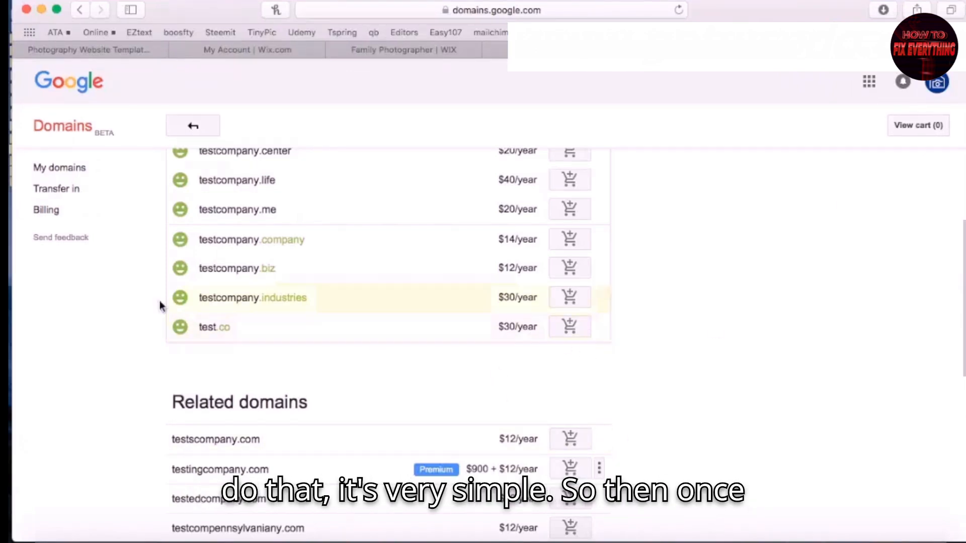
{"action": "left_click", "coordinate": [68, 174]}
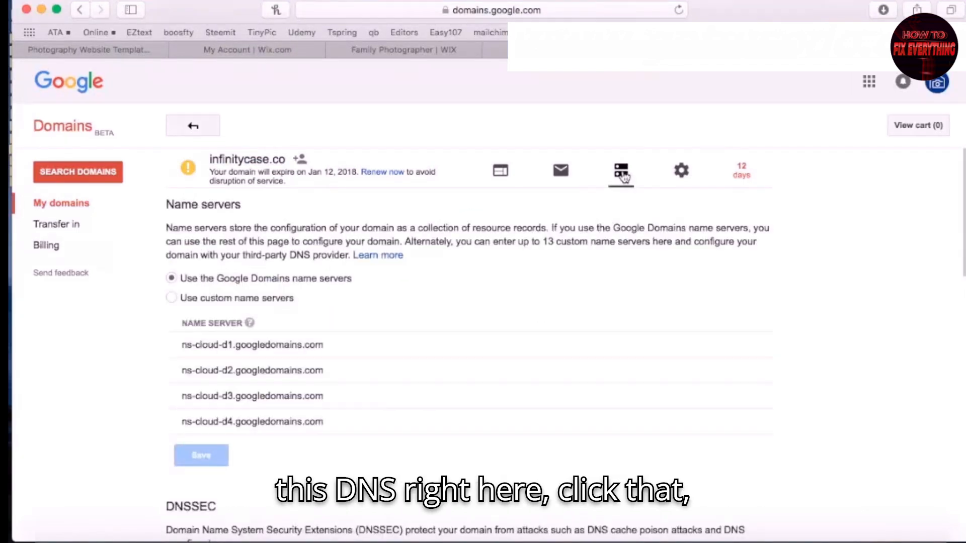
Add a www Subdomain forward synthetic record with the Wix site URL as destination
{"action": "scroll", "coordinate": [575, 327], "scroll_direction": "down", "scroll_amount": 8}
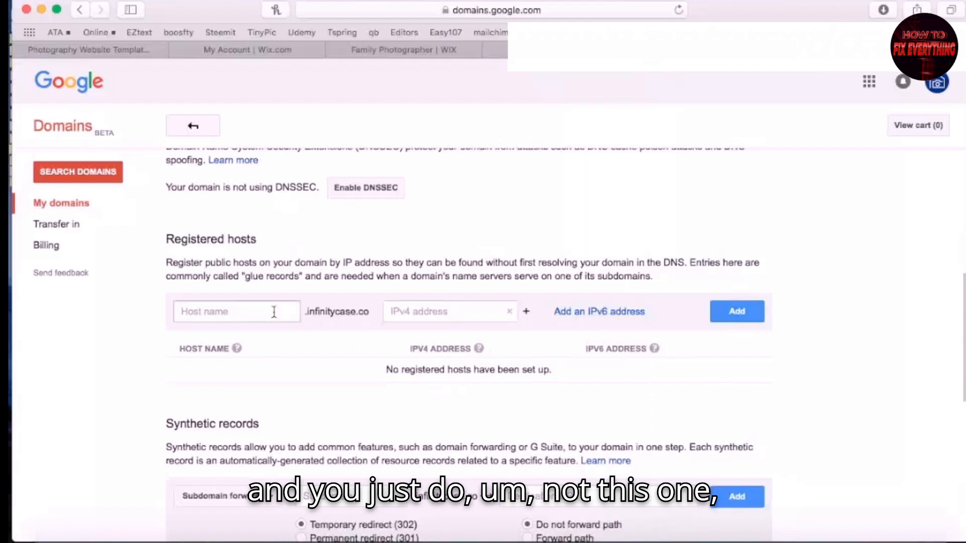
{"action": "scroll", "coordinate": [330, 416], "scroll_direction": "down", "scroll_amount": 5}
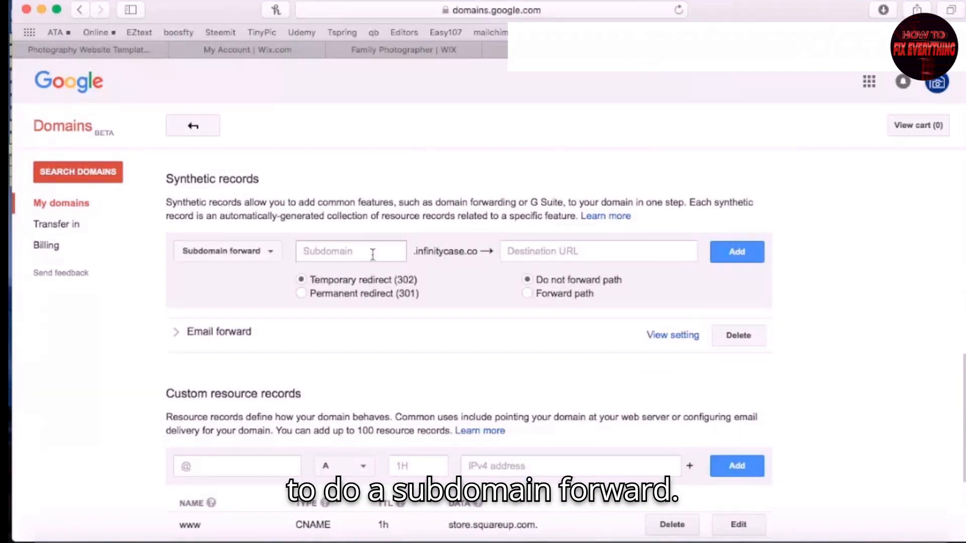
{"action": "left_click", "coordinate": [261, 254]}
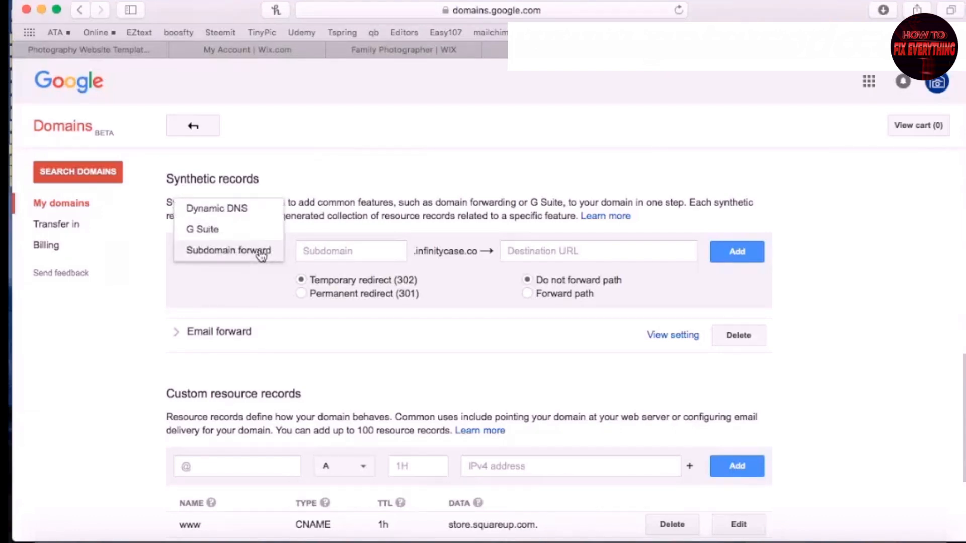
{"action": "left_click", "coordinate": [261, 251]}
{"action": "left_click", "coordinate": [385, 256]}
{"action": "type", "text": "www"}
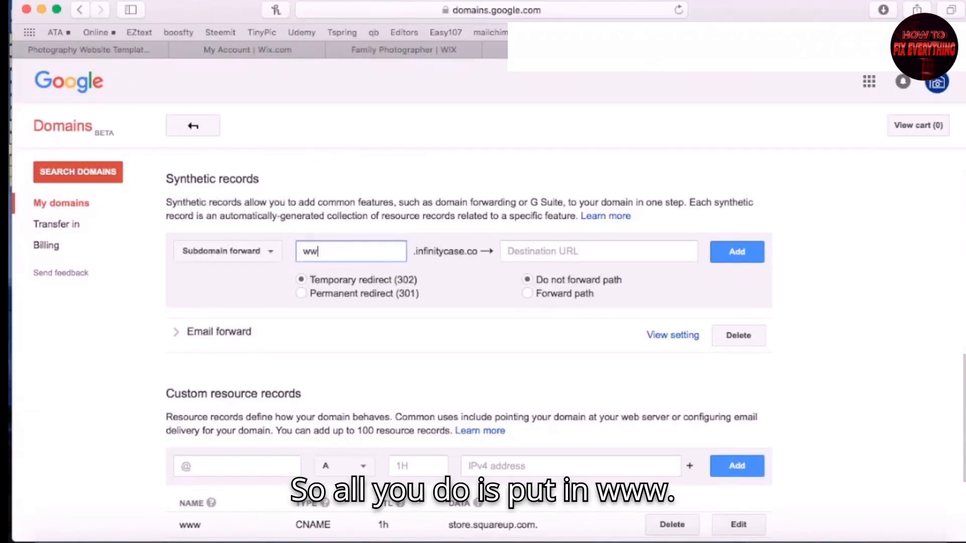
{"action": "left_click", "coordinate": [561, 252]}
{"action": "type", "text": "https://gottfried009.wixsite.com/mysite-1"}
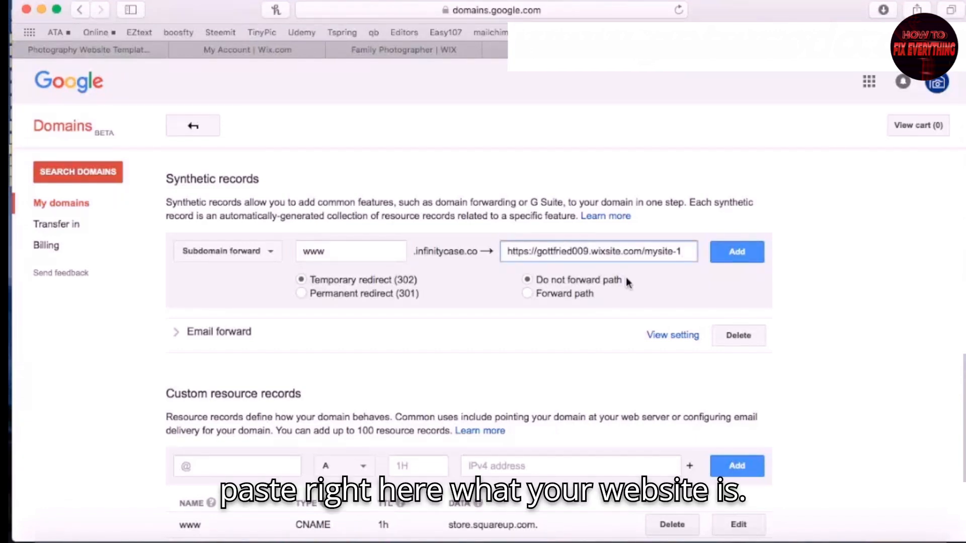
{"action": "left_click_drag", "start_coordinate": [689, 253], "coordinate": [511, 251]}
{"action": "key", "text": "super+c"}
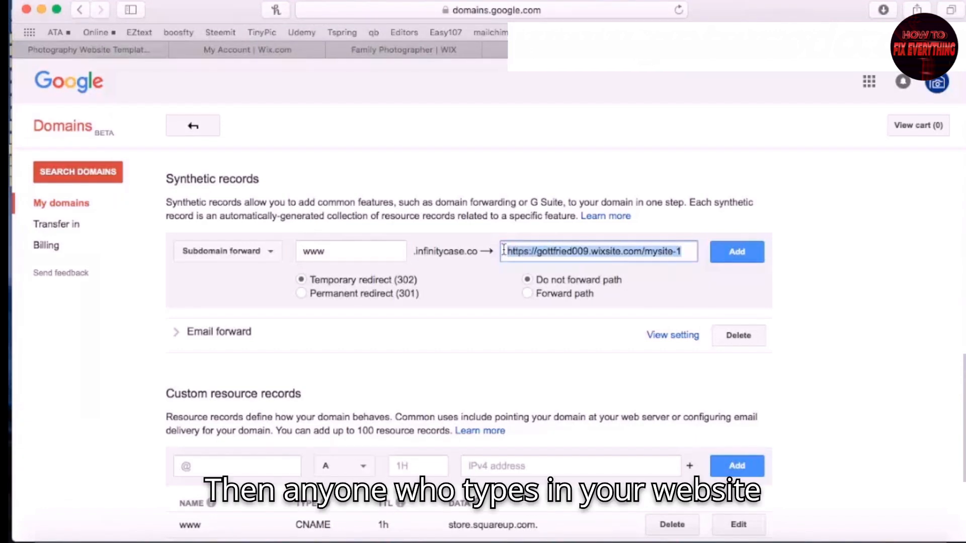
{"action": "key", "text": "BackSpace"}
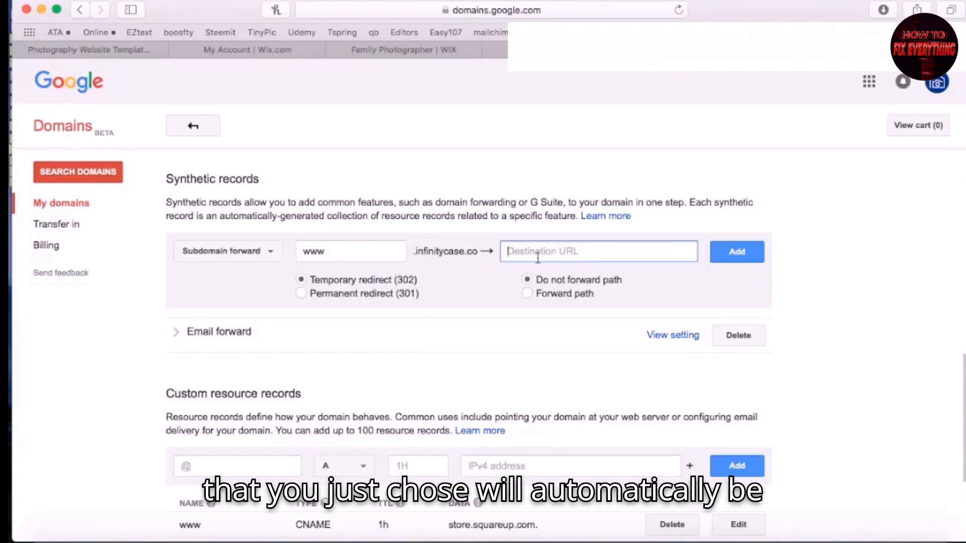
{"action": "key", "text": "super+v"}
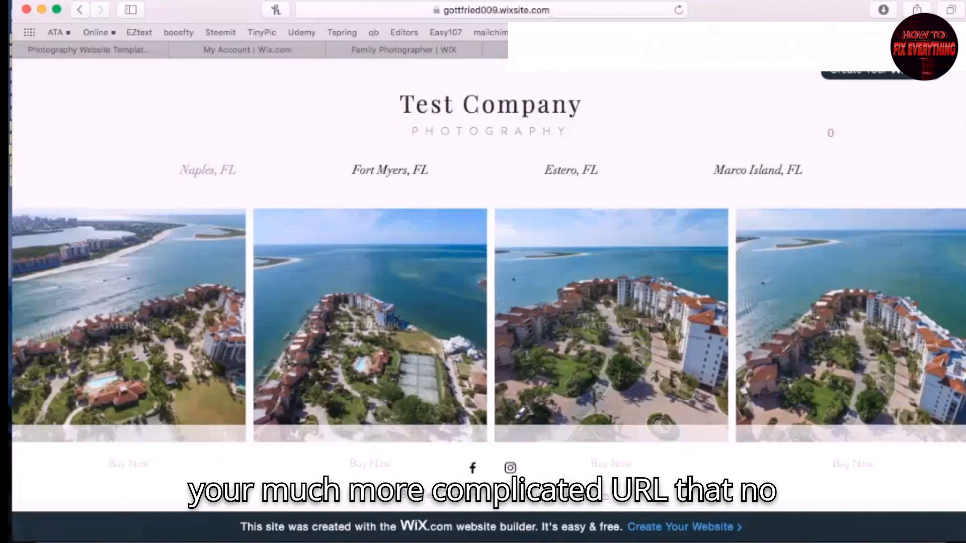
Return to the Test Company editor so the Yearly Unlimited upgrade offer with a free domain appears
{"action": "left_click", "coordinate": [578, 11]}
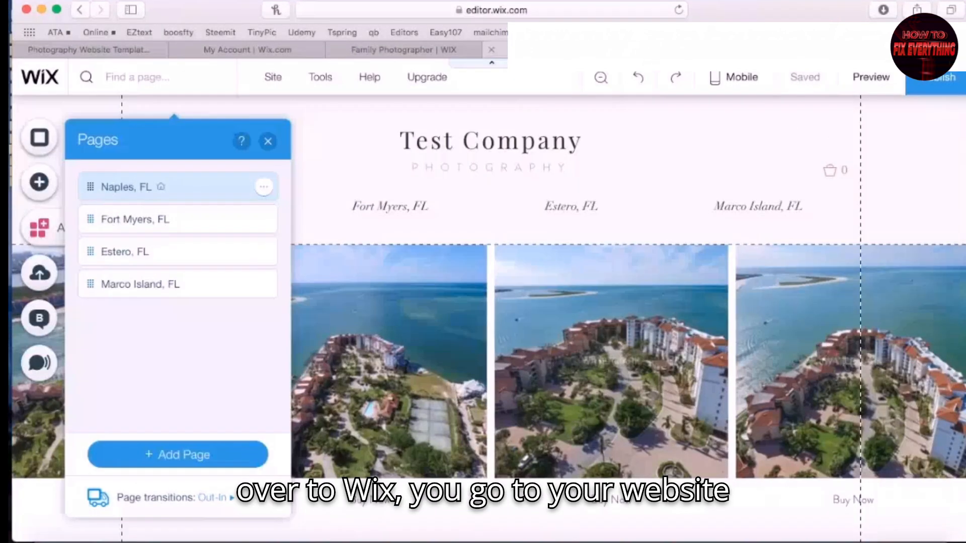
Compare the $5–$25 monthly premium plans, then go back to the live Test Company site tab
{"action": "mouse_move", "coordinate": [430, 82]}
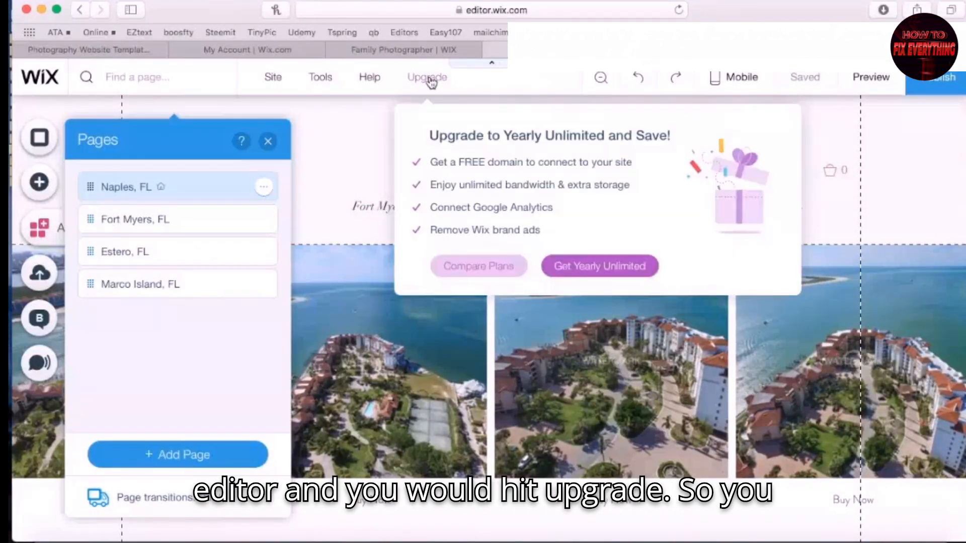
{"action": "left_click", "coordinate": [466, 266]}
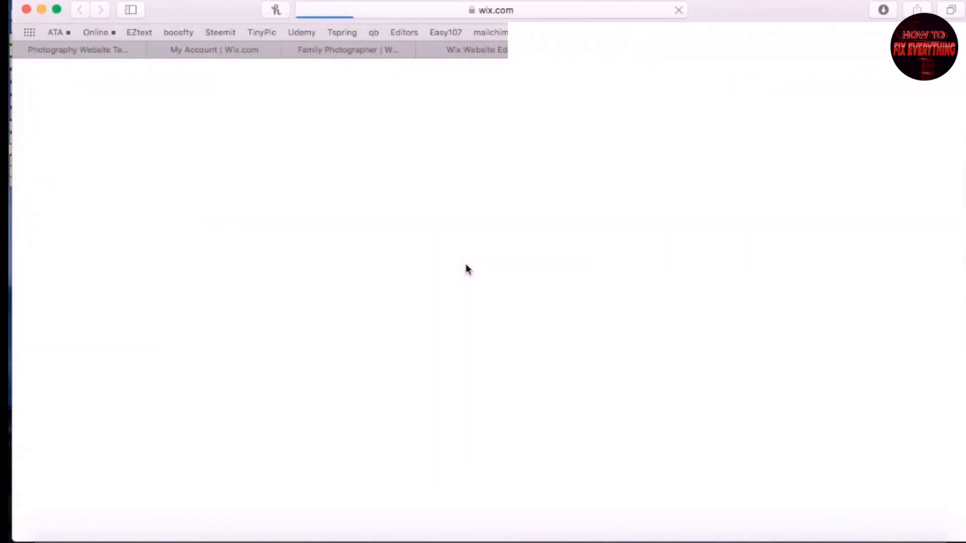
{"action": "scroll", "coordinate": [415, 212], "scroll_direction": "down", "scroll_amount": 5}
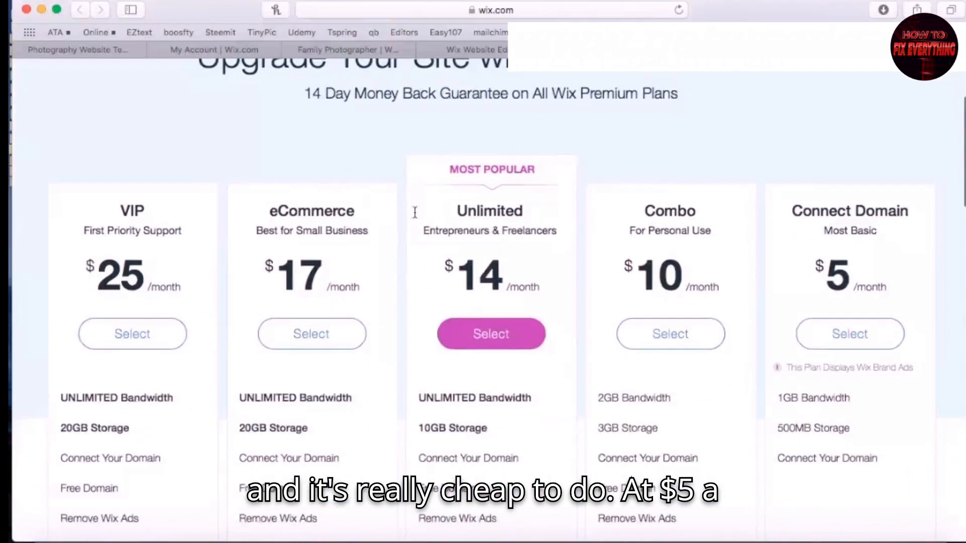
{"action": "scroll", "coordinate": [893, 271], "scroll_direction": "down", "scroll_amount": 3}
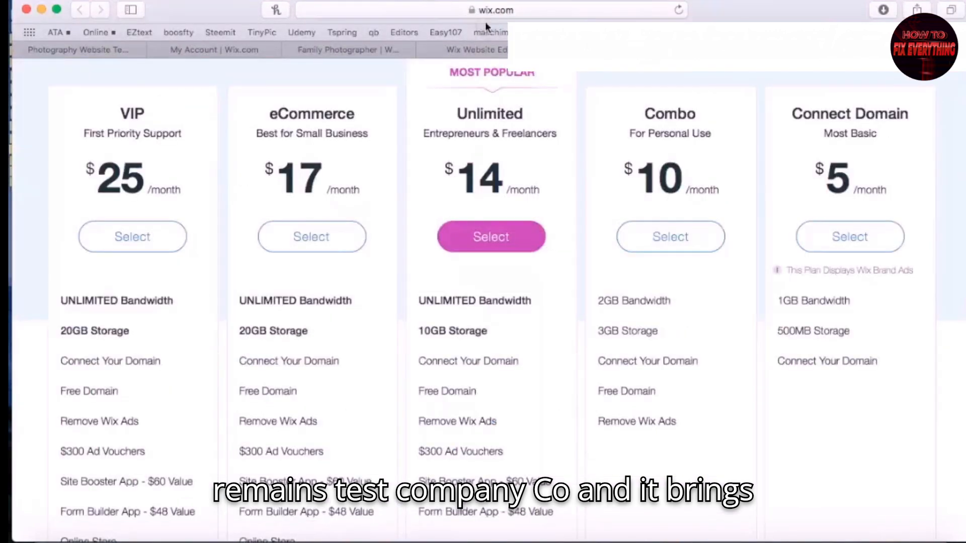
{"action": "left_click", "coordinate": [478, 49]}
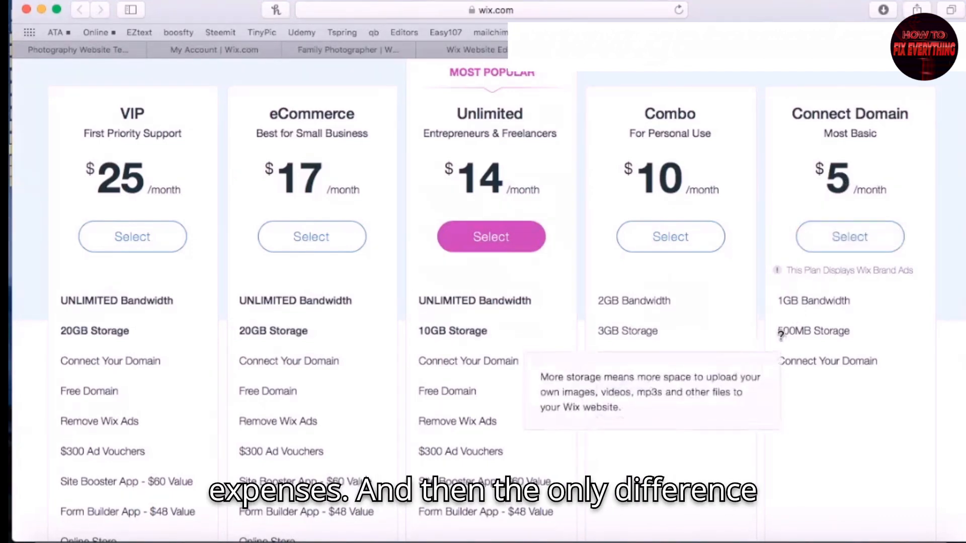
{"action": "mouse_move", "coordinate": [780, 336]}
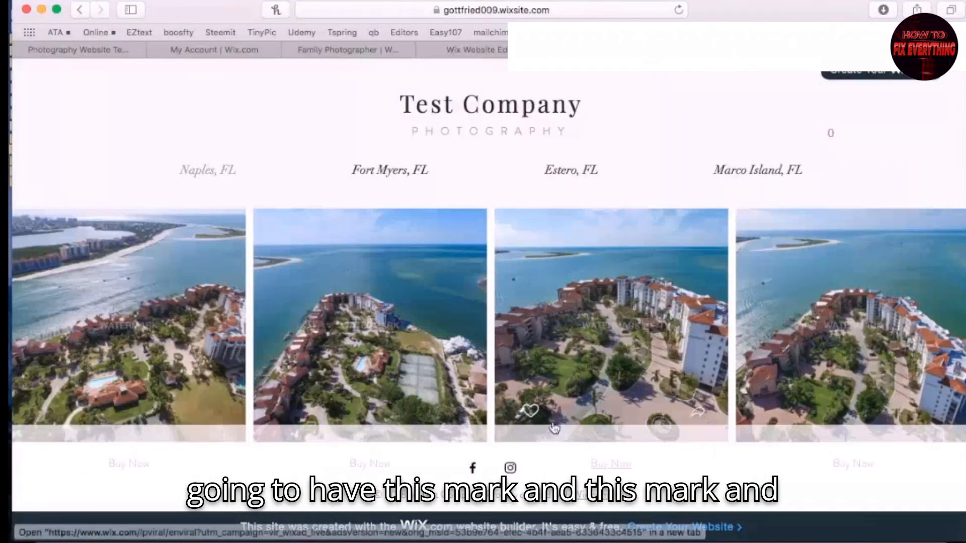
Recheck the premium plans and the published gallery, ending in the editor on the Naples, FL page
{"action": "mouse_move", "coordinate": [698, 227]}
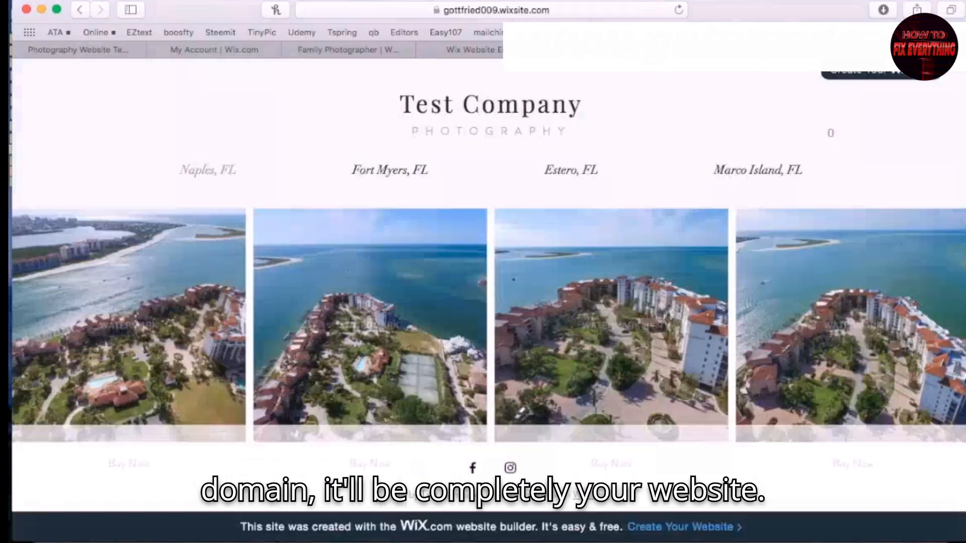
{"action": "mouse_move", "coordinate": [502, 274]}
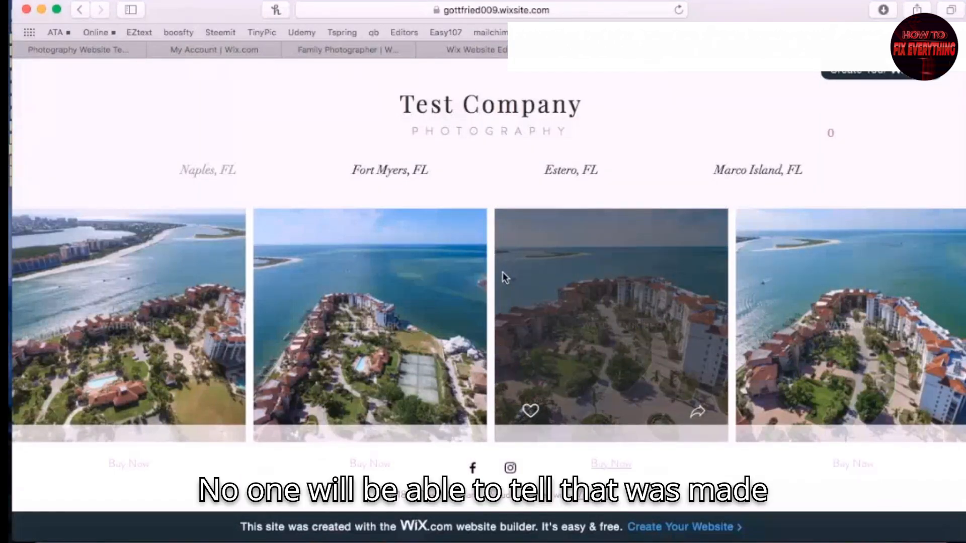
{"action": "scroll", "coordinate": [709, 345], "scroll_direction": "down", "scroll_amount": 8}
{"action": "scroll", "coordinate": [710, 345], "scroll_direction": "up", "scroll_amount": 9}
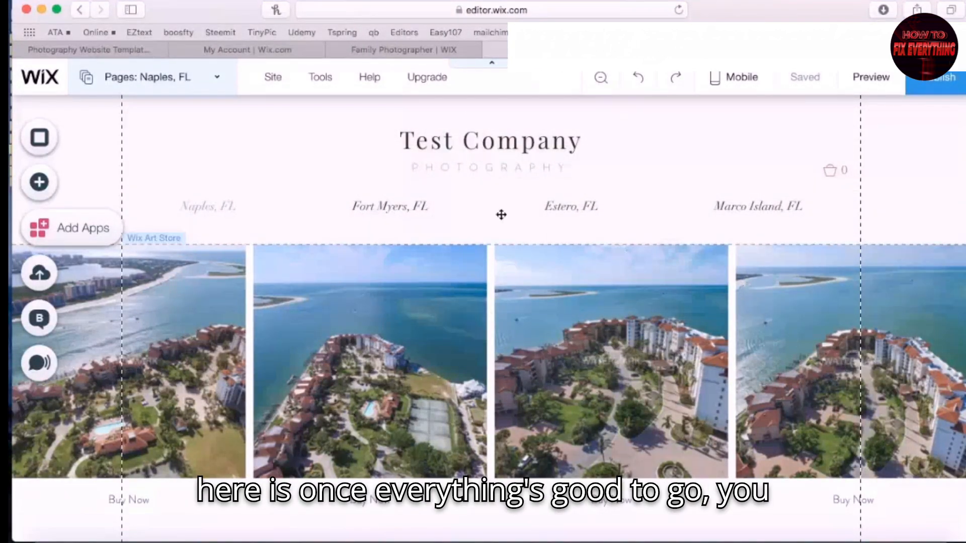
Open the Site Manager and look over the site's domain settings
{"action": "mouse_move", "coordinate": [281, 88]}
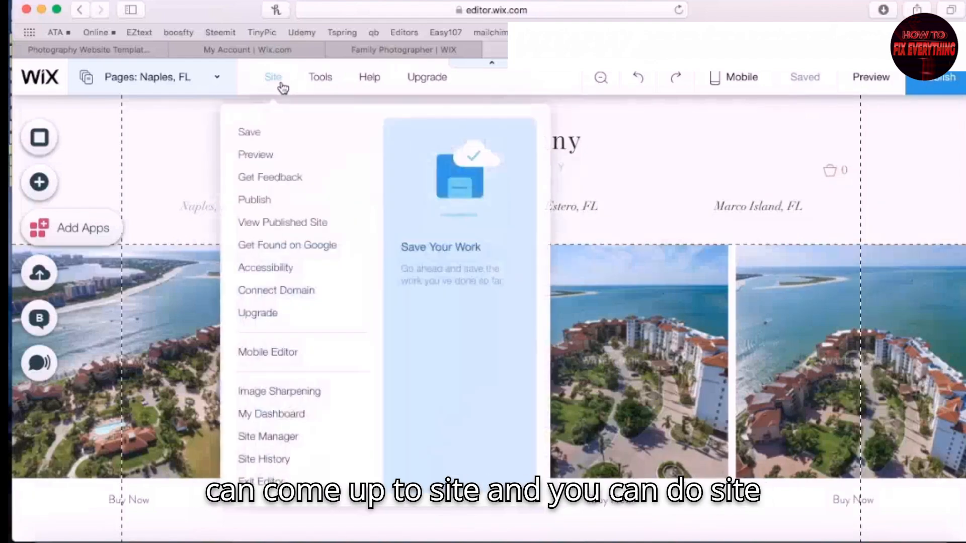
{"action": "left_click", "coordinate": [282, 445]}
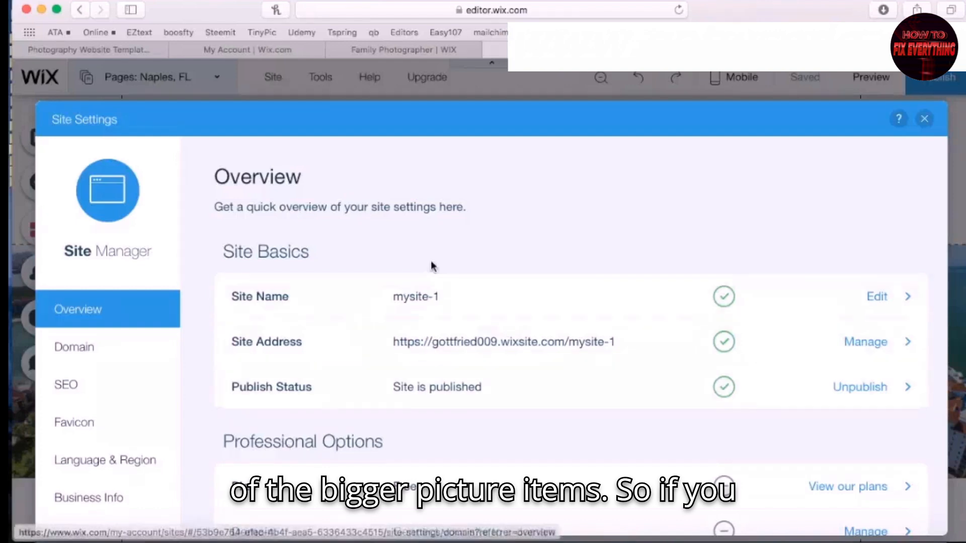
{"action": "scroll", "coordinate": [556, 239], "scroll_direction": "down", "scroll_amount": 3}
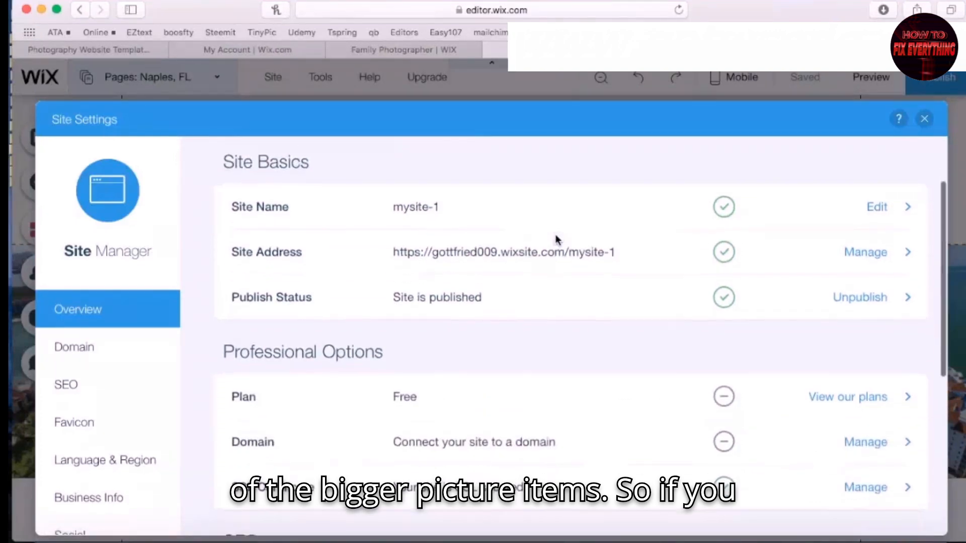
{"action": "scroll", "coordinate": [555, 239], "scroll_direction": "up", "scroll_amount": 3}
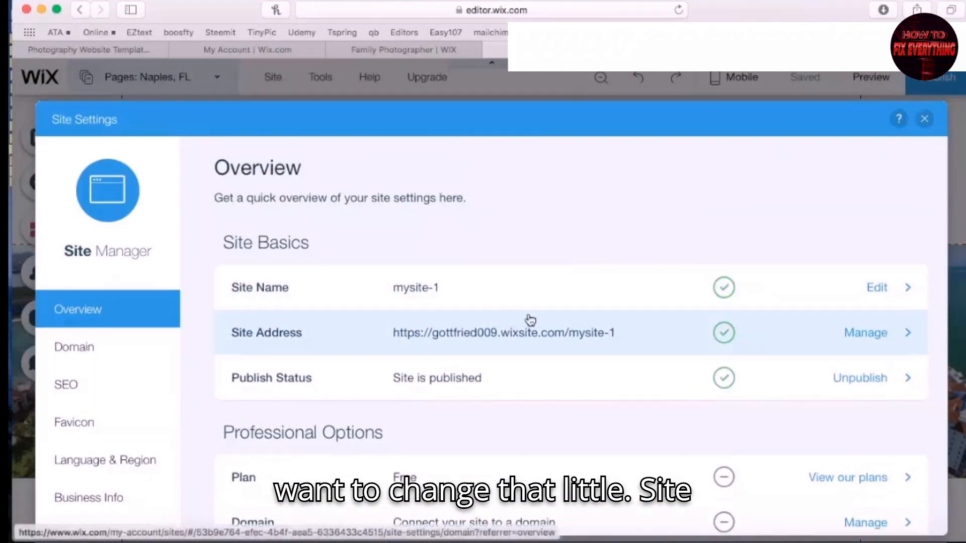
{"action": "left_click", "coordinate": [618, 342]}
{"action": "left_click", "coordinate": [76, 309]}
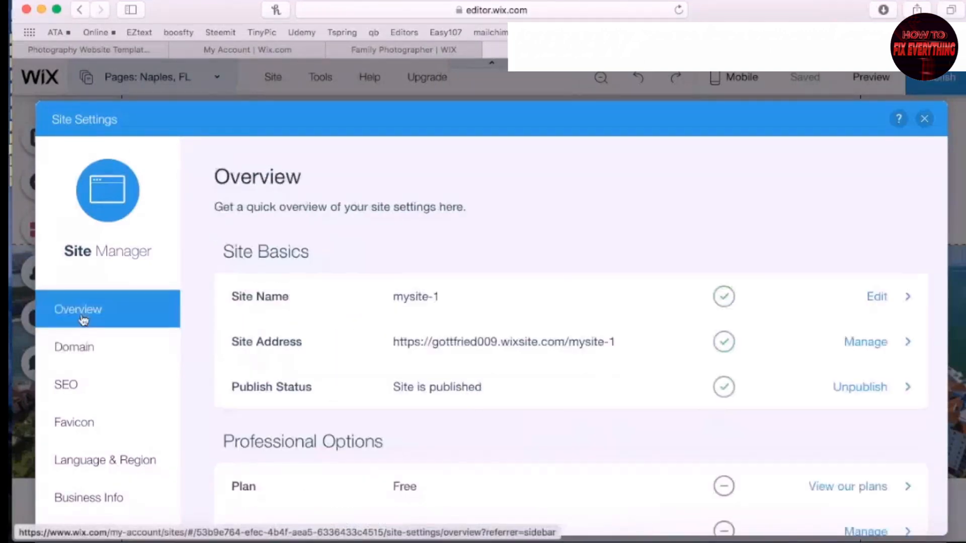
Rename the site from mysite-1 to test-company
{"action": "left_click", "coordinate": [464, 297]}
{"action": "left_click_drag", "start_coordinate": [391, 382], "coordinate": [314, 367]}
{"action": "type", "text": "test-company"}
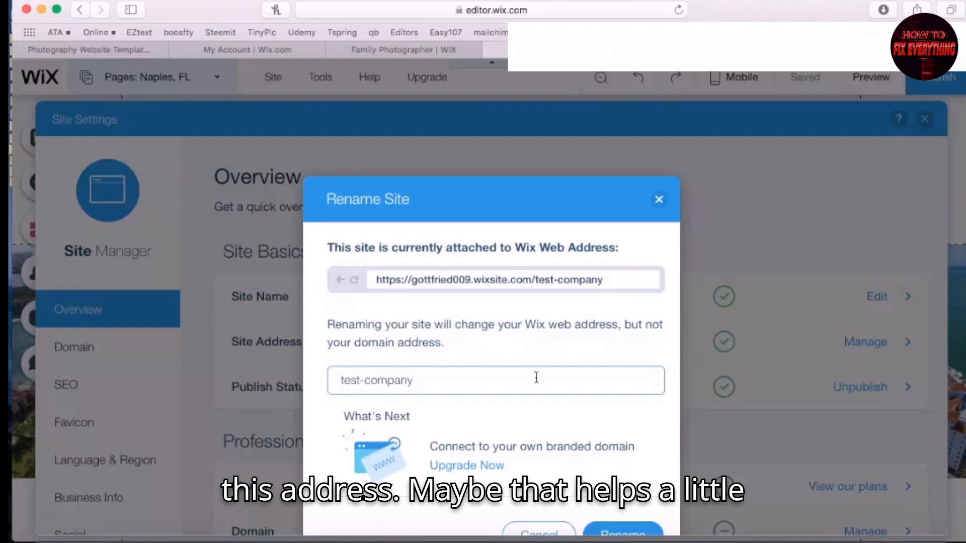
{"action": "left_click", "coordinate": [622, 532]}
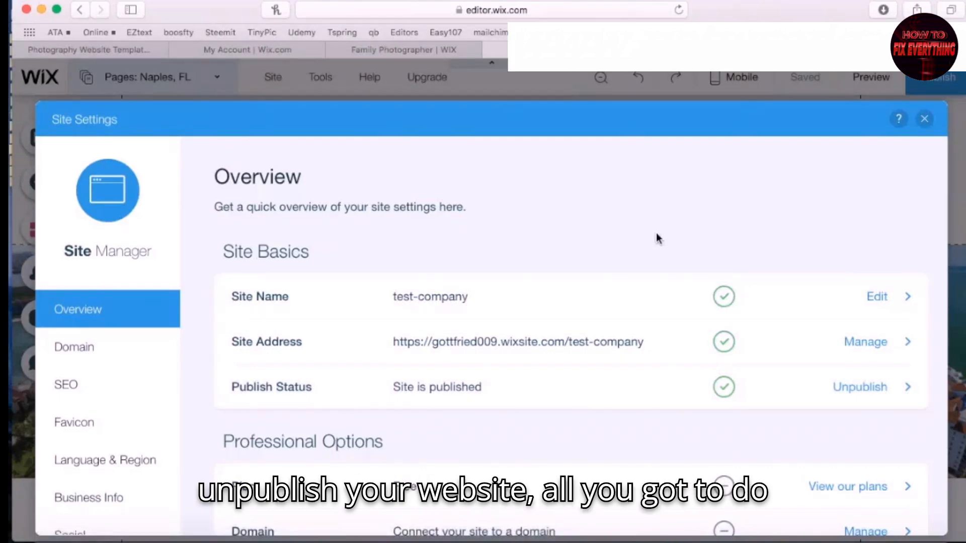
Unpublish the test-company site, confirming in the Going Offline? dialog
{"action": "left_click", "coordinate": [865, 393]}
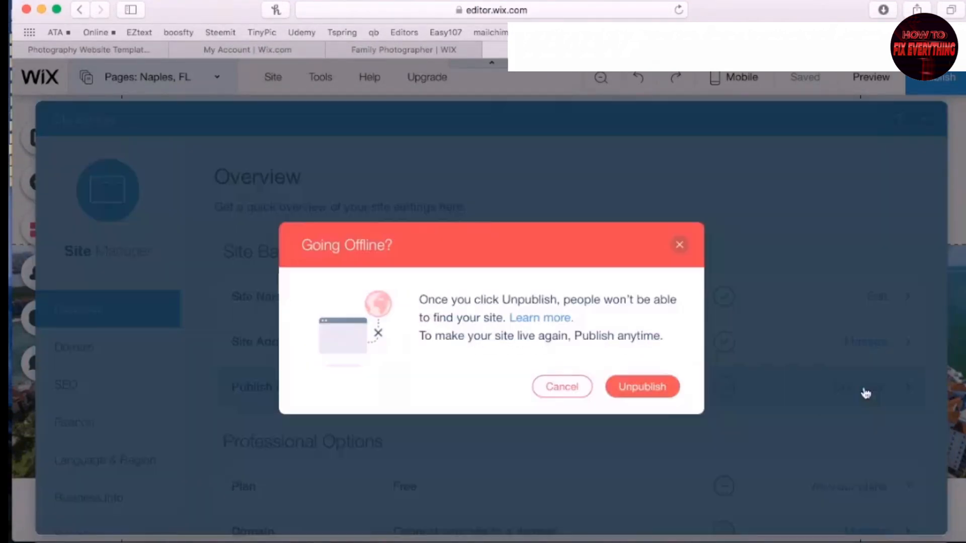
{"action": "left_click", "coordinate": [657, 389]}
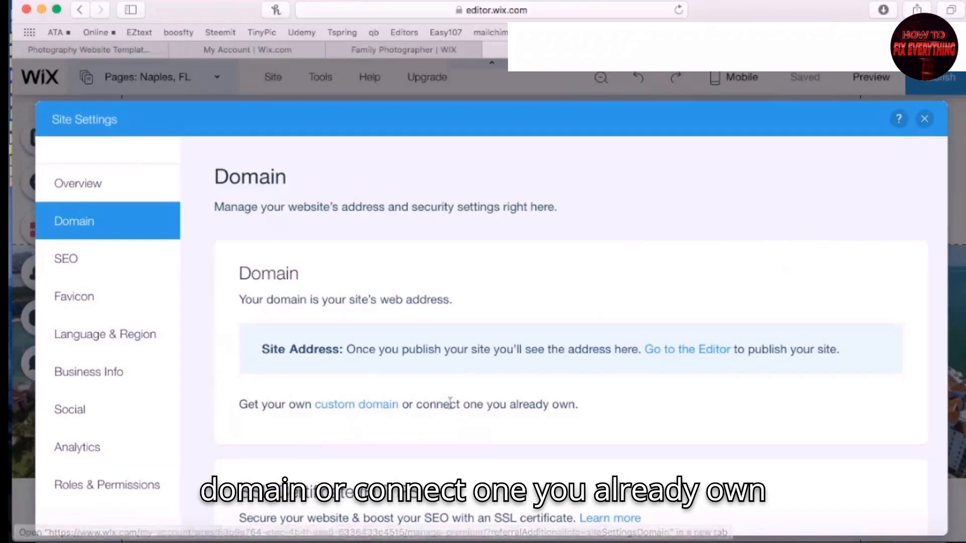
Check the custom domain offer, then view the Favicon page showing the Wix logo
{"action": "left_click", "coordinate": [352, 405]}
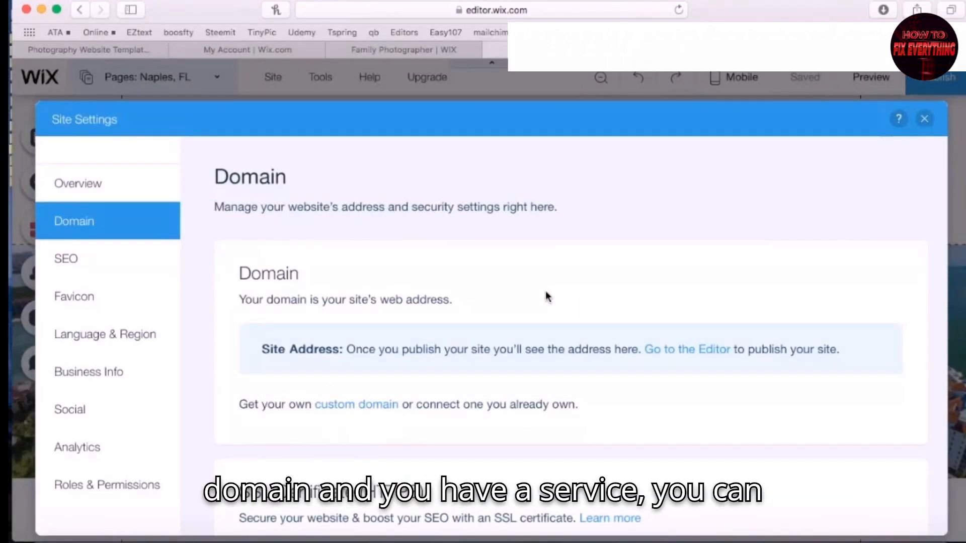
{"action": "left_click", "coordinate": [73, 308]}
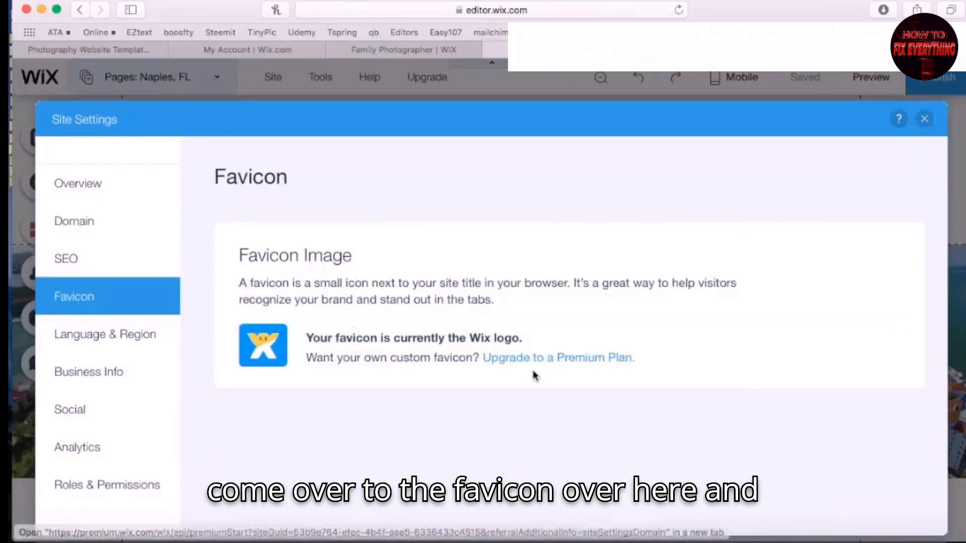